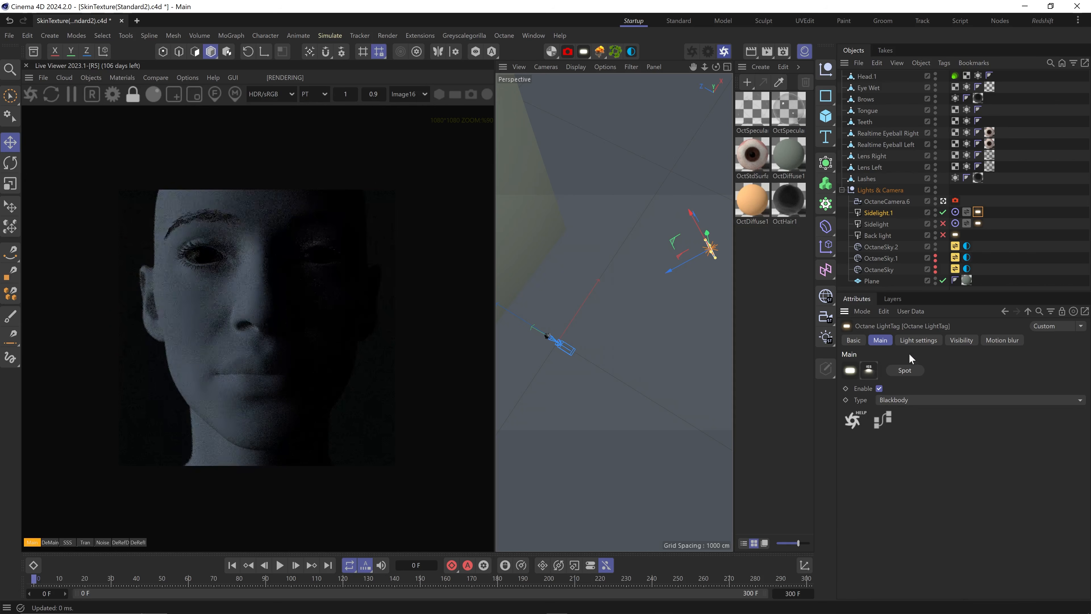
Give the side light an IES distribution using the x-arrow.ies profile and save the scene
left_click(918, 341)
left_click(973, 408)
left_click(1073, 368)
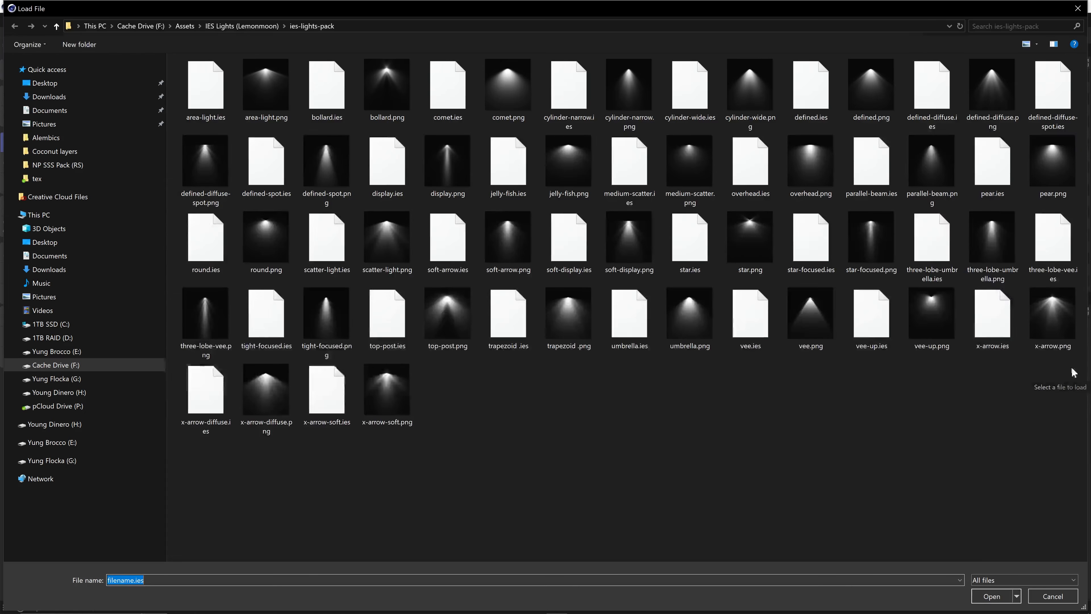
double_click(919, 364)
left_click(1028, 311)
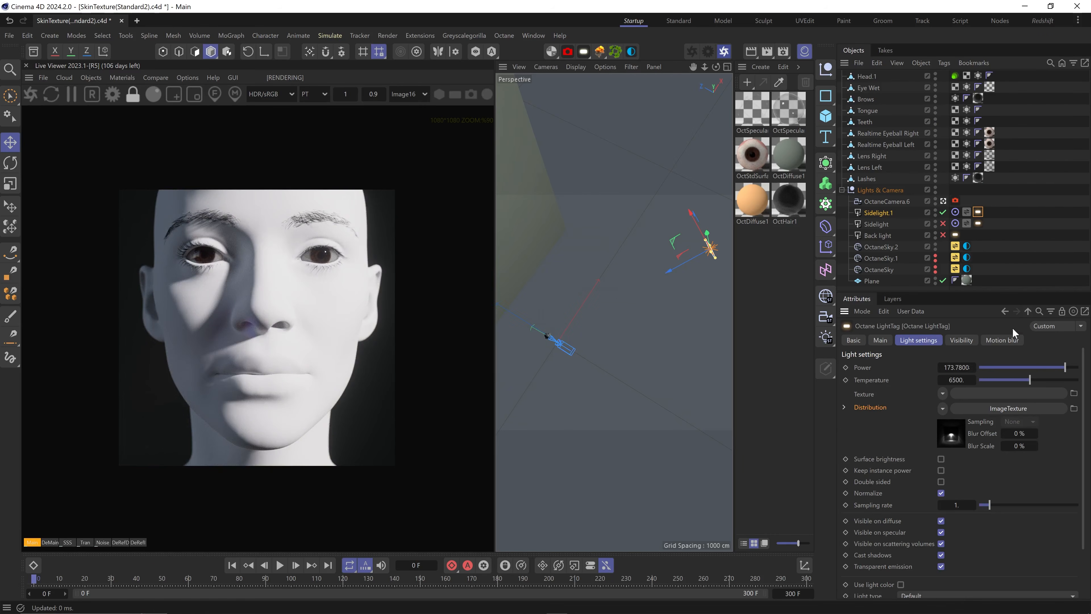
key("ctrl+s")
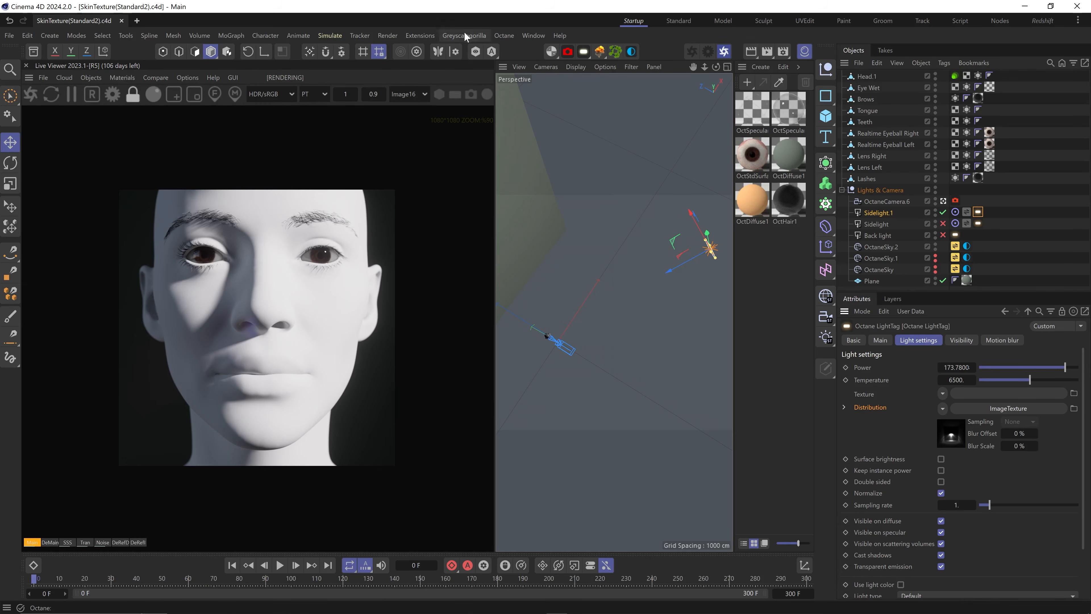
Review the Octane render settings, including the camera imager options, then close them
left_click(113, 94)
left_click_drag(210, 8, 570, 82)
left_click_drag(838, 294, 855, 508)
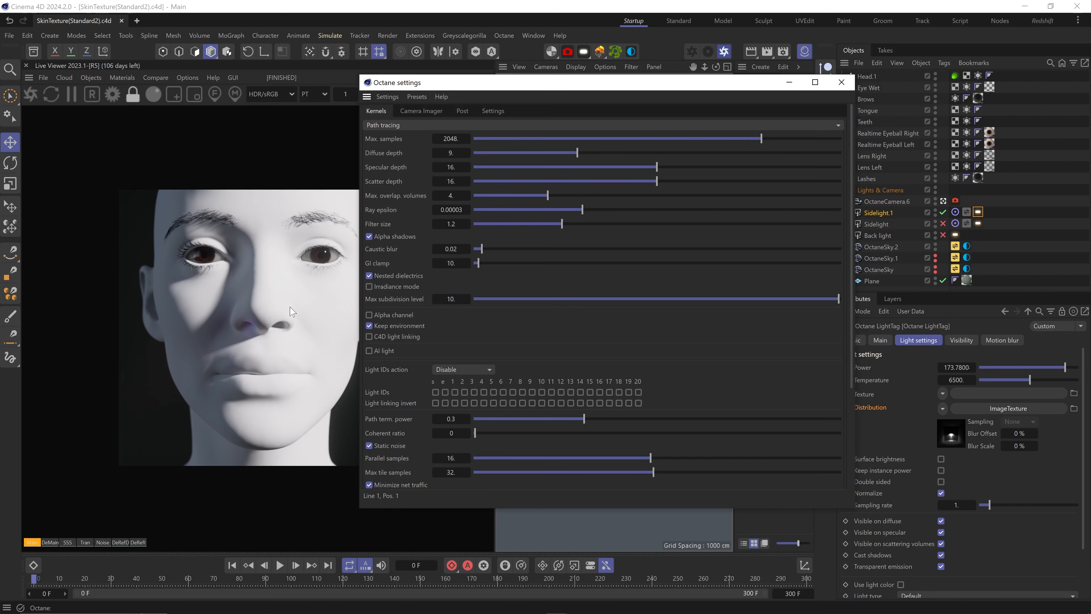
left_click(424, 112)
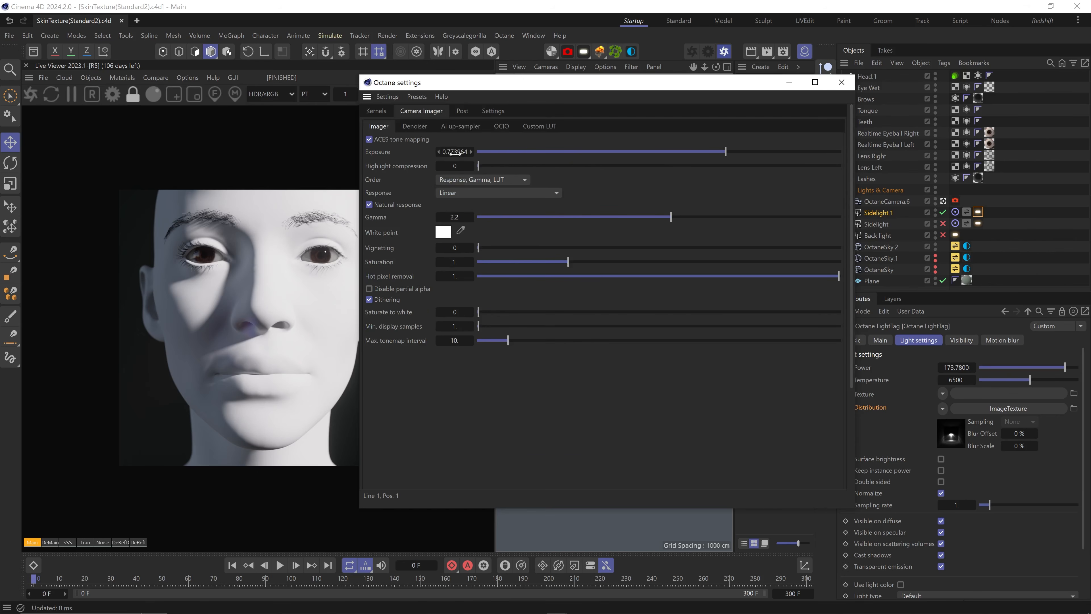
left_click(840, 79)
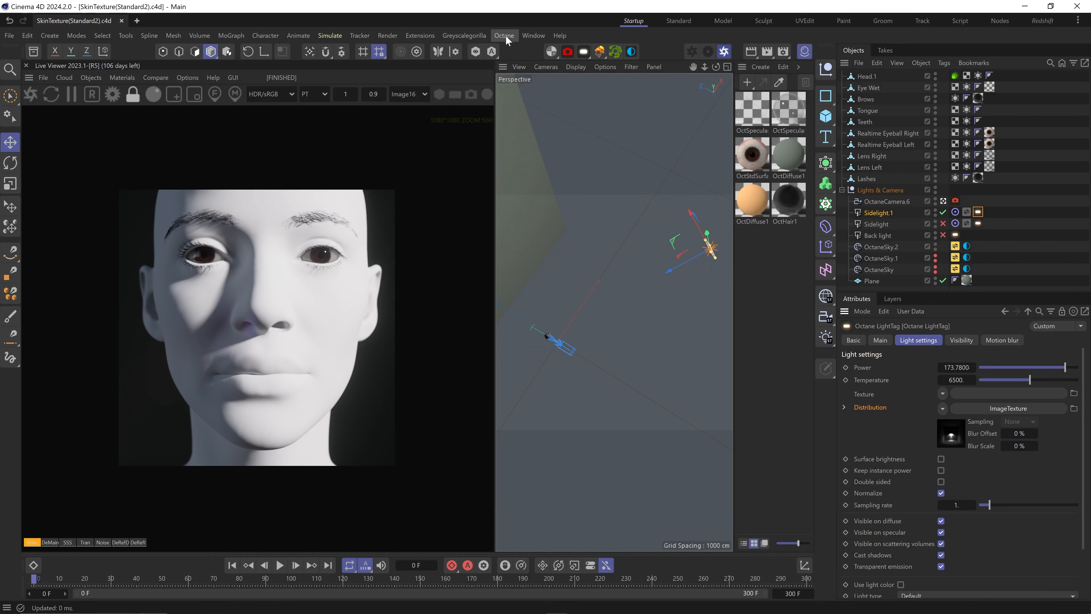
left_click(551, 52)
left_click(97, 78)
Create an Octane Standard Surface material, assign it to Head.1 and open it in the Node Editor
mouse_move(125, 80)
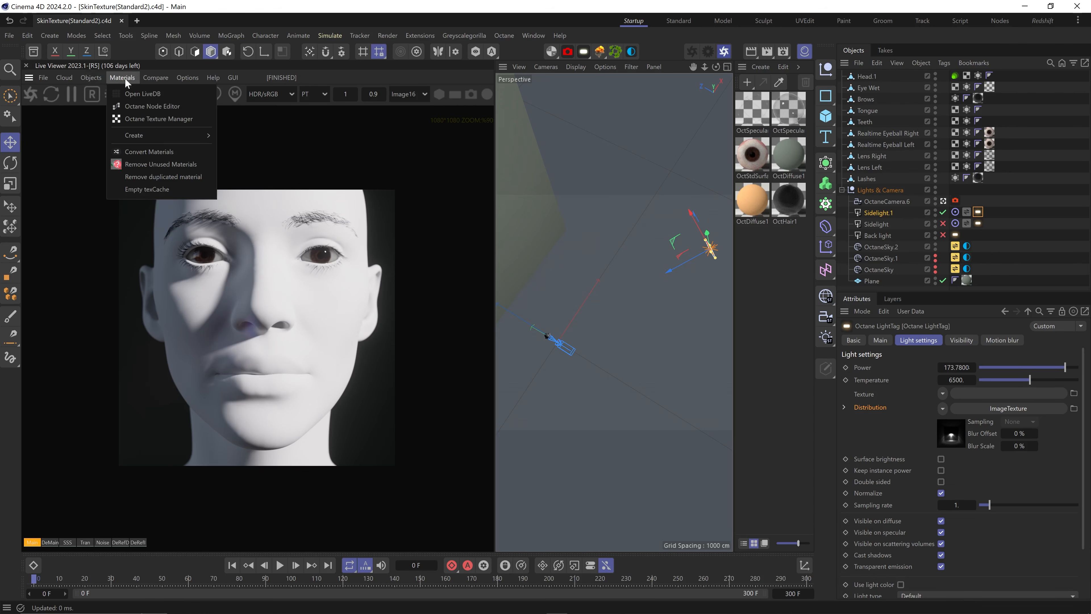
mouse_move(148, 135)
left_click(274, 265)
left_click_drag(752, 110, 867, 77)
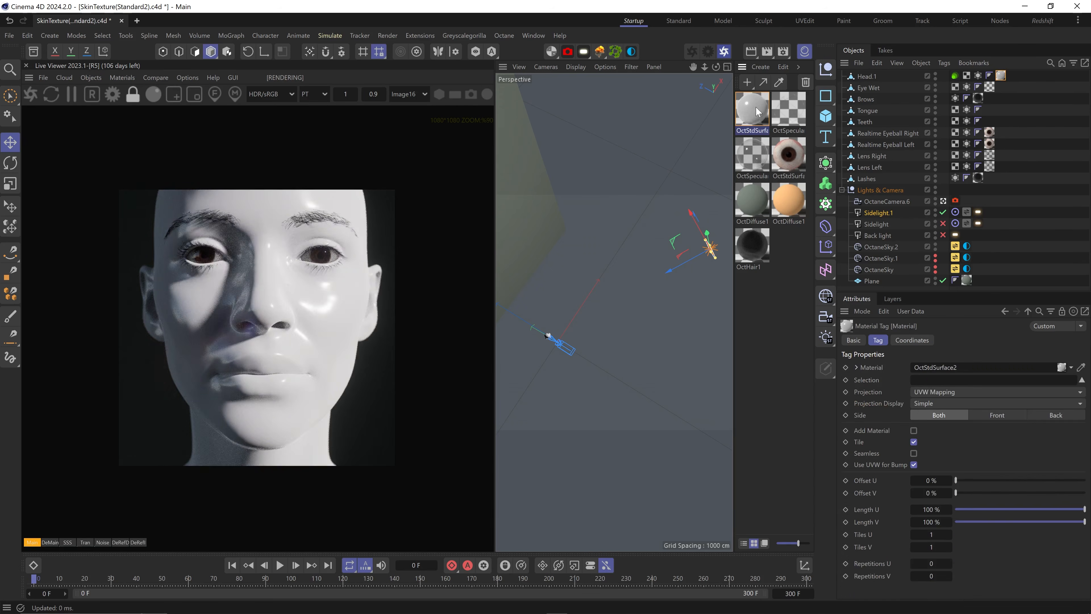
double_click(1001, 76)
left_click_drag(636, 148, 855, 75)
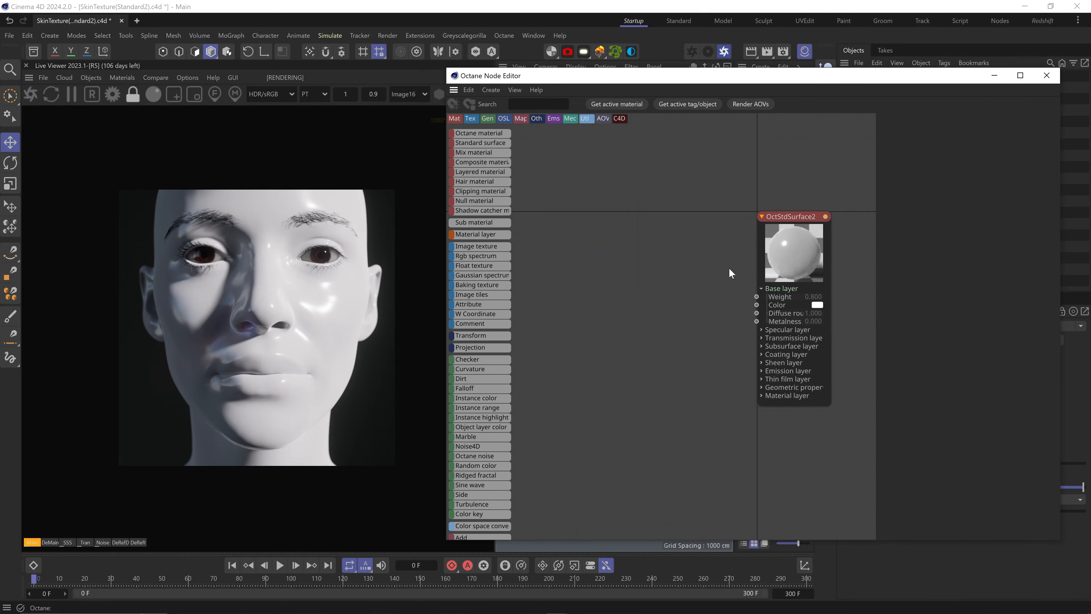
middle_click_drag(729, 268, 696, 265)
left_click(757, 274)
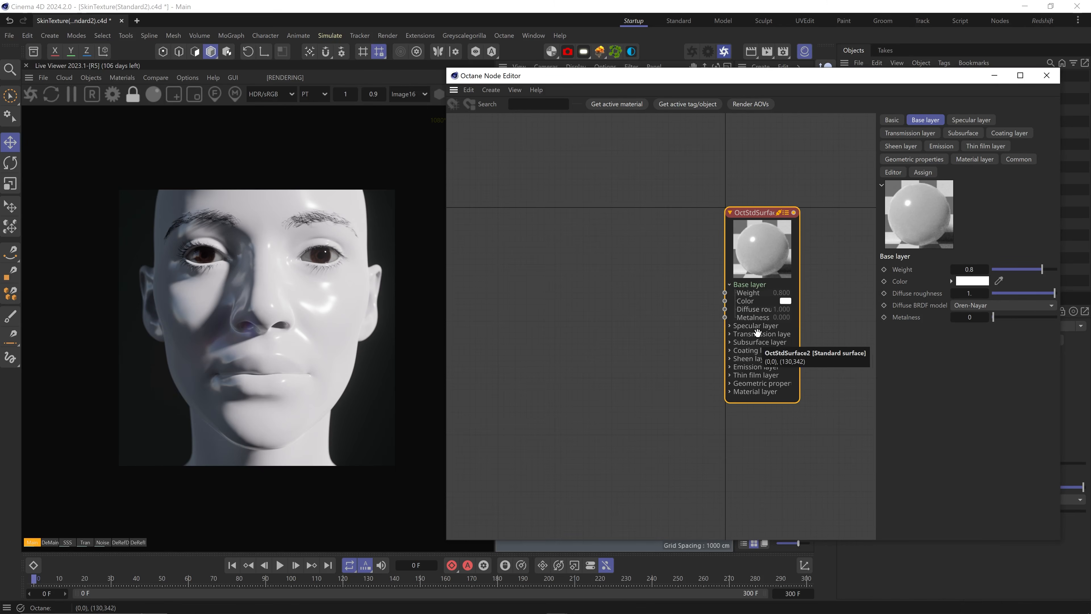
Expand the material's specular, subsurface, coating and sheen layers, then save the scene
left_click(731, 327)
left_click(730, 391)
left_click(730, 424)
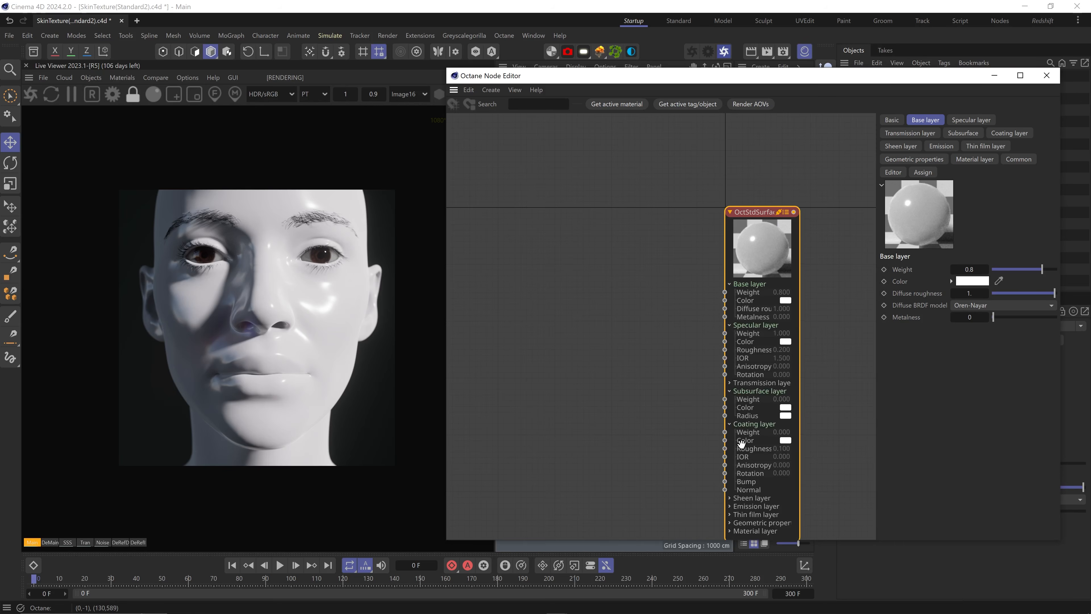
left_click(737, 498)
scroll(685, 302, "down", 3)
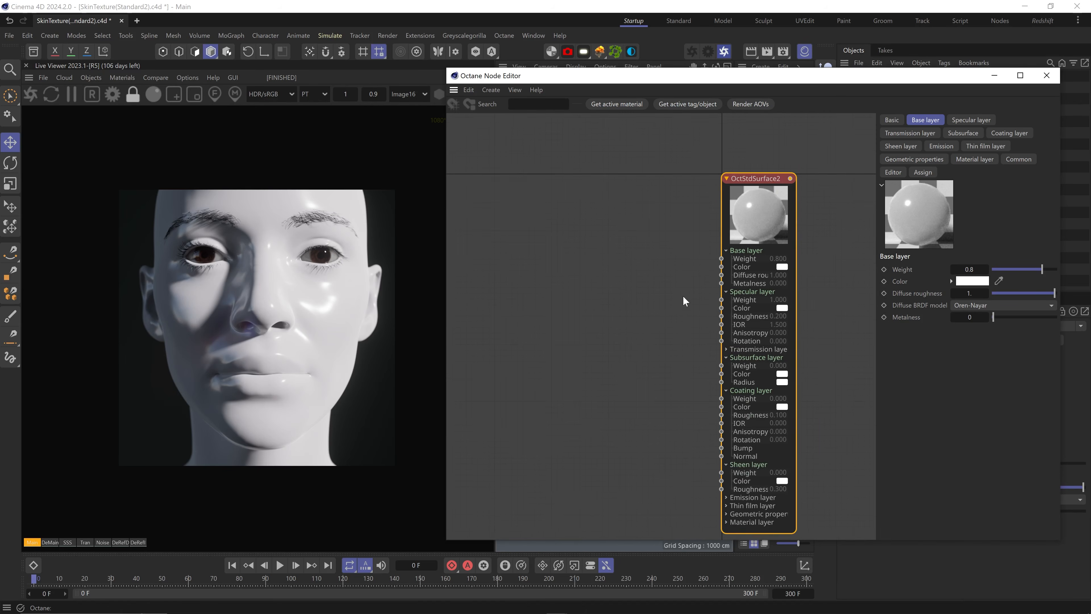
key("ctrl+s")
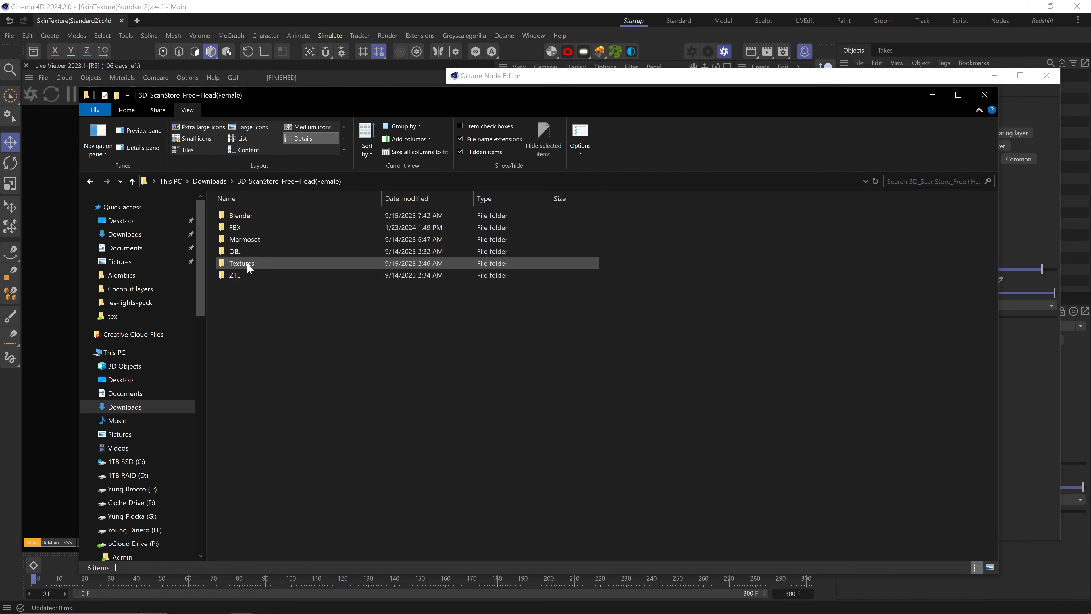
Drag Face_Specular and the other Face texture JPGs into the node graph
double_click(251, 227)
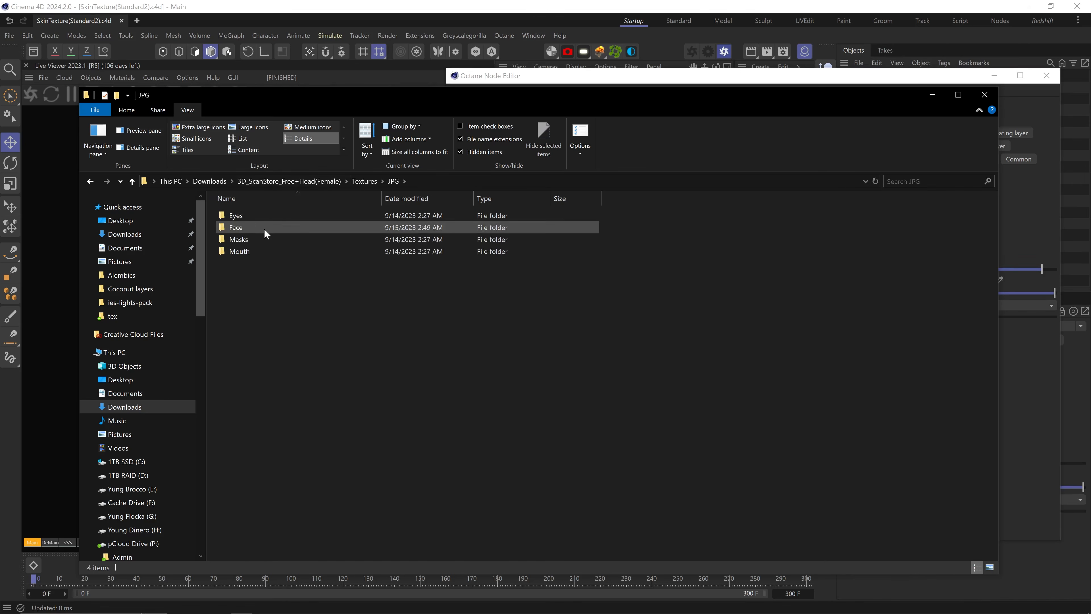
double_click(254, 229)
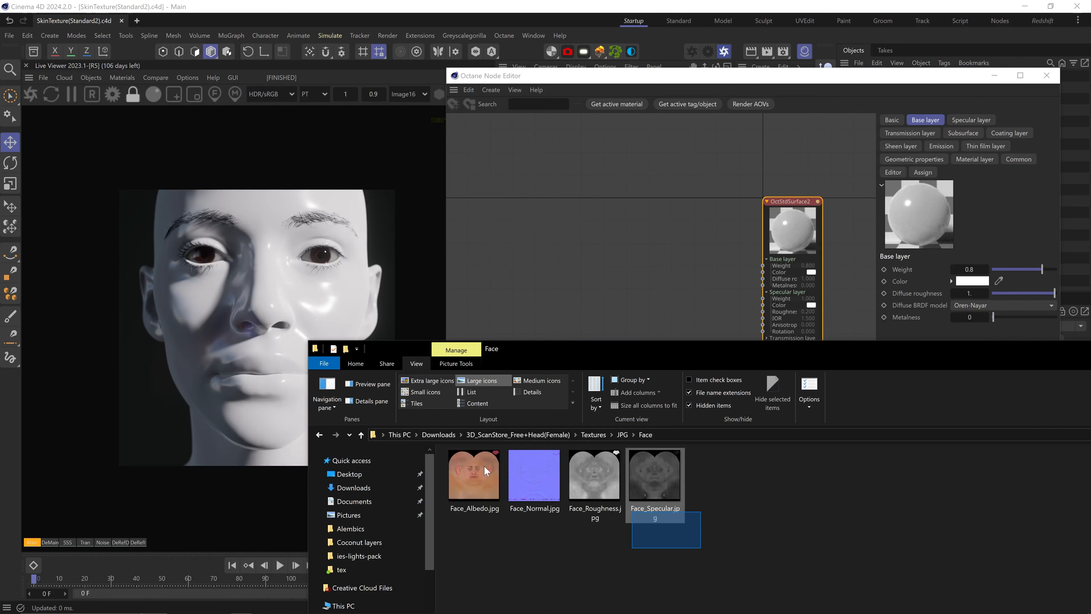
left_click_drag(655, 477, 572, 243)
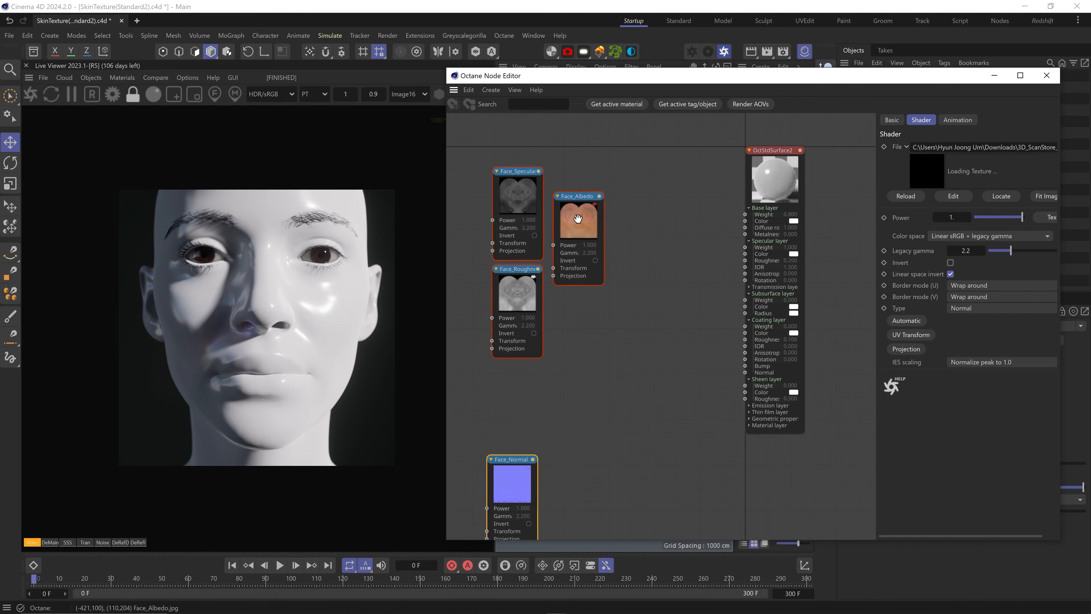
left_click_drag(512, 469, 524, 420)
Bring in Face_Micro Normal and Face_Details_Mask from the Masks folder, previewing each image
key("alt+Tab")
left_click(623, 435)
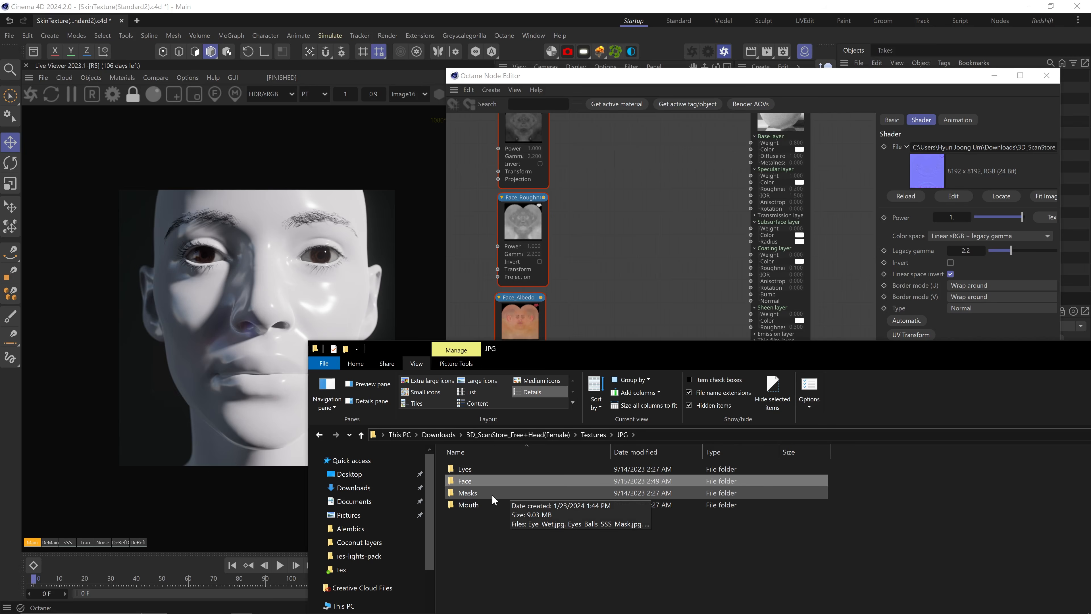
double_click(492, 495)
left_click_drag(583, 541, 626, 260)
double_click(653, 476)
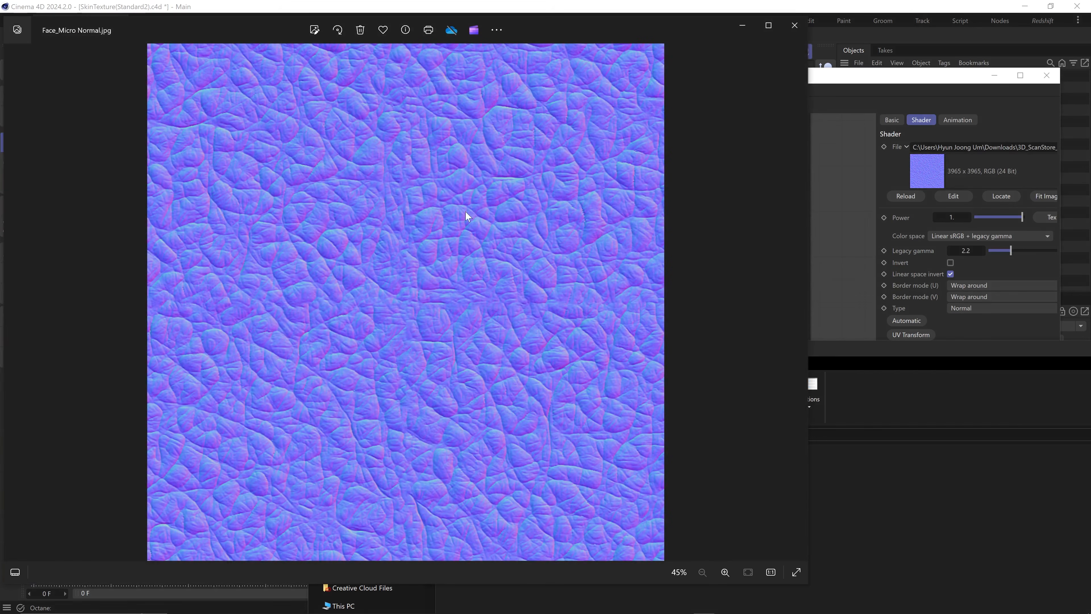
left_click(788, 26)
double_click(593, 488)
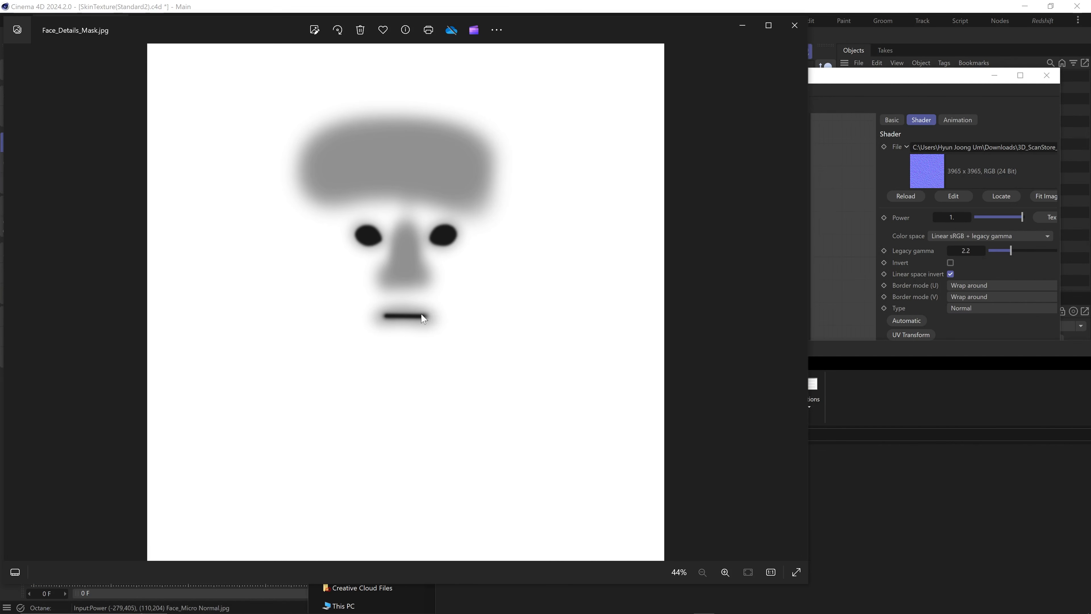
left_click(800, 29)
Arrange the texture nodes with Face_Micro Normal below Face_Albedo and Face_Normal further down
middle_click_drag(572, 325, 610, 225)
left_click_drag(562, 326, 562, 434)
left_click_drag(669, 191, 542, 326)
scroll(555, 367, "down", 3)
left_click_drag(553, 401, 551, 449)
Place Face_Details below Face_Micro Normal and shift the six texture nodes up and left
left_click_drag(618, 284, 521, 402)
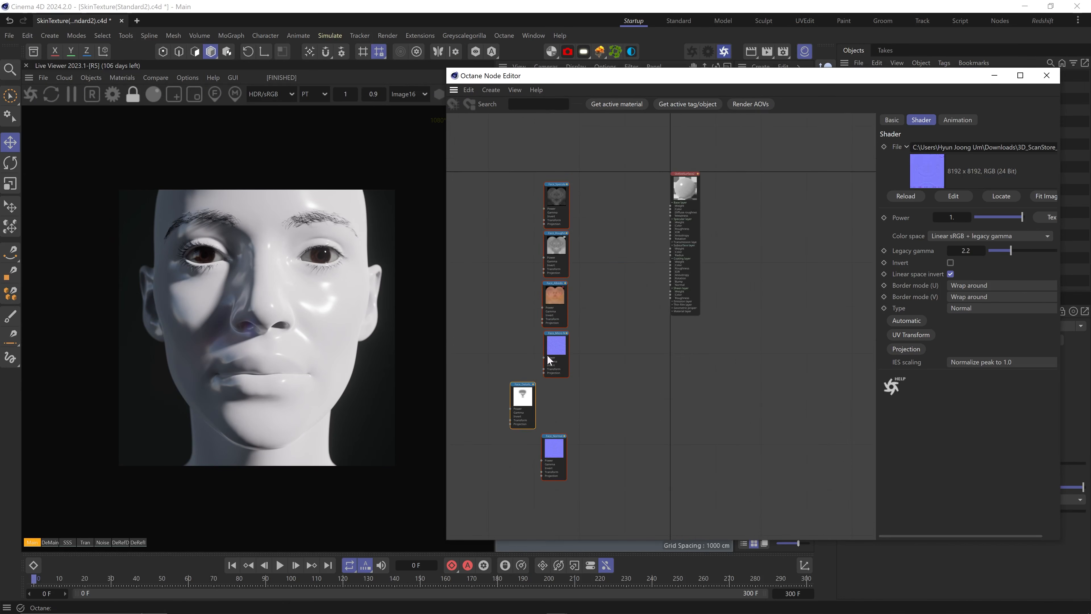
middle_click_drag(505, 199, 532, 228)
left_click_drag(532, 226, 611, 500)
left_click_drag(589, 234, 525, 223)
left_click(576, 221)
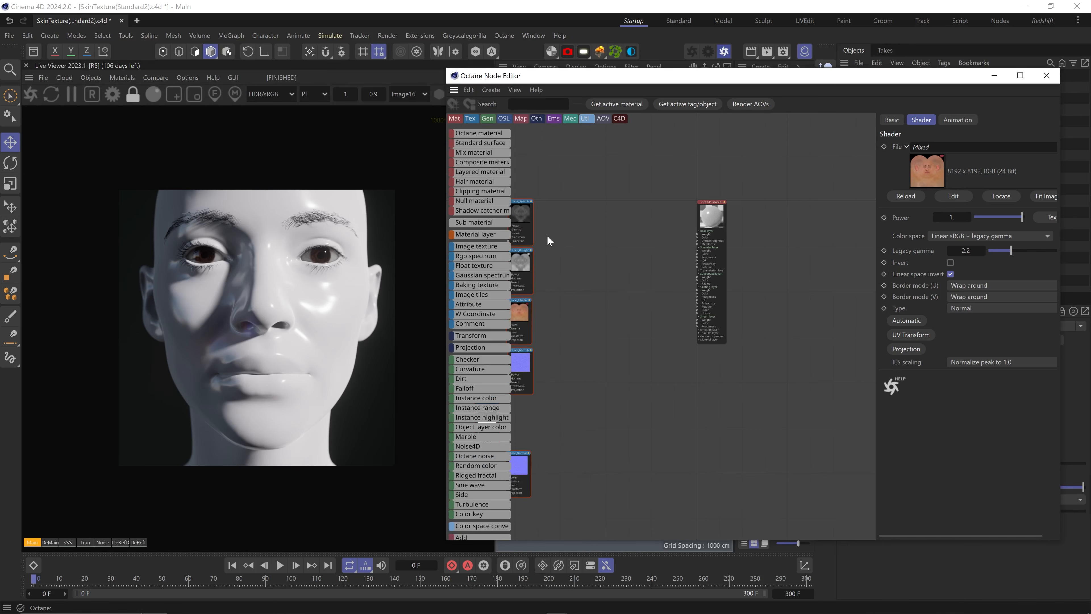
scroll(548, 238, "up", 3)
middle_click_drag(548, 239, 676, 256)
Set Face_Specular and Face_Roughness to Non-color data
left_click(619, 201)
left_click(969, 236)
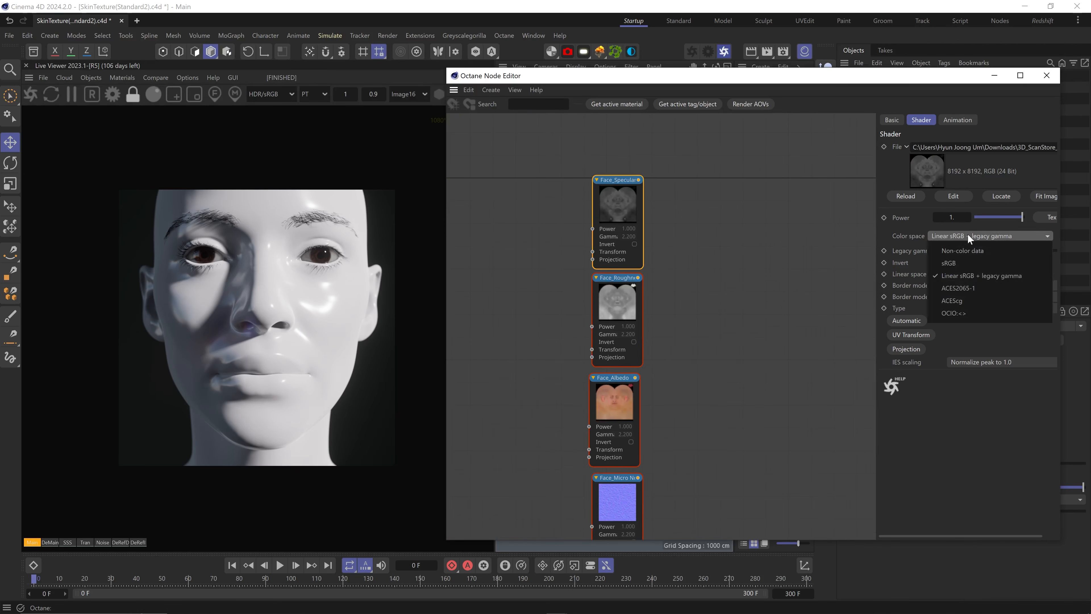
left_click(967, 252)
left_click(623, 305)
left_click(959, 236)
left_click(967, 252)
Set Face_Micro Normal, Face_Normal and Face_Details to Non-color data
middle_click_drag(618, 383, 608, 240)
left_click(597, 335)
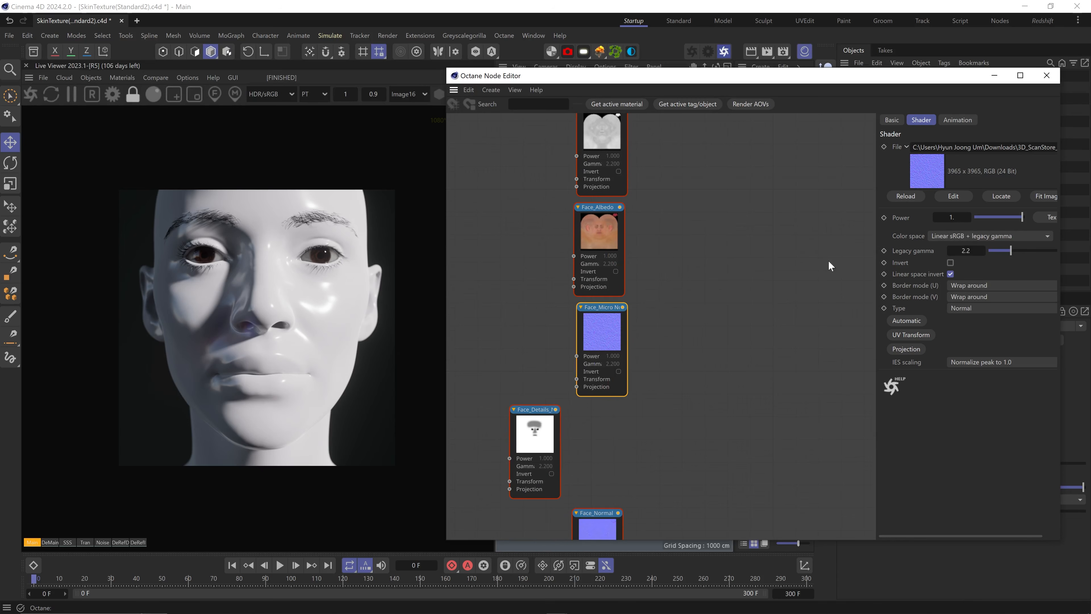
left_click(957, 236)
left_click(959, 253)
middle_click_drag(672, 453, 673, 365)
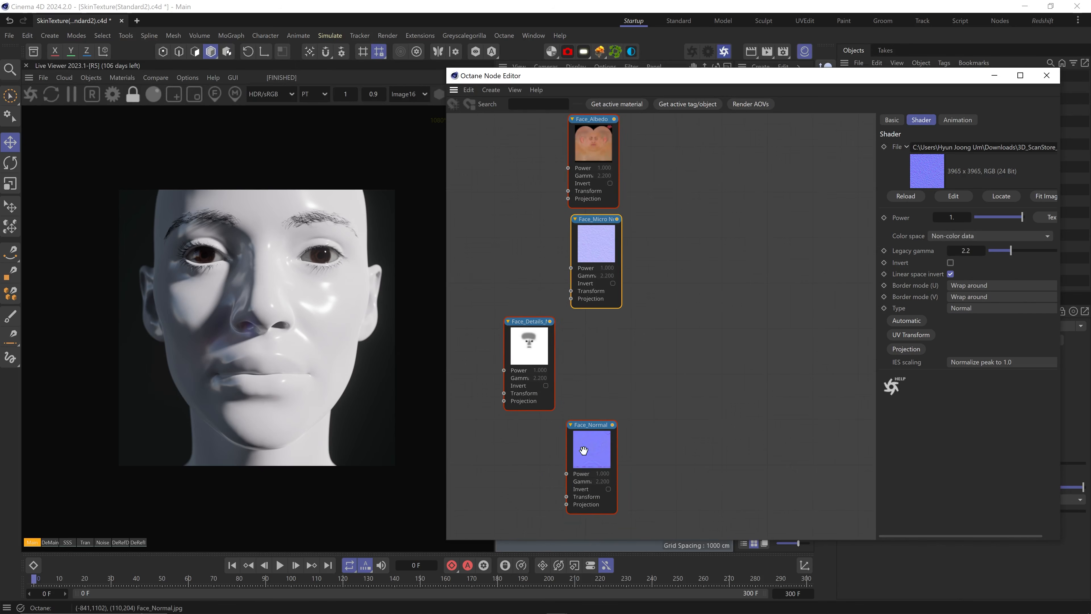
left_click(592, 447)
left_click(939, 237)
left_click(944, 253)
left_click(533, 355)
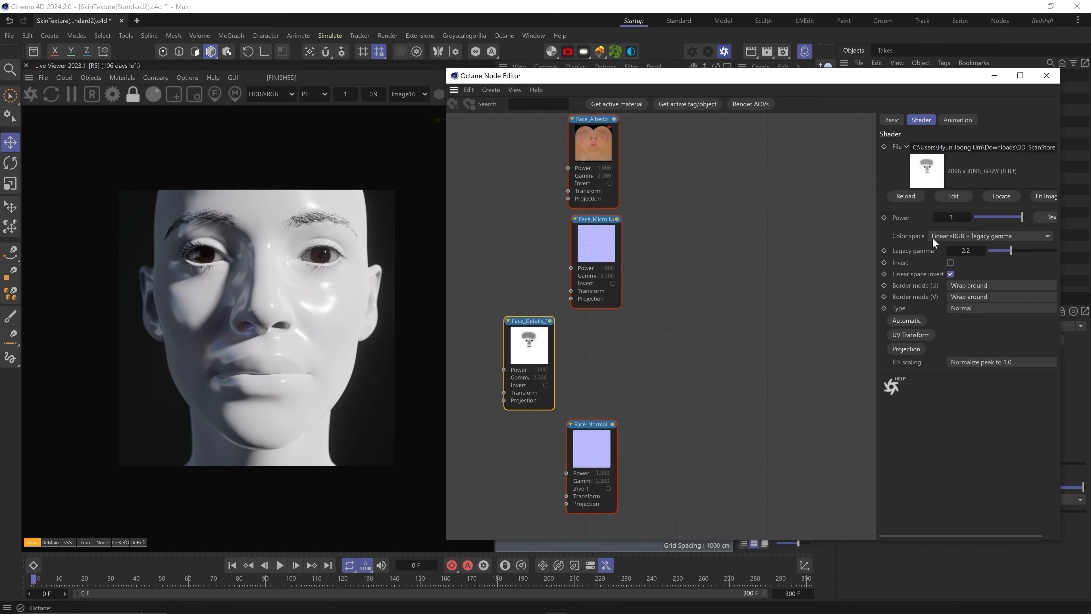
left_click(939, 238)
left_click(943, 251)
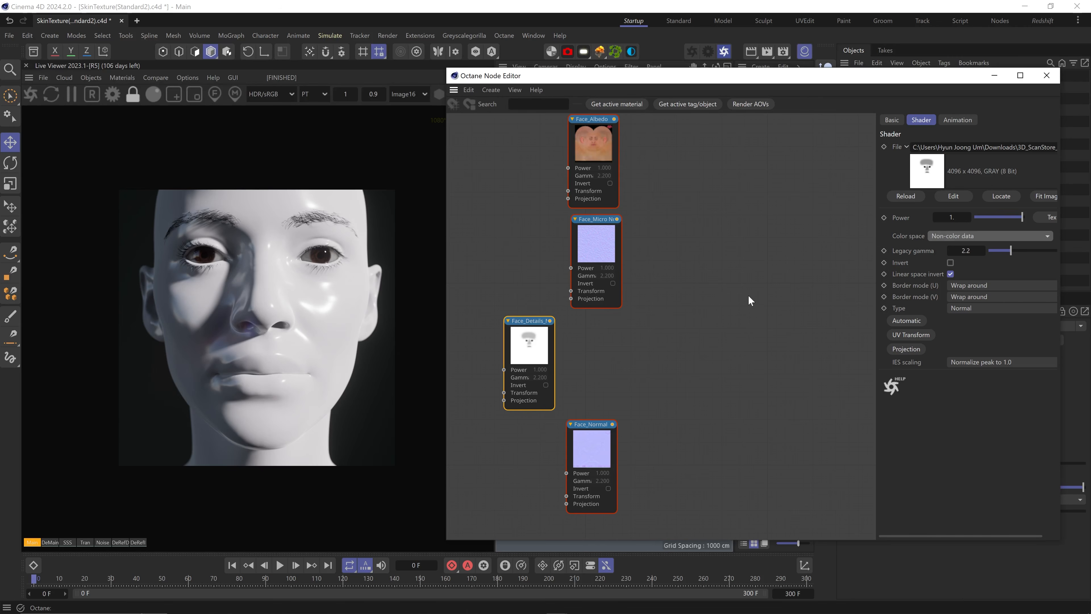
Rearrange the texture nodes into a tidy column, specular and roughness at the top
middle_click_drag(725, 171, 618, 396)
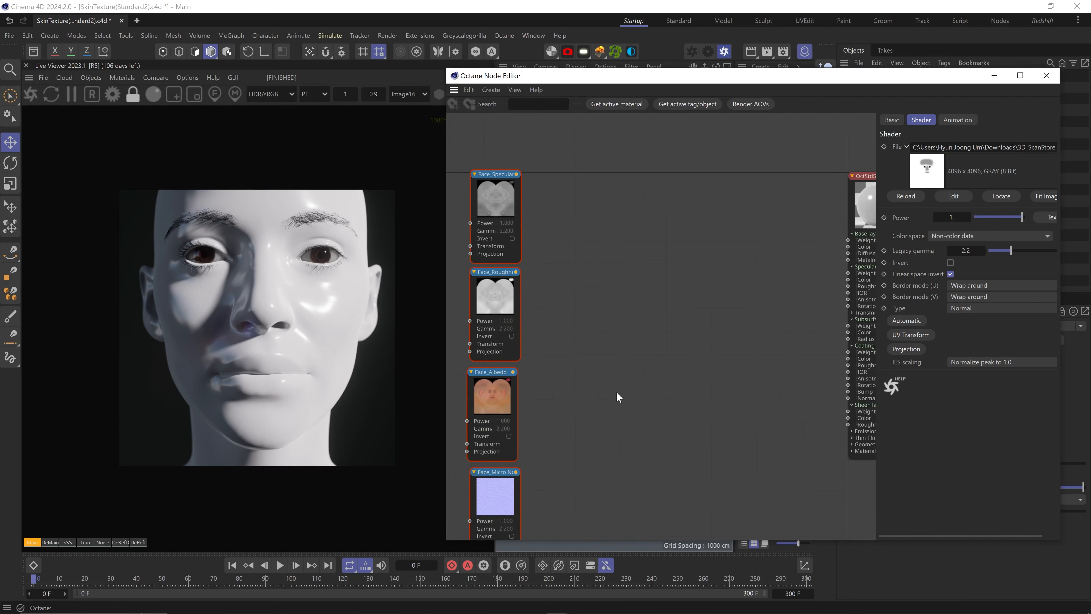
scroll(581, 415, "down", 5)
left_click_drag(622, 503, 533, 364)
left_click_drag(574, 369, 572, 414)
left_click_drag(552, 229, 577, 268)
left_click_drag(575, 230, 571, 176)
left_click(610, 208)
scroll(632, 218, "up", 4)
mouse_move(633, 219)
middle_mouse_down()
mouse_move(612, 215)
mouse_move(606, 266)
middle_mouse_up()
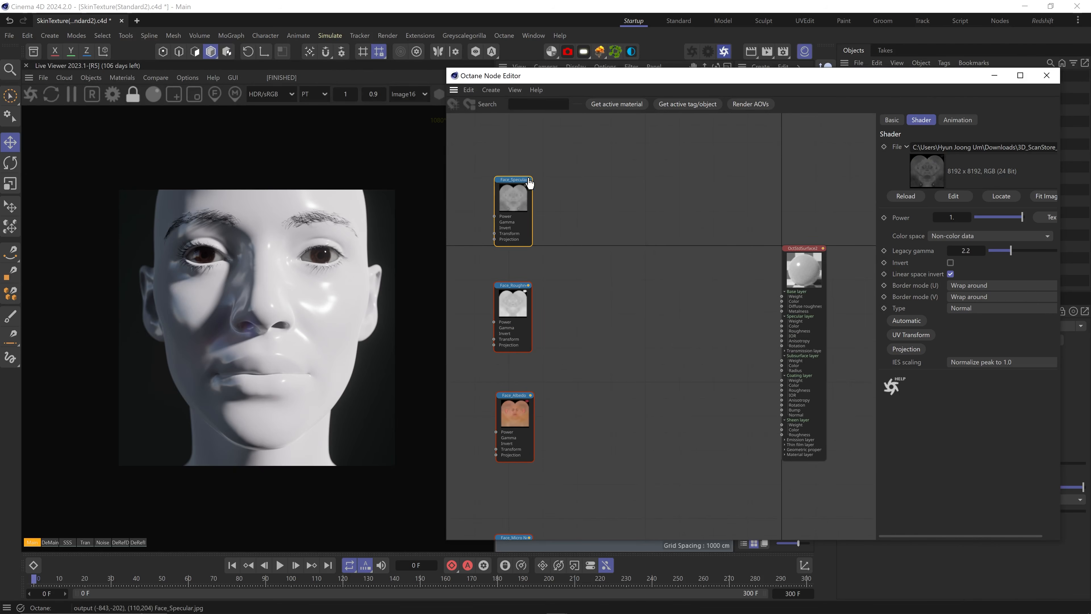
Connect Face_Specular to the specular layer weight, preview it solo, then save the scene
left_click_drag(529, 180, 783, 321)
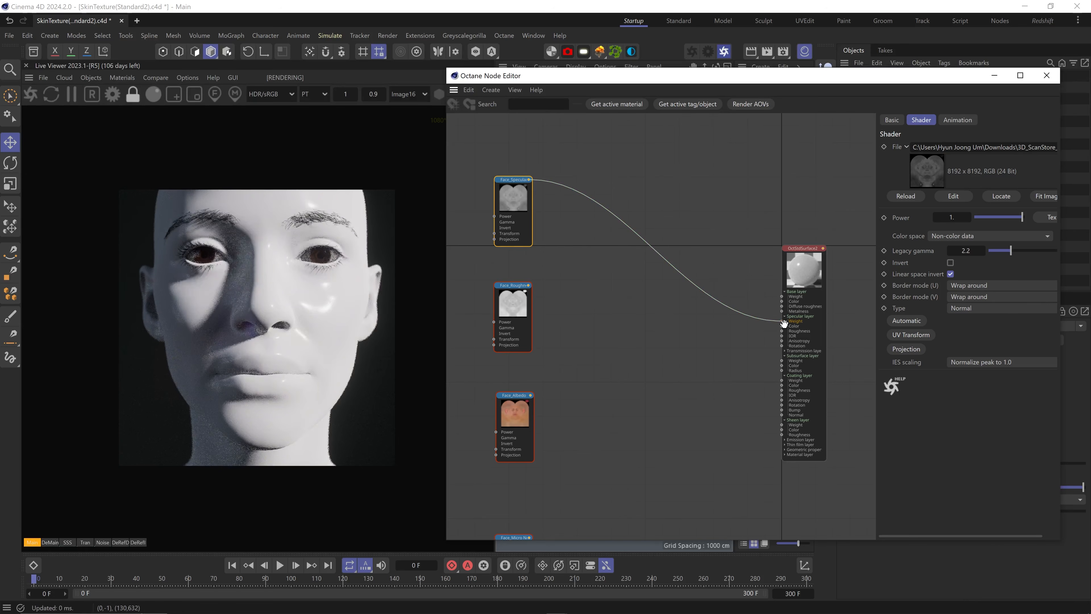
right_click(516, 197)
left_click(544, 209)
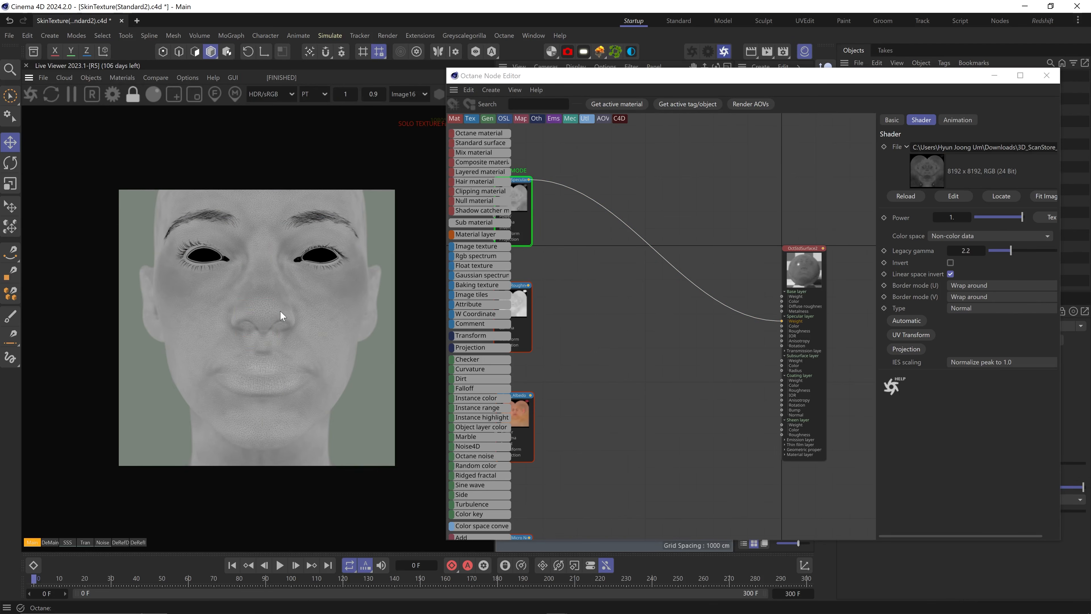
scroll(317, 335, "up", 3)
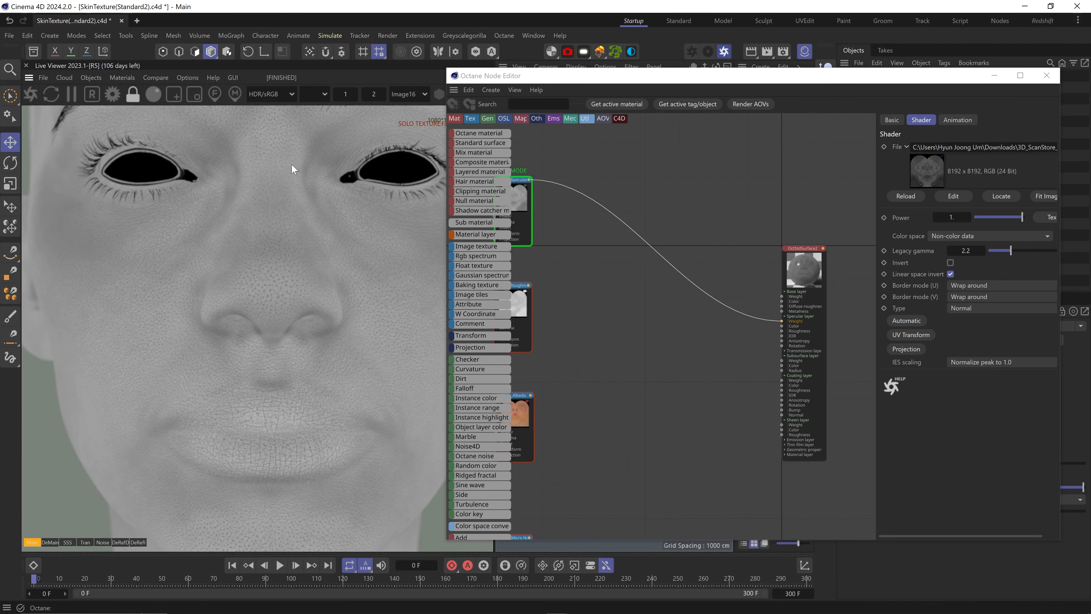
middle_click_drag(558, 264, 611, 259)
right_click(562, 198)
left_click(571, 210)
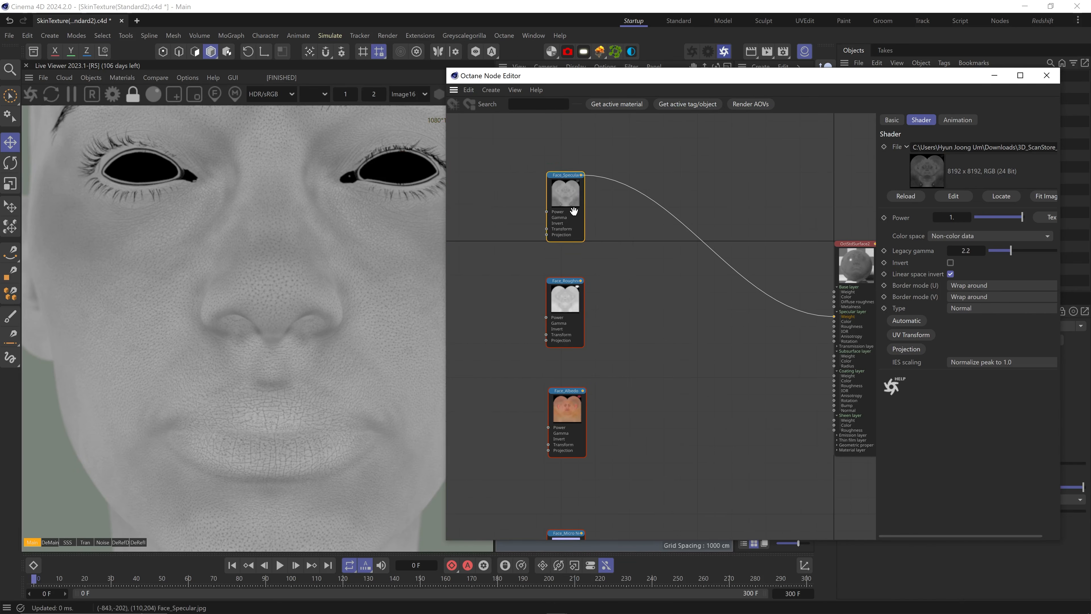
key("ctrl+s")
Wire Face_Roughness to specular roughness and Face_Albedo to base colour and subsurface colour
left_click_drag(548, 85, 600, 83)
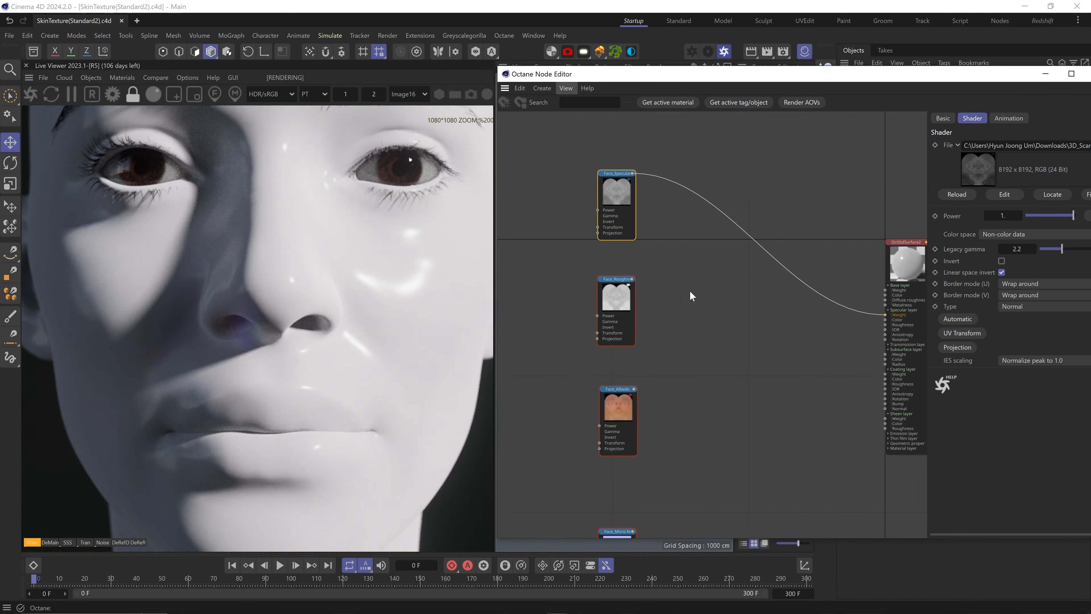
middle_click_drag(690, 291, 627, 304)
left_click_drag(570, 294, 823, 339)
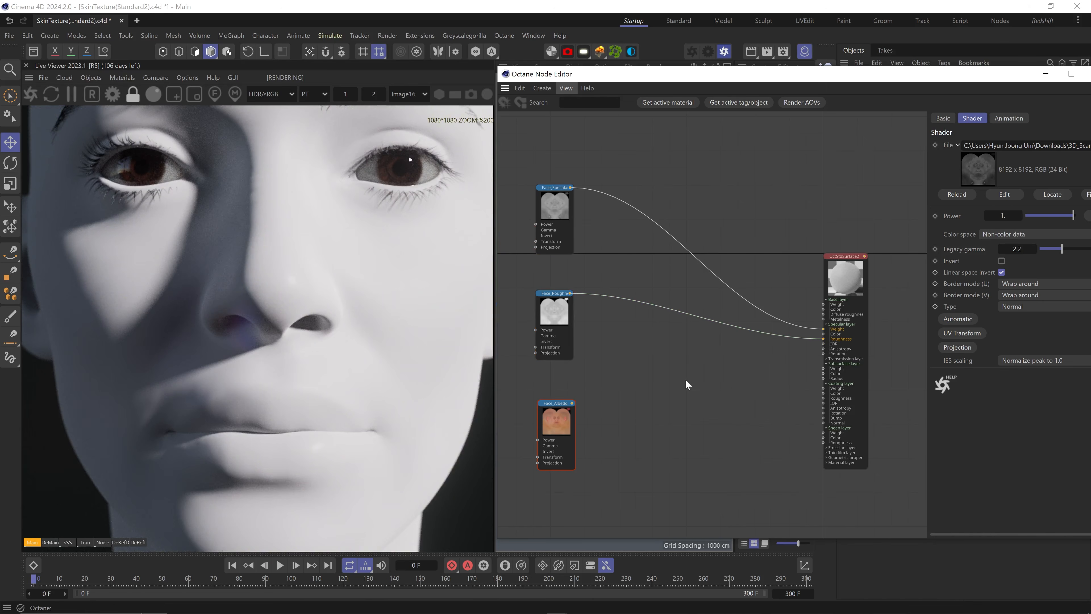
left_click_drag(571, 403, 823, 309)
left_click_drag(572, 403, 825, 374)
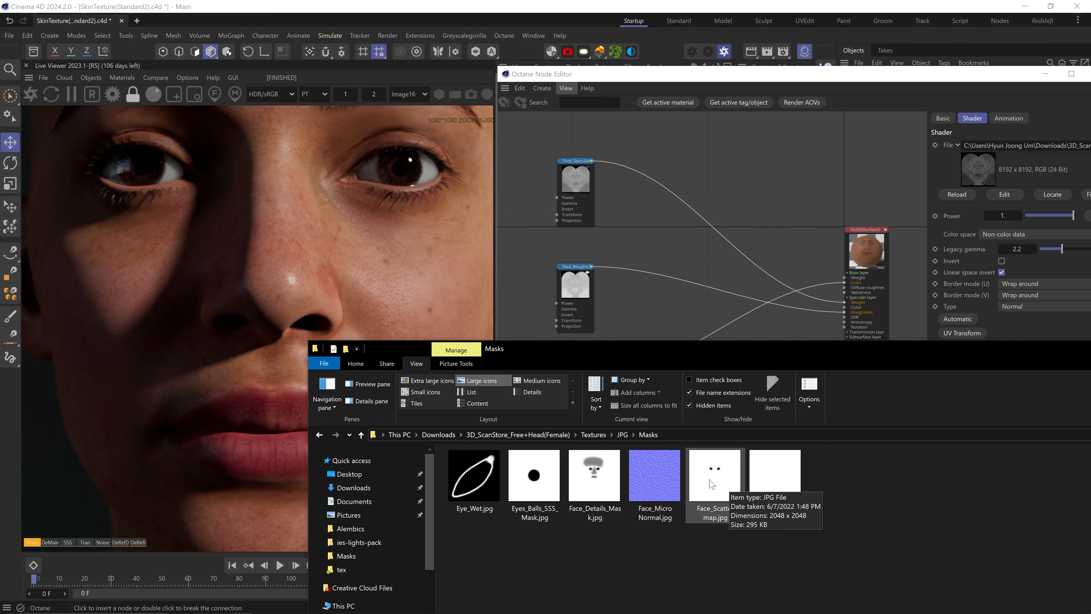
Add Face_Scatter map.jpg as a texture node set to Non-color data
double_click(711, 484)
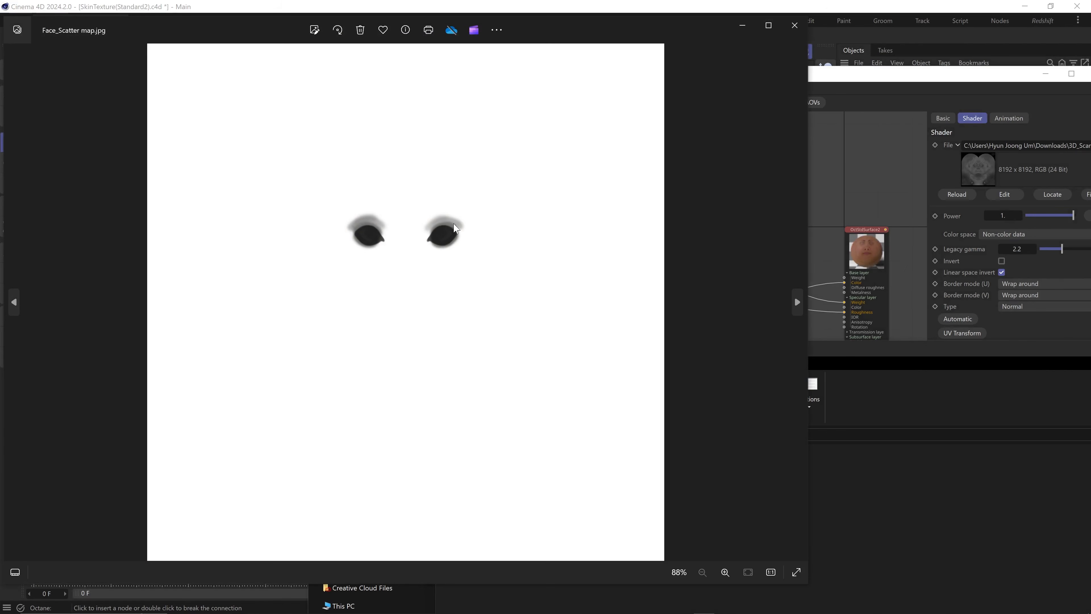
left_click(798, 29)
left_click_drag(724, 485, 662, 322)
middle_click_drag(662, 327, 683, 289)
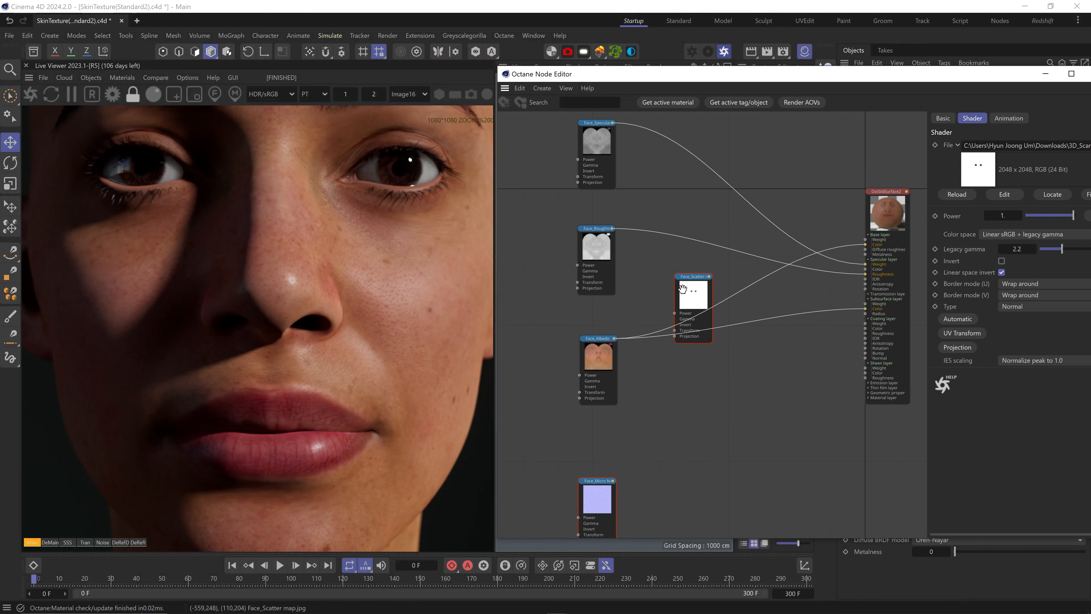
left_click_drag(683, 289, 534, 312)
left_click(1008, 235)
left_click(1002, 250)
Select the skin material node to display its Subsurface settings
left_click(598, 361)
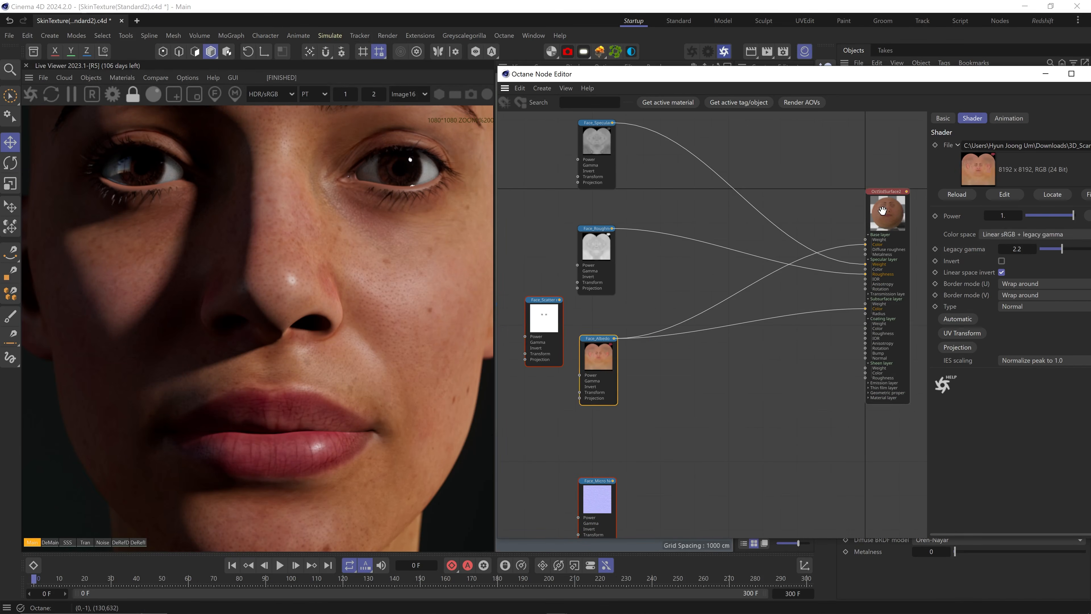
left_click(882, 211)
left_click(1014, 134)
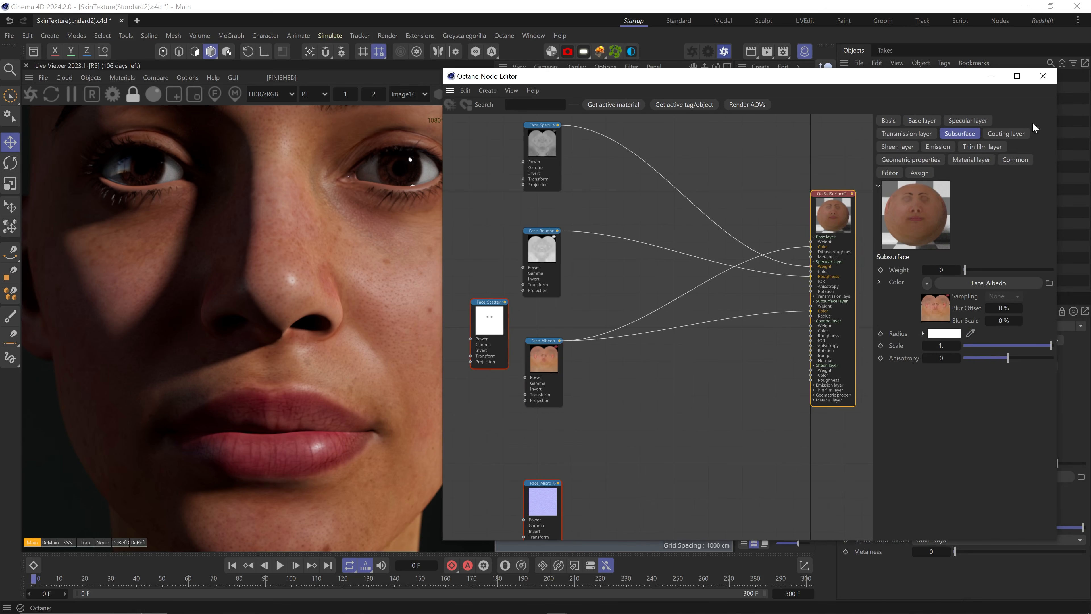
Set the subsurface weight to 1
left_click_drag(1057, 165, 1019, 166)
left_click_drag(803, 77, 860, 76)
middle_click_drag(833, 283, 799, 289)
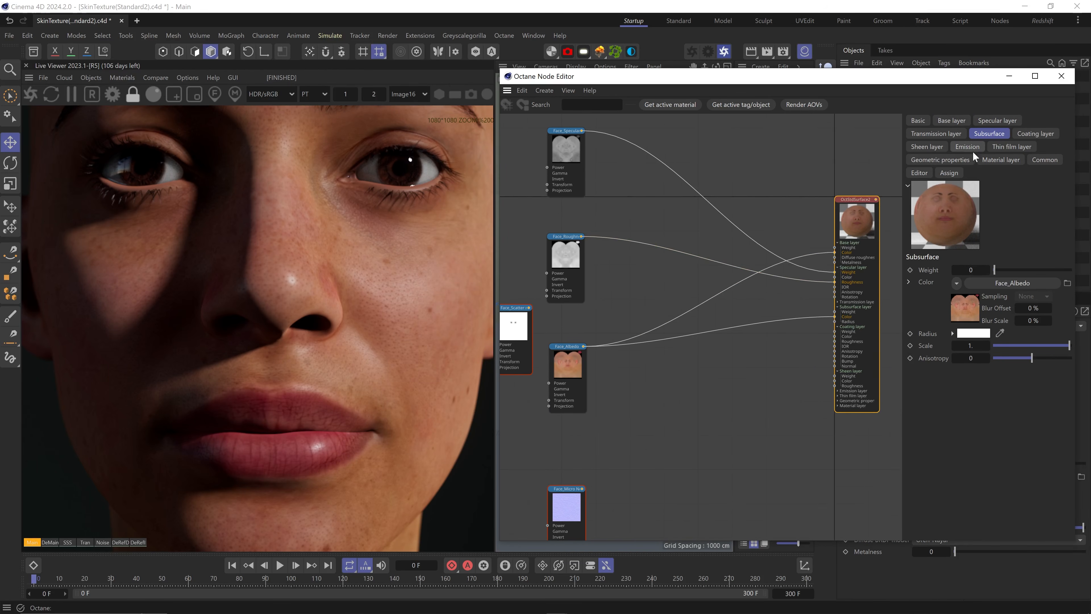
type("1")
key("Return")
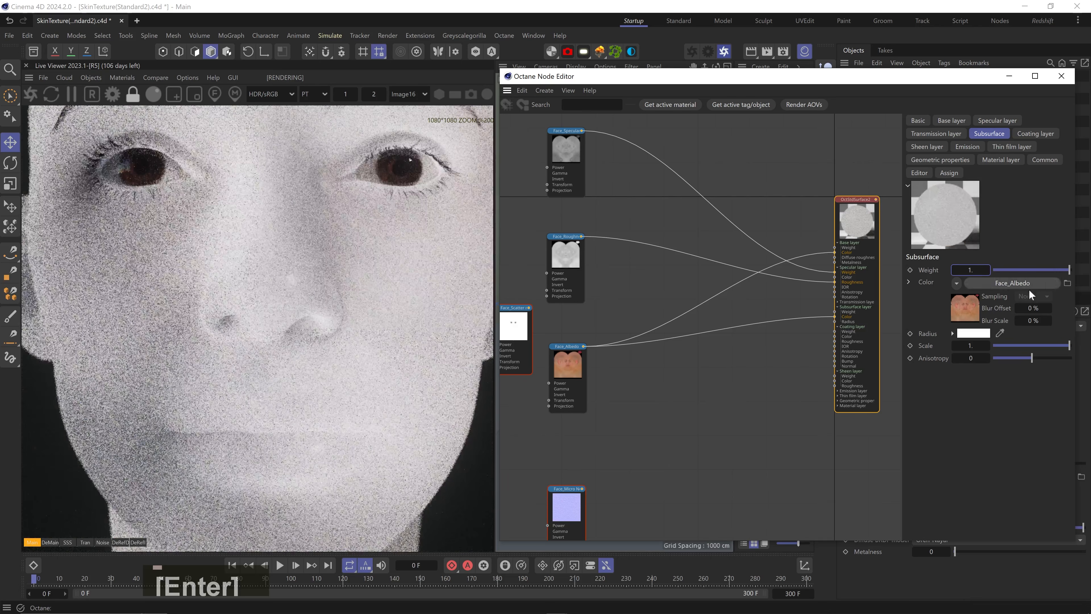
Try subsurface scale values of 0.05 and then 0.01
scroll(294, 319, "down", 2)
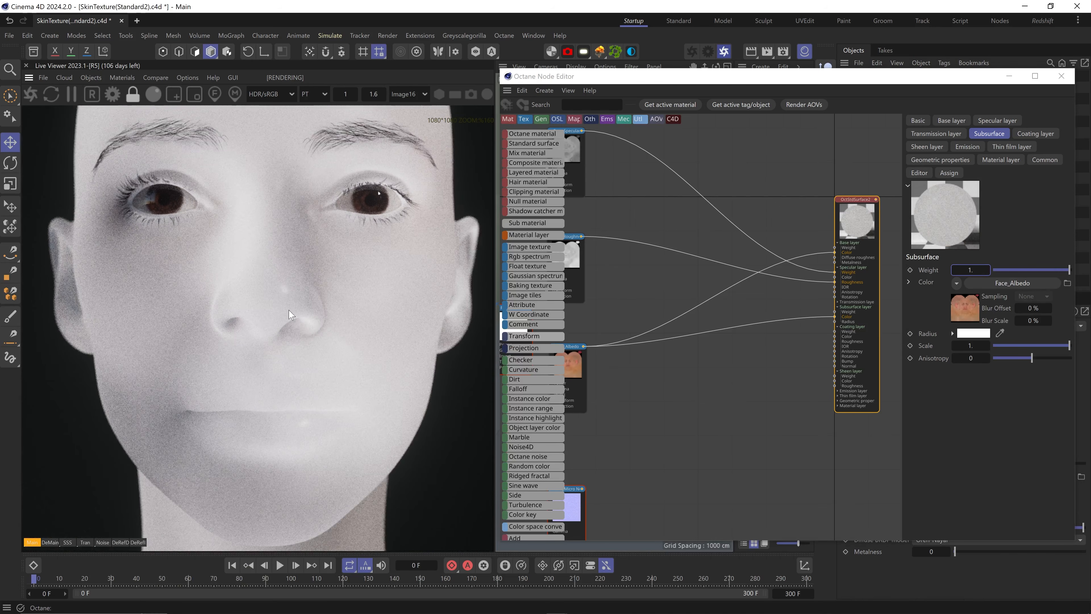
left_click(971, 346)
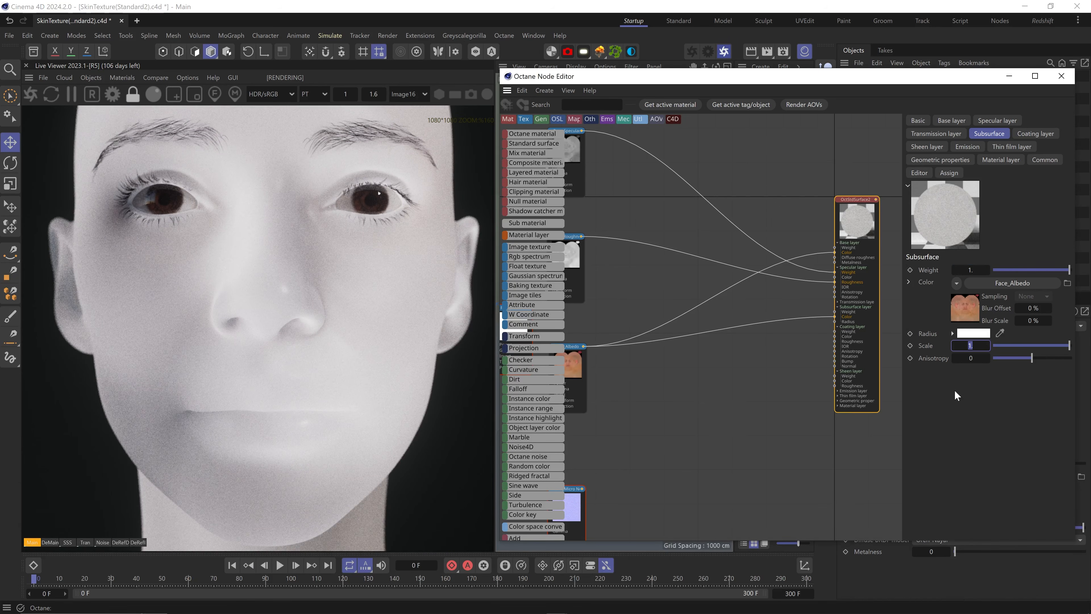
type("0.05")
key("Return")
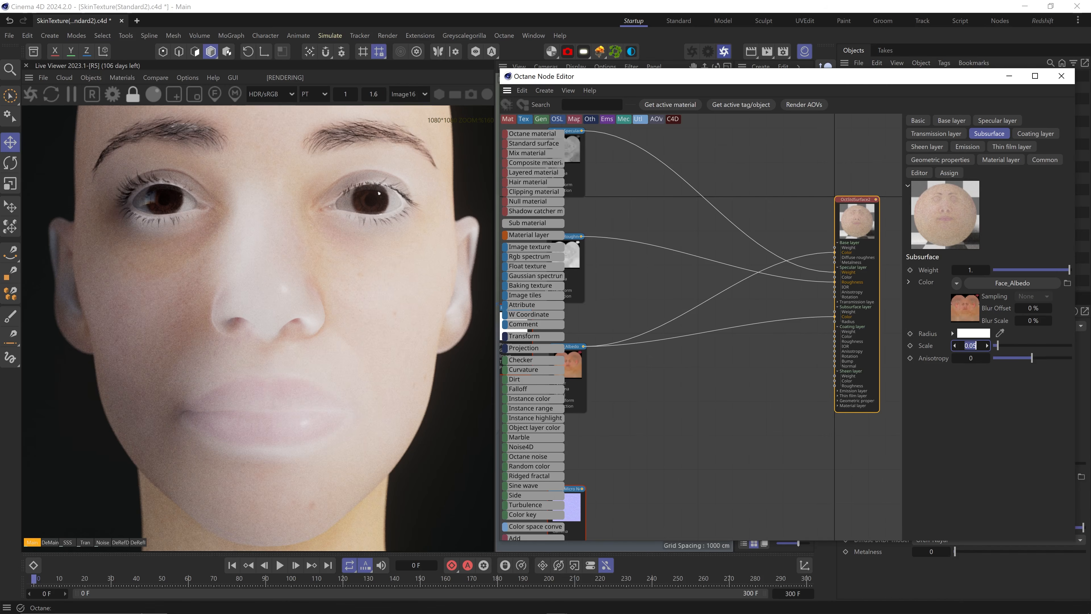
type("0.01")
key("Return")
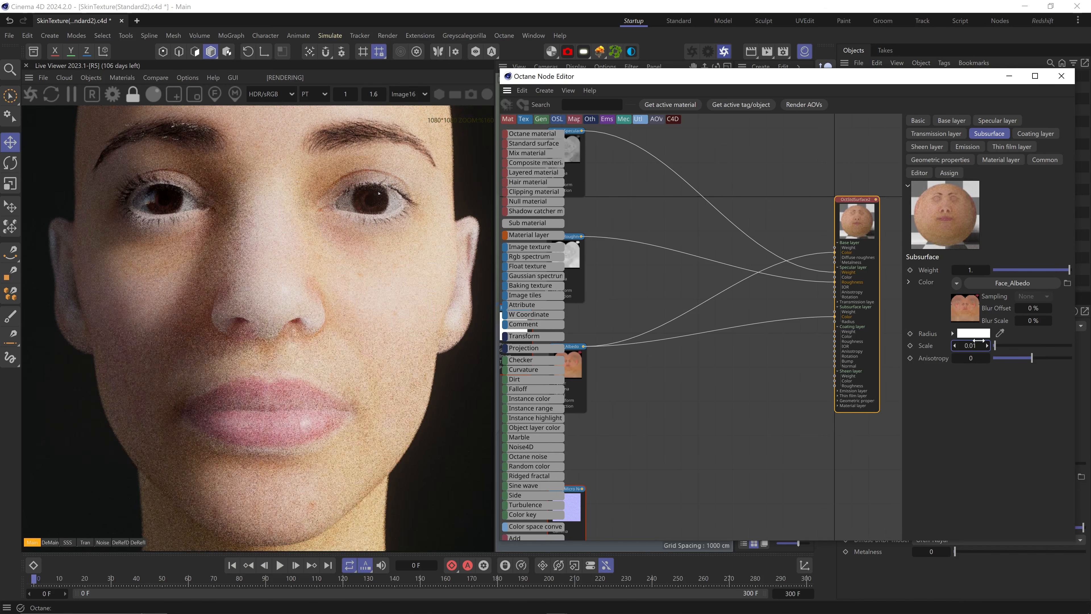
Give the subsurface radius a red-orange colour at hue 9° and set the scale to 0.008
left_click(979, 334)
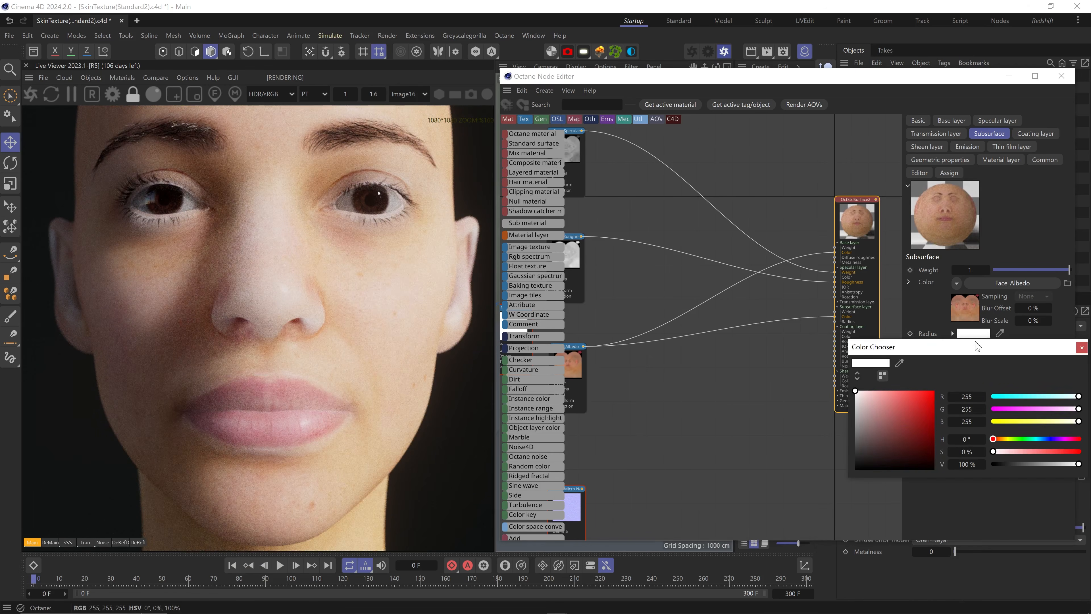
left_click(996, 441)
left_click(925, 395)
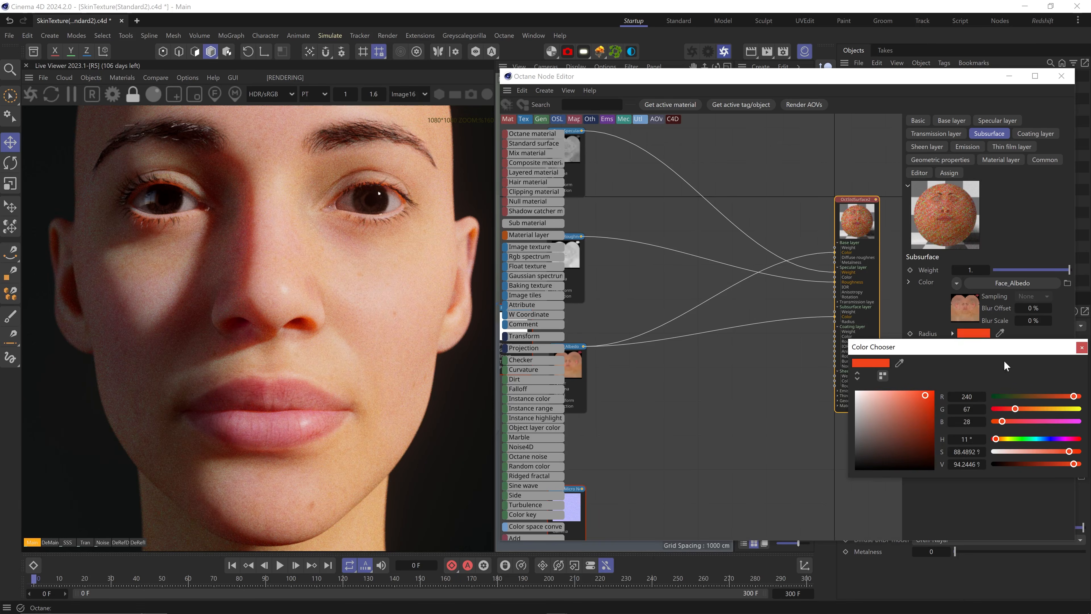
left_click_drag(972, 439, 952, 439)
type("9")
key("Return")
left_click(1081, 348)
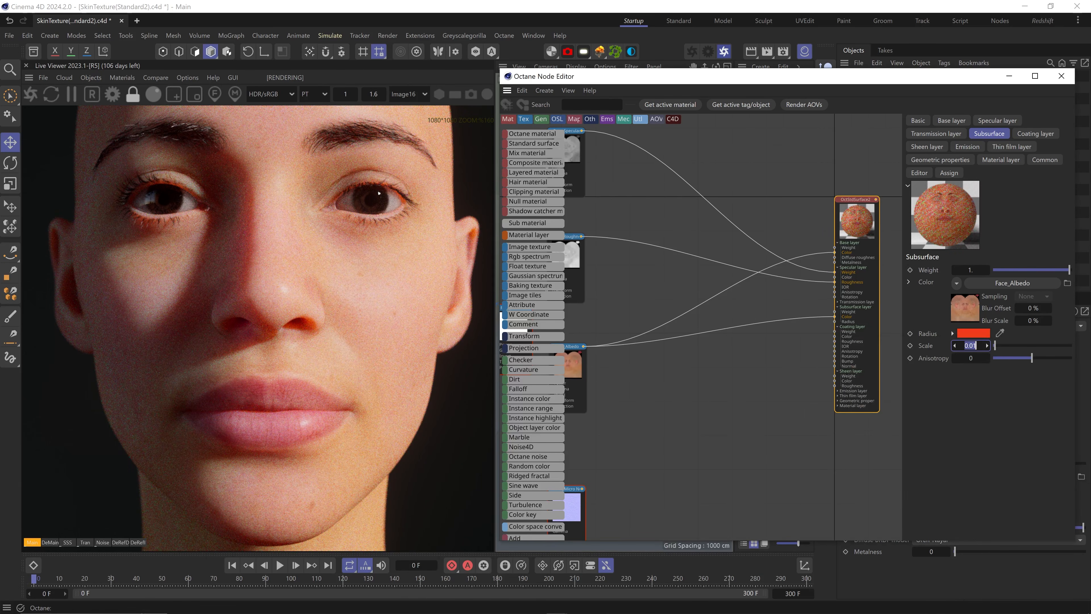
type("0.008")
key("Return")
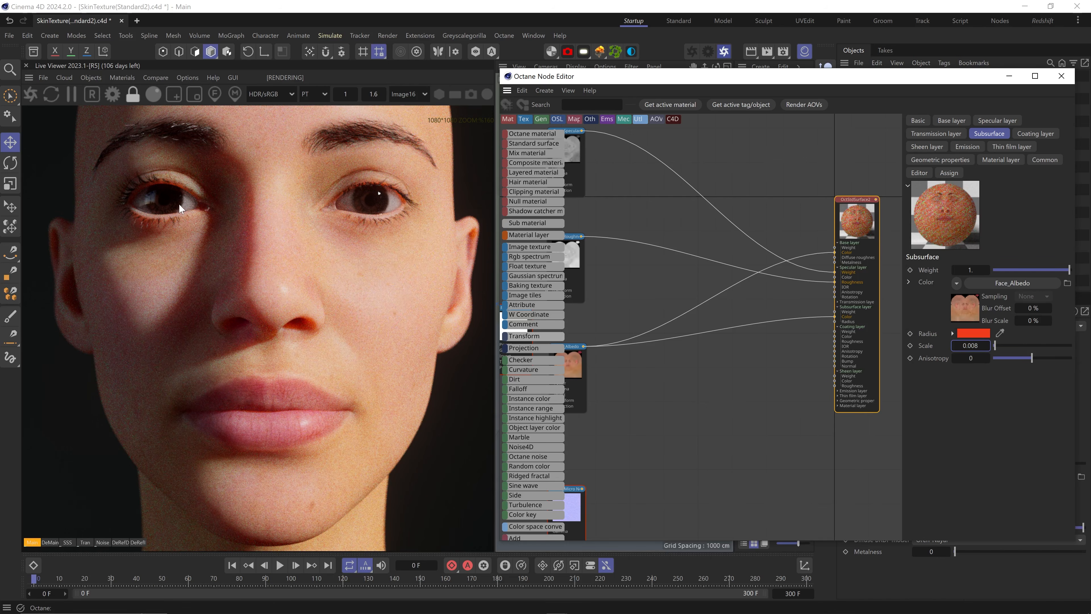
Connect the Face_Scatter map's output to the skin material's Subsurface Weight pin
scroll(689, 395, "down", 3)
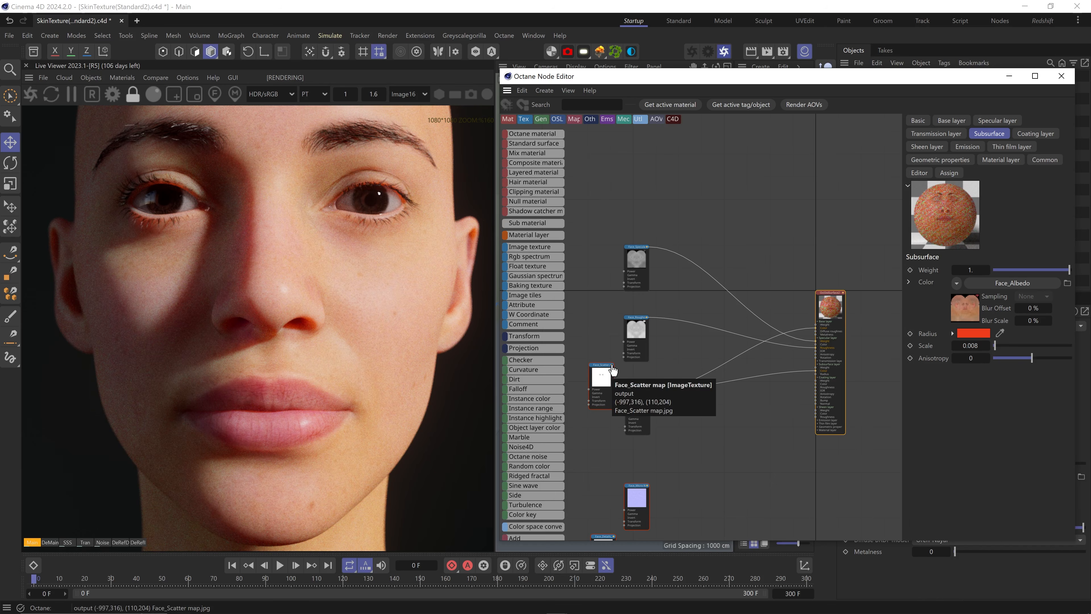
left_click_drag(612, 365, 816, 367)
scroll(402, 219, "up", 5)
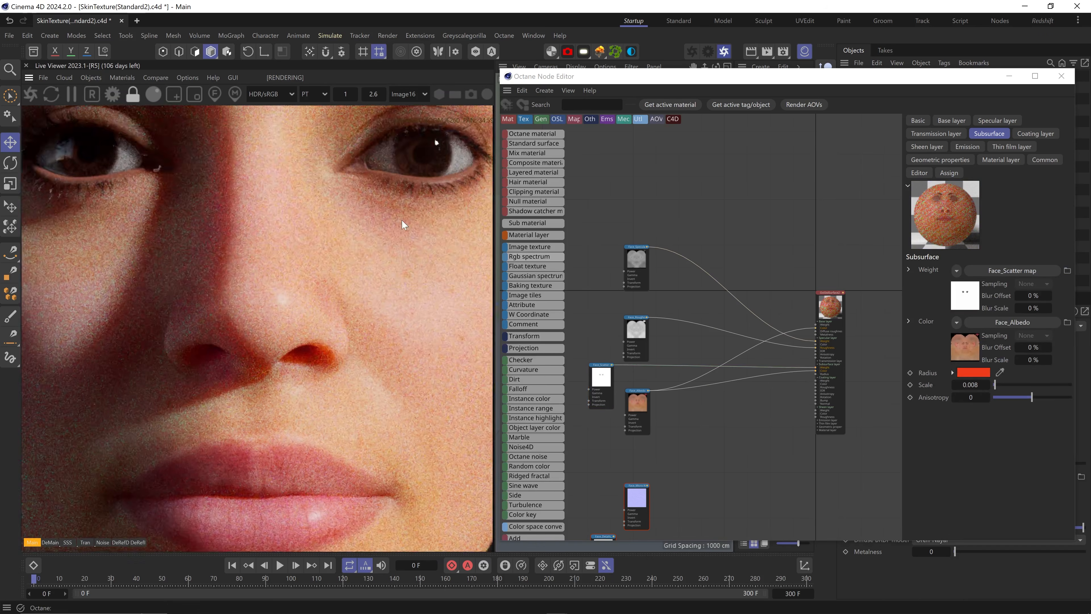
scroll(412, 193, "up", 5)
left_click_drag(635, 387, 635, 400)
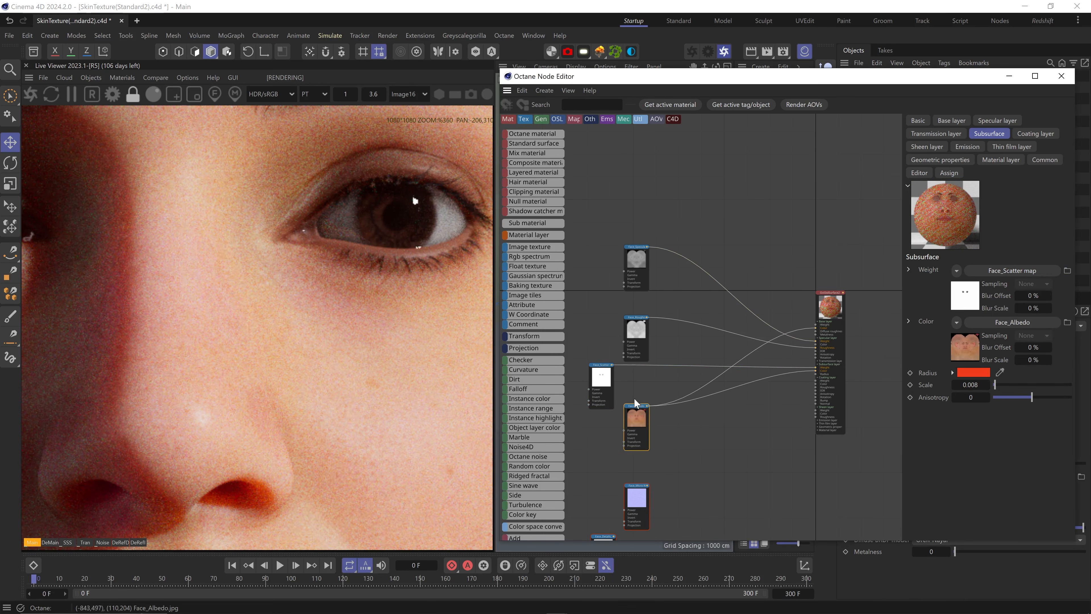
Solo-preview the Face_Scatter map, briefly testing gamma and invert settings before reverting them
right_click(601, 374)
left_click(625, 386)
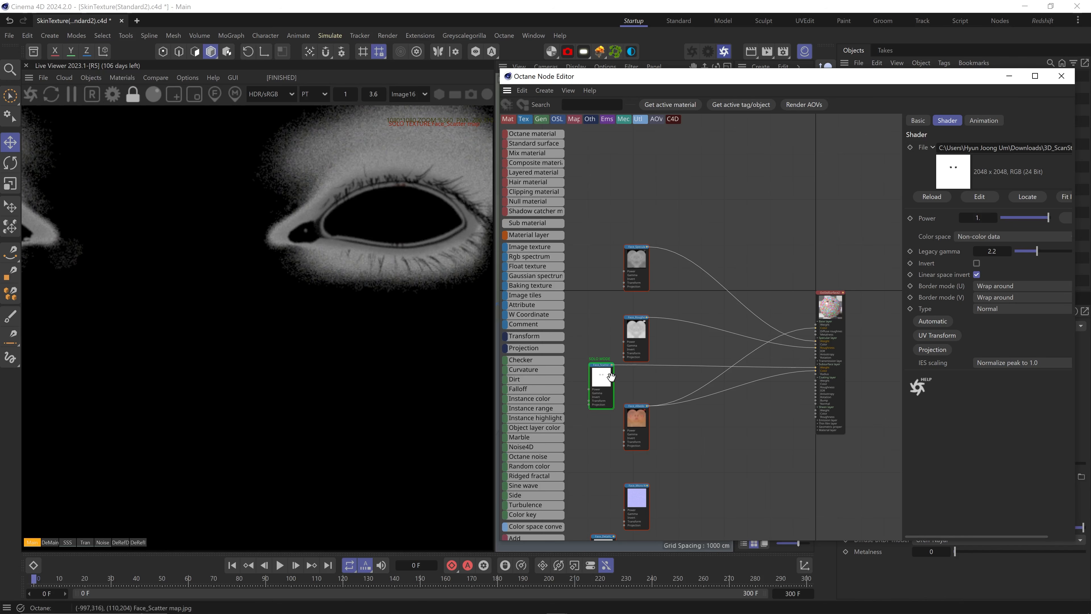
left_click_drag(979, 252, 1006, 252)
key("ctrl+z")
left_click(976, 263)
left_click(977, 263)
right_click(601, 373)
left_click(605, 374)
right_click(604, 374)
left_click(628, 385)
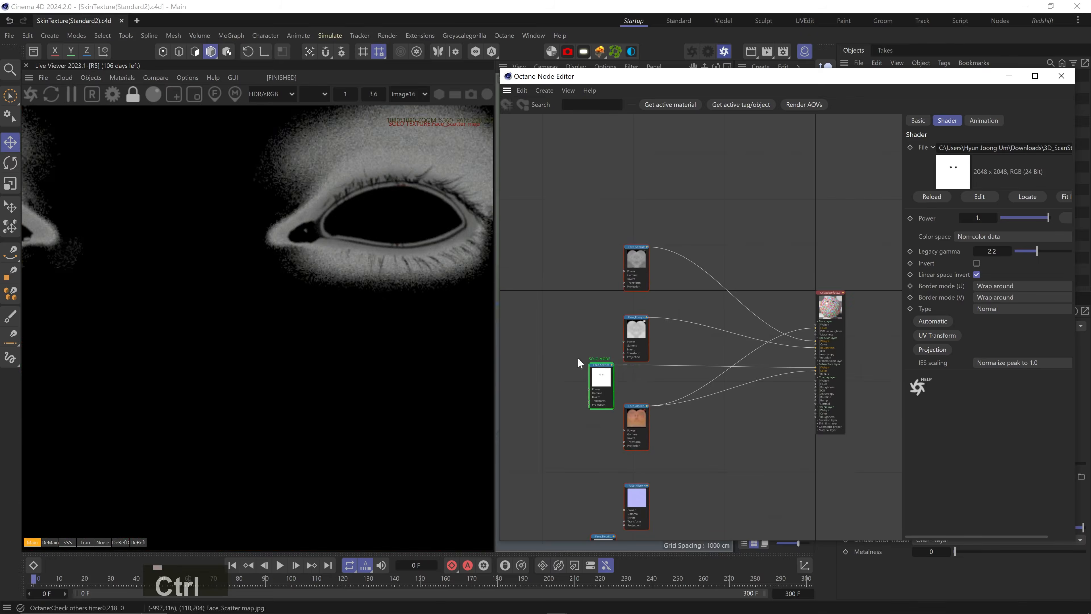
scroll(440, 365, "down", 10, "ctrl")
left_click(976, 275)
Solo-preview the Face_Roughness map, then the Face_Scatter map again
left_click(977, 275)
right_click(634, 332)
left_click(658, 344)
left_click(598, 376)
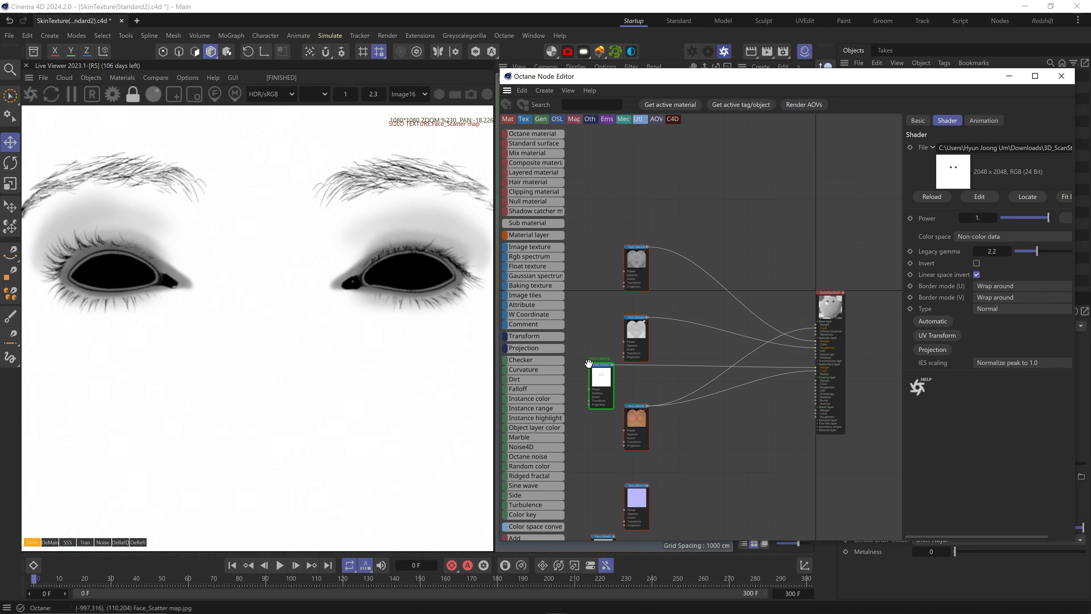
scroll(535, 462, "down", 5)
Insert a Gradient node on the Face_Scatter wire, solo it, and lift its dark knot to 37% grey
left_click_drag(631, 362, 634, 366)
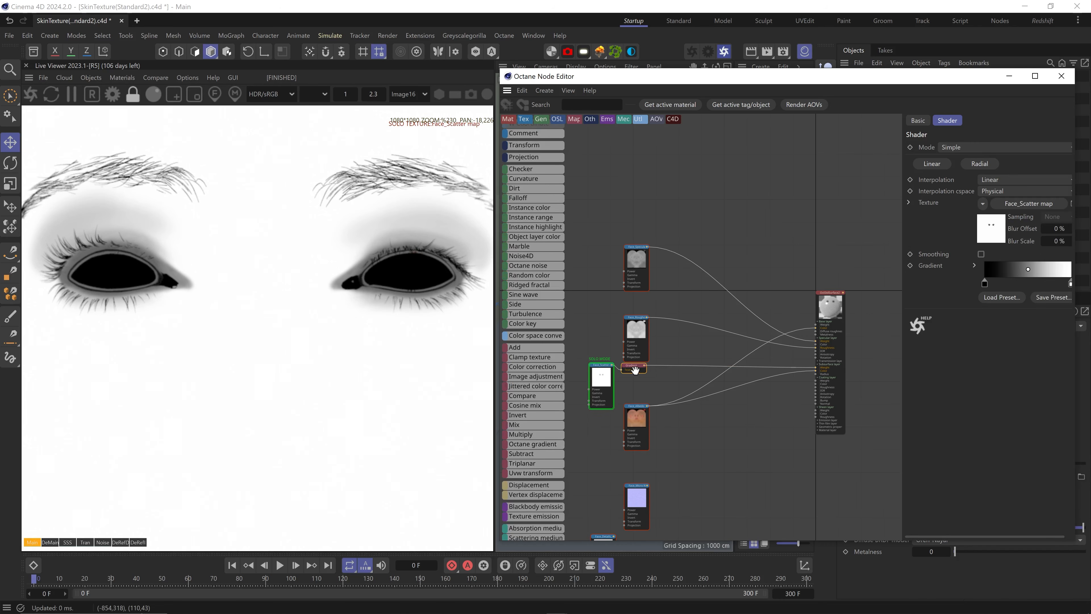
right_click(636, 371)
left_click(645, 383)
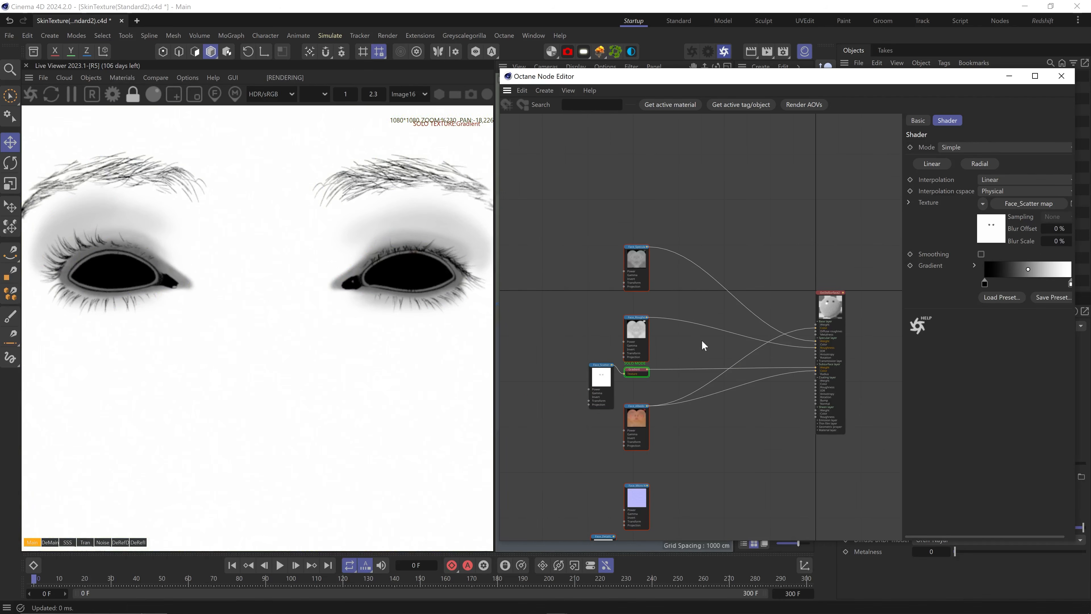
double_click(985, 283)
left_click_drag(853, 330, 843, 330)
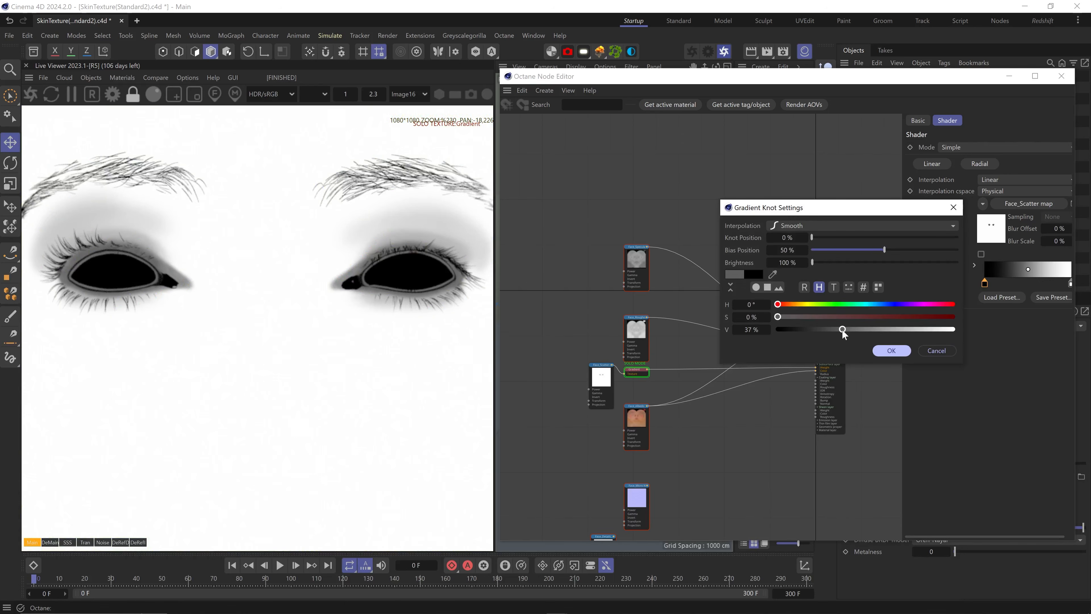
left_click(878, 350)
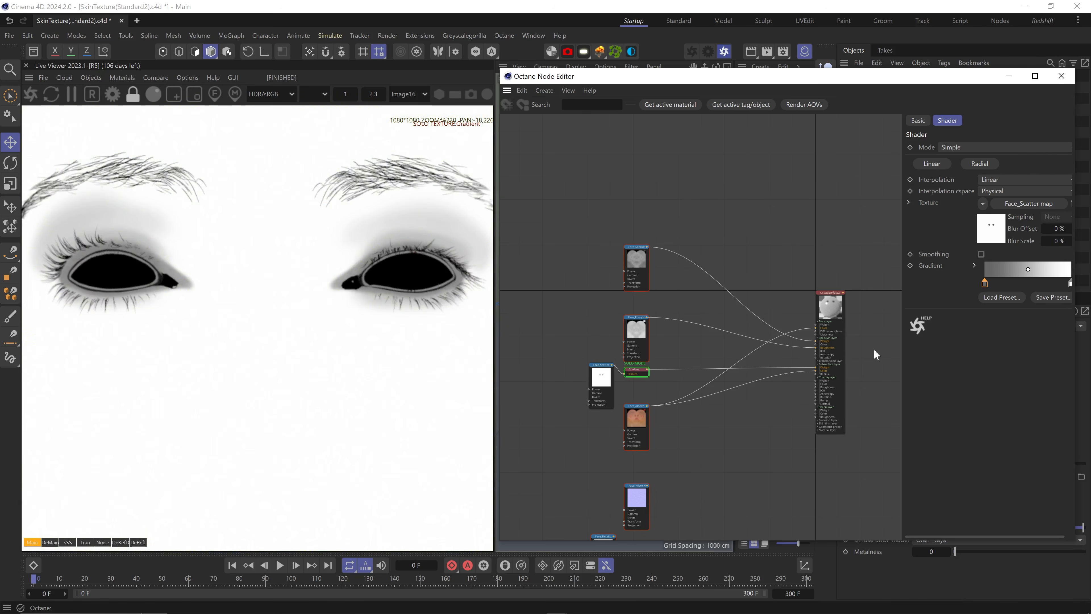
Turn off the gradient's solo preview so the full face renders, and save the scene
right_click(646, 375)
left_click(670, 381)
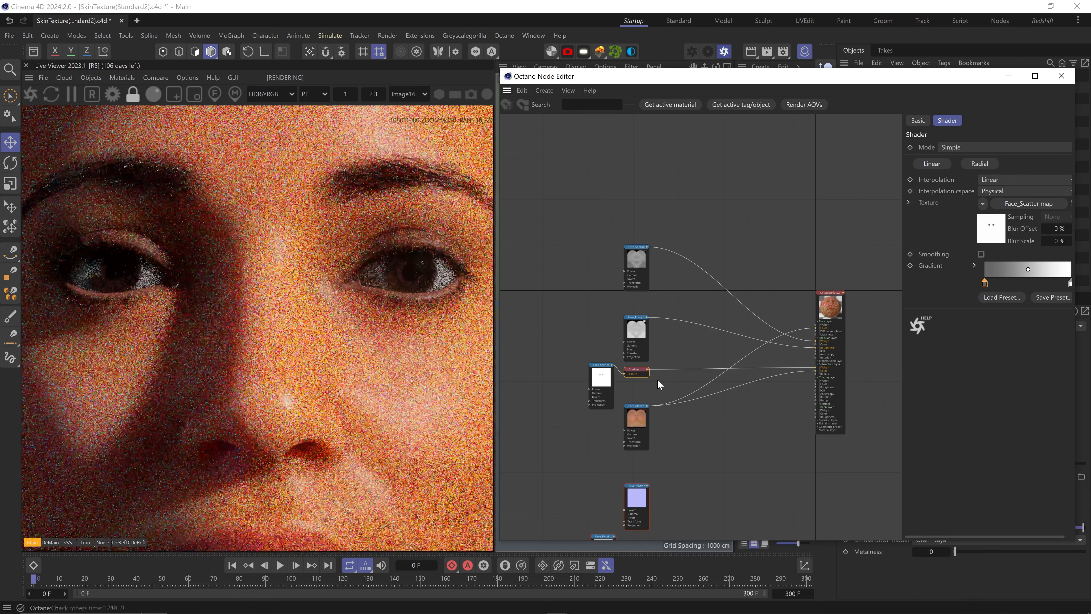
key("ctrl+s")
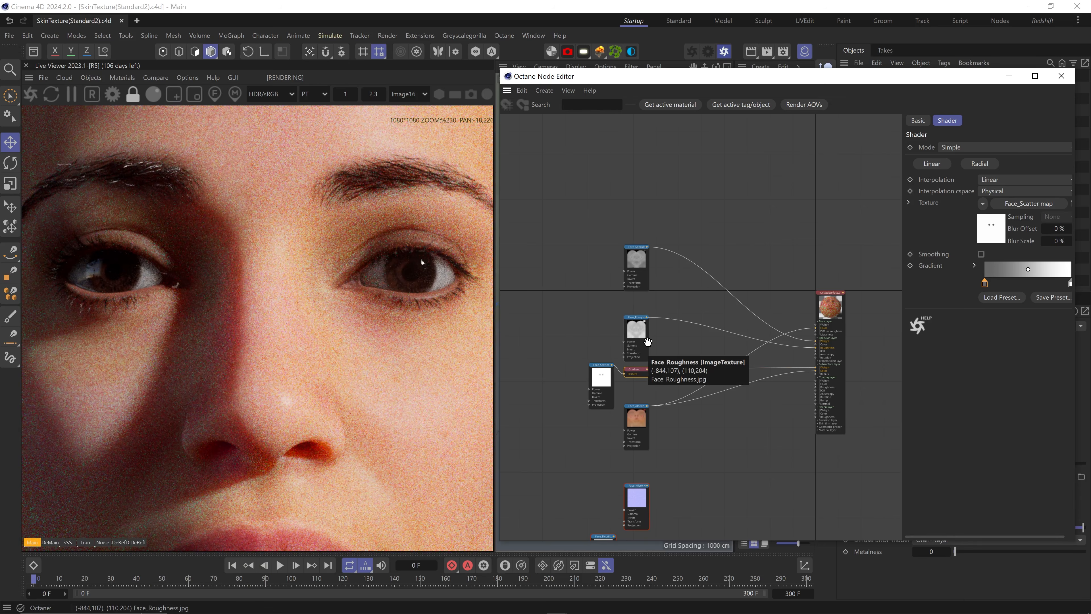
scroll(360, 464, "down", 12)
Add a composite texture node with two layers
middle_click_drag(693, 536, 701, 416)
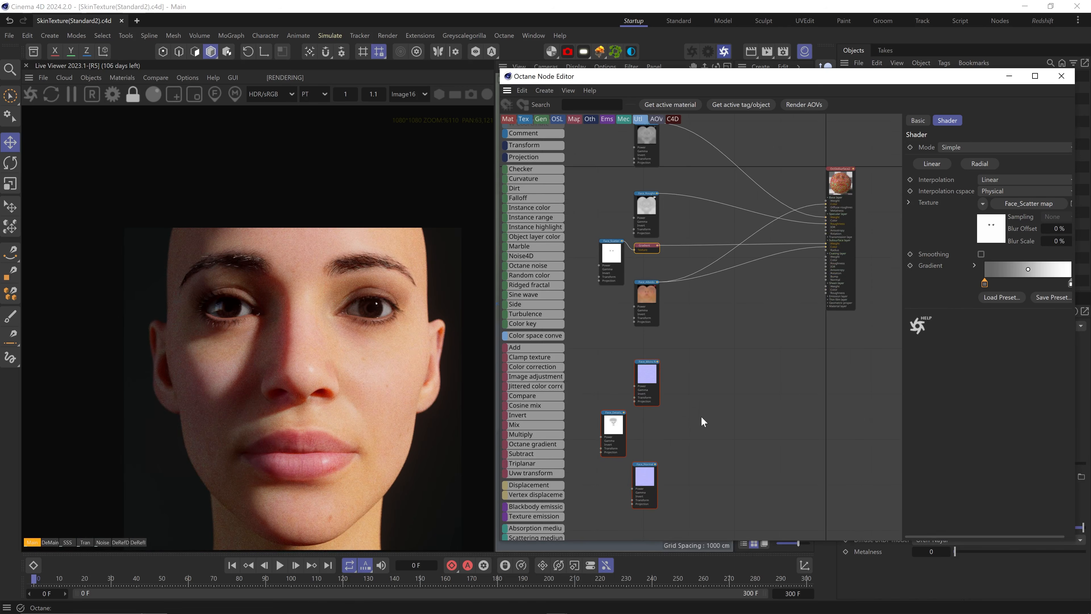
scroll(711, 404, "up", 4)
scroll(543, 446, "down", 5)
left_click_drag(540, 387, 835, 334)
left_click(934, 149)
left_click(954, 188)
left_click(937, 149)
left_click(957, 189)
Connect Face_Normal and Face_Micro Normal to the composite layers and feed it into the material's normal input
left_click_drag(661, 435, 711, 382)
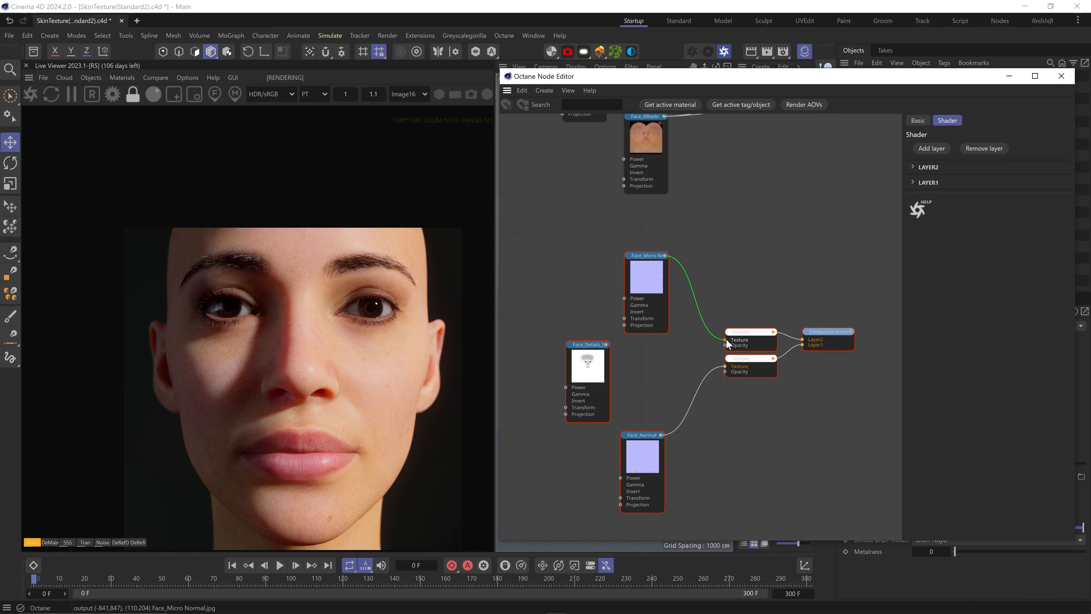
left_click_drag(726, 339, 726, 340)
middle_click_drag(791, 245, 674, 347)
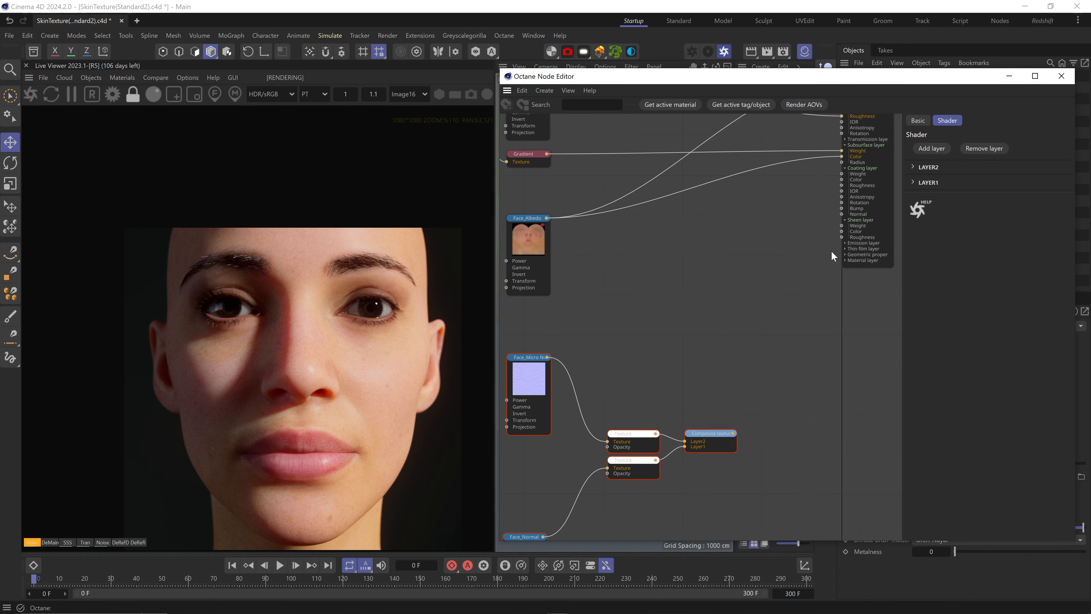
left_click(846, 255)
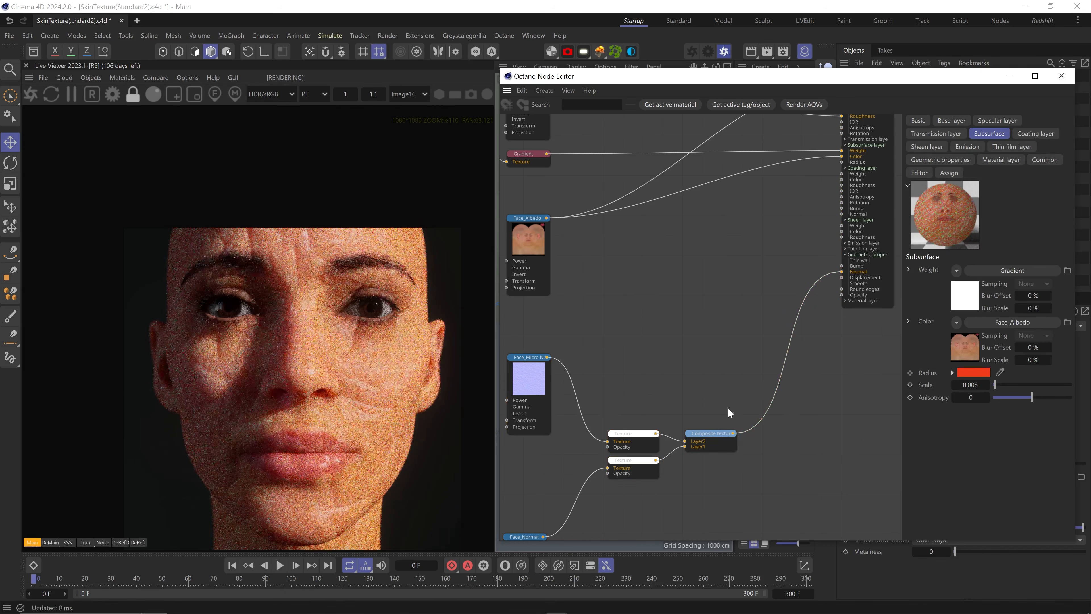
middle_click_drag(664, 368, 724, 282)
Break the upper layer's Layer2 wire and set a Live Viewer render region around the eye corner
double_click(734, 351)
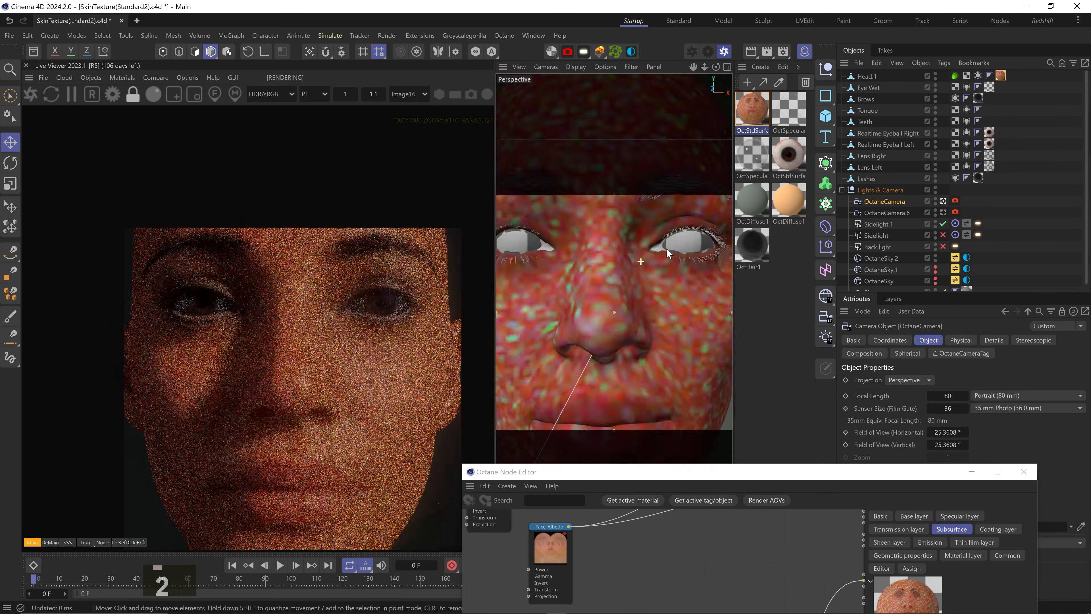
left_click_drag(668, 253, 644, 275)
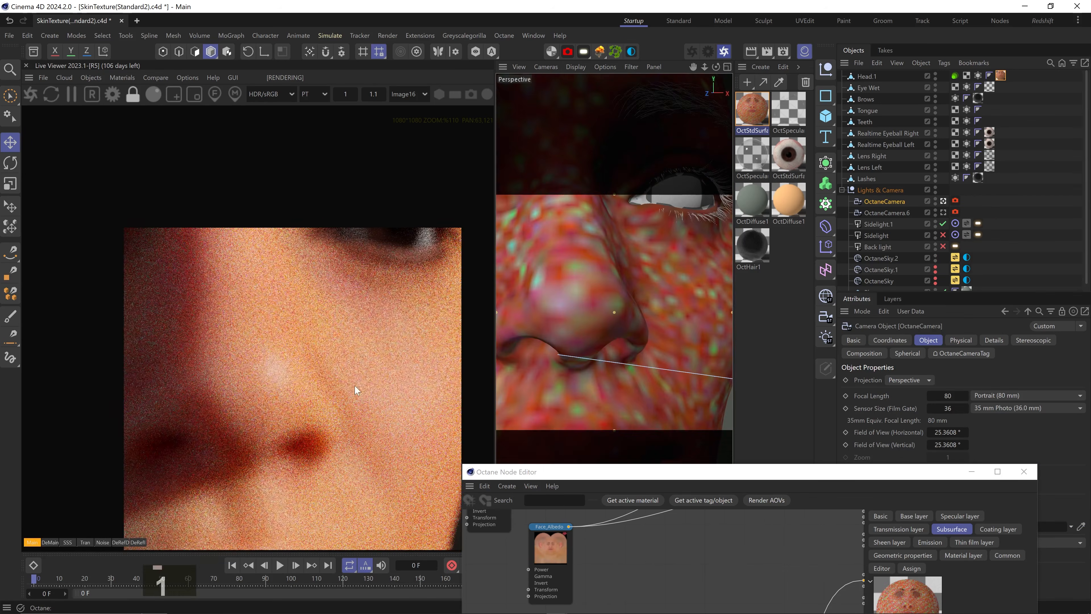
left_click_drag(598, 245, 614, 310)
left_click(214, 94)
scroll(340, 373, "up", 4)
scroll(339, 370, "up", 4)
middle_click_drag(339, 371, 275, 411)
left_click(194, 94)
left_click_drag(204, 218, 382, 475)
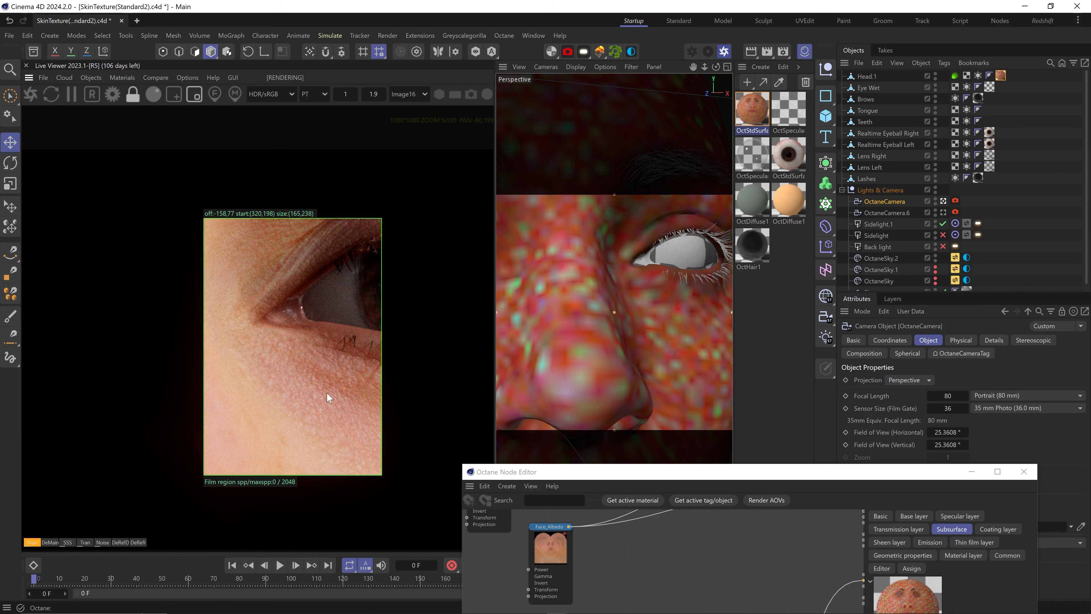
Reconnect the upper texture layer's output into the composite's Layer2
left_click_drag(619, 477, 613, 188)
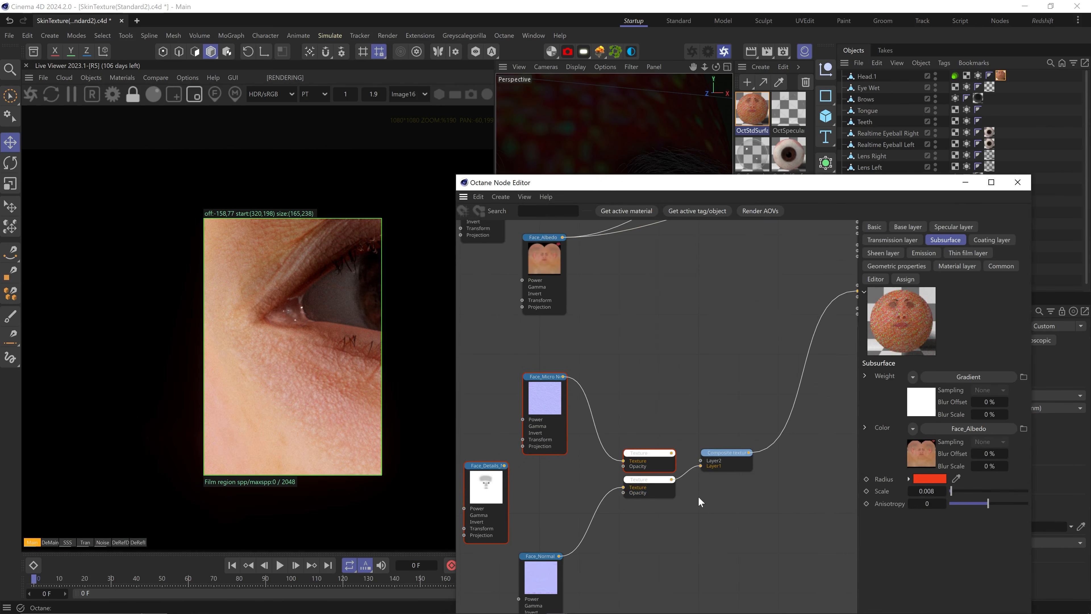
middle_click_drag(698, 496, 672, 448)
left_click_drag(663, 419, 691, 427)
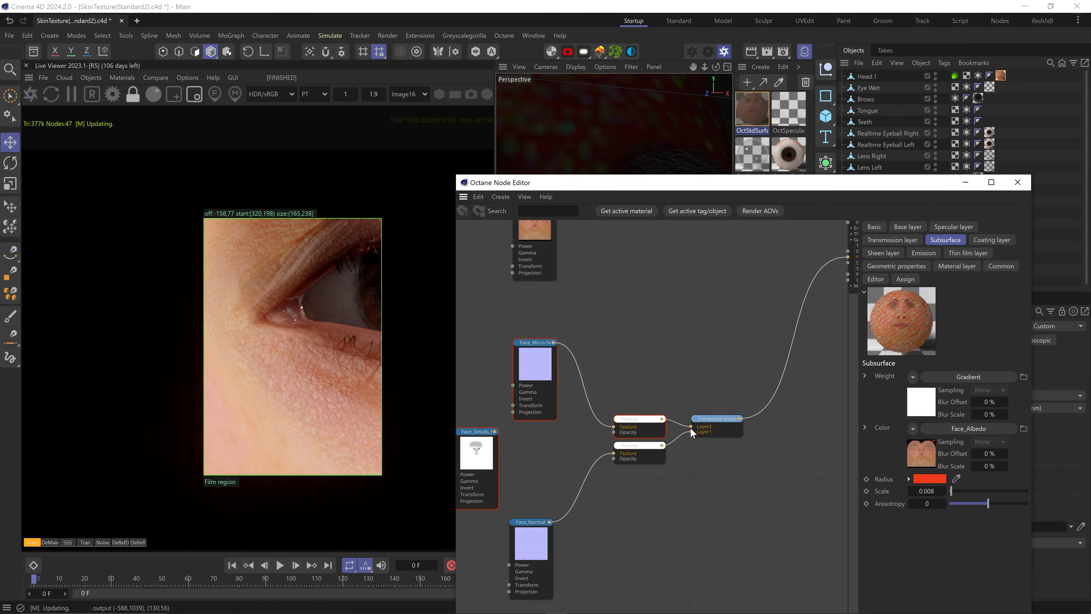
Add a UV Transform to Face_Micro Normal, shrink its scale to 0.036486, and solo the texture
middle_click_drag(554, 415, 605, 414)
left_click(593, 373)
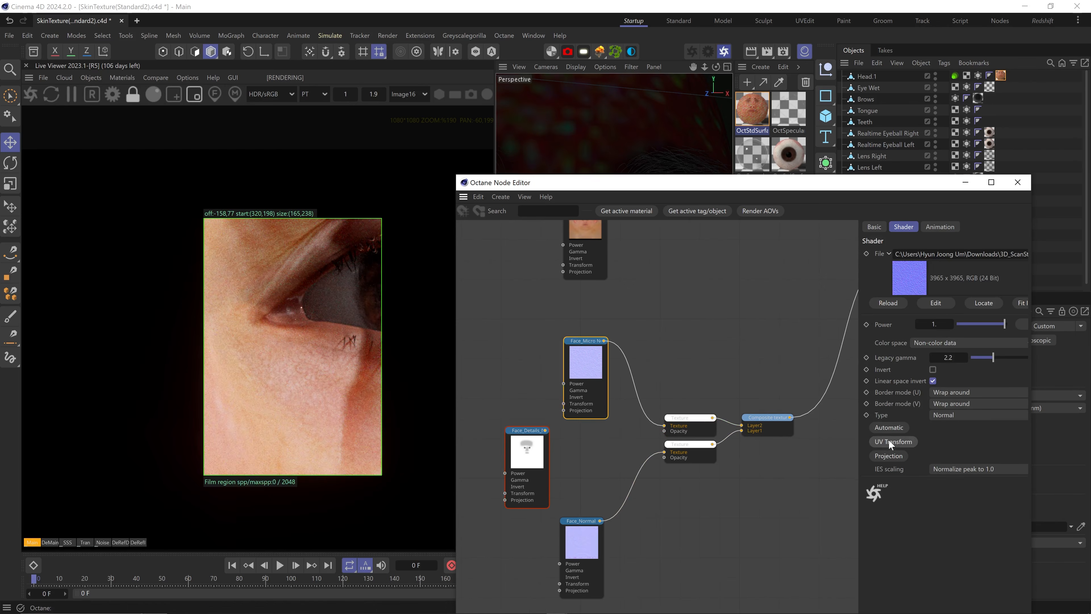
left_click(889, 442)
left_click_drag(520, 409, 518, 400)
left_click_drag(1002, 363, 972, 366)
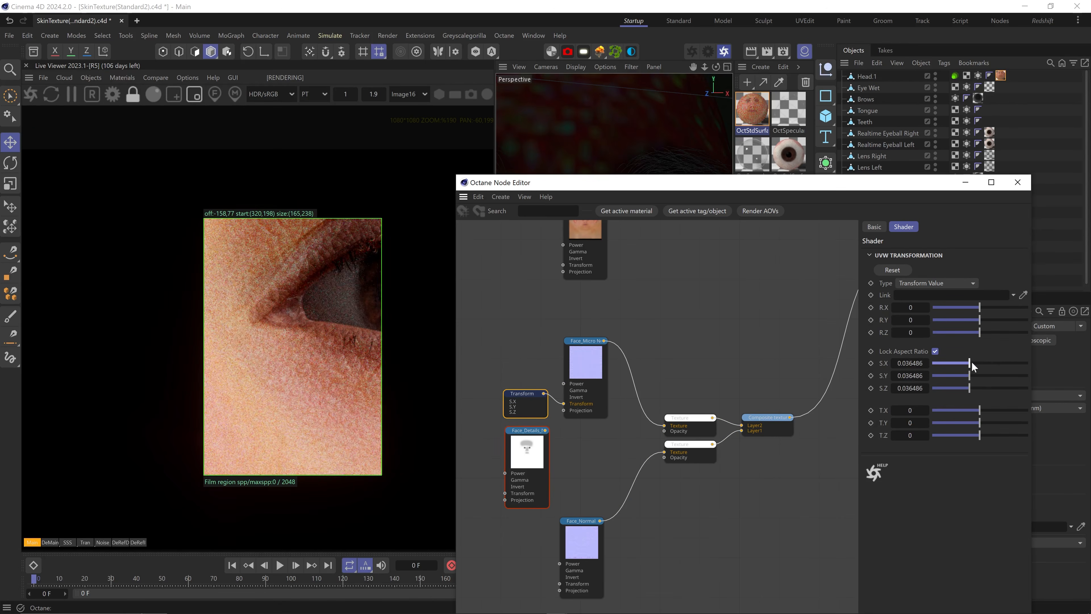
right_click(586, 374)
left_click(617, 384)
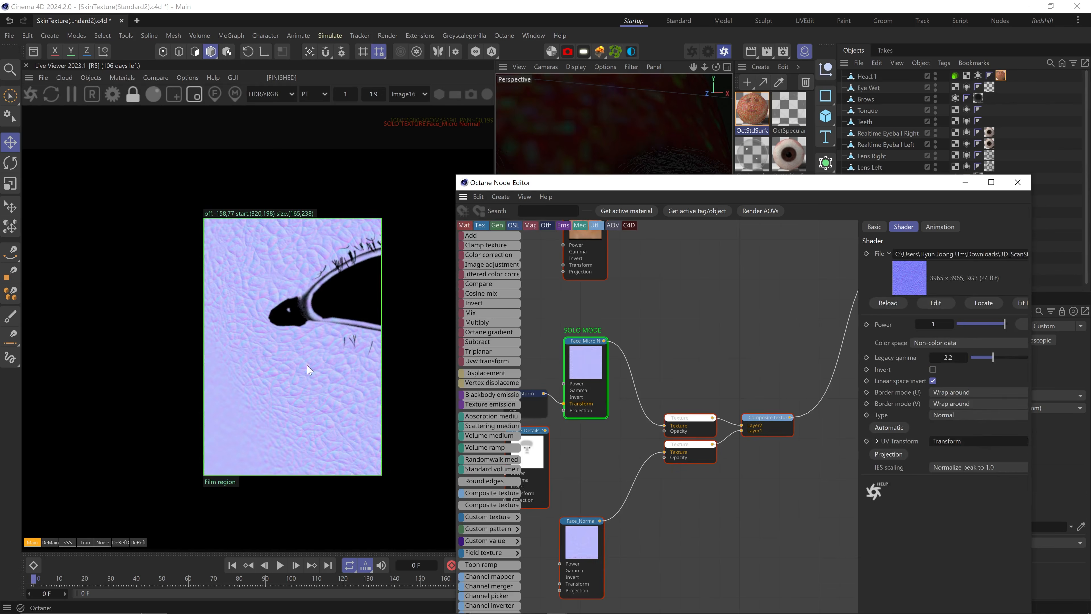
Turn off the render region and reduce the Transform's scale to 0.01611
left_click_drag(610, 188, 635, 295)
left_click(194, 91)
scroll(258, 357, "down", 6)
scroll(329, 464, "up", 3)
middle_click_drag(338, 512, 337, 375)
middle_click_drag(572, 424, 600, 419)
left_click(579, 498)
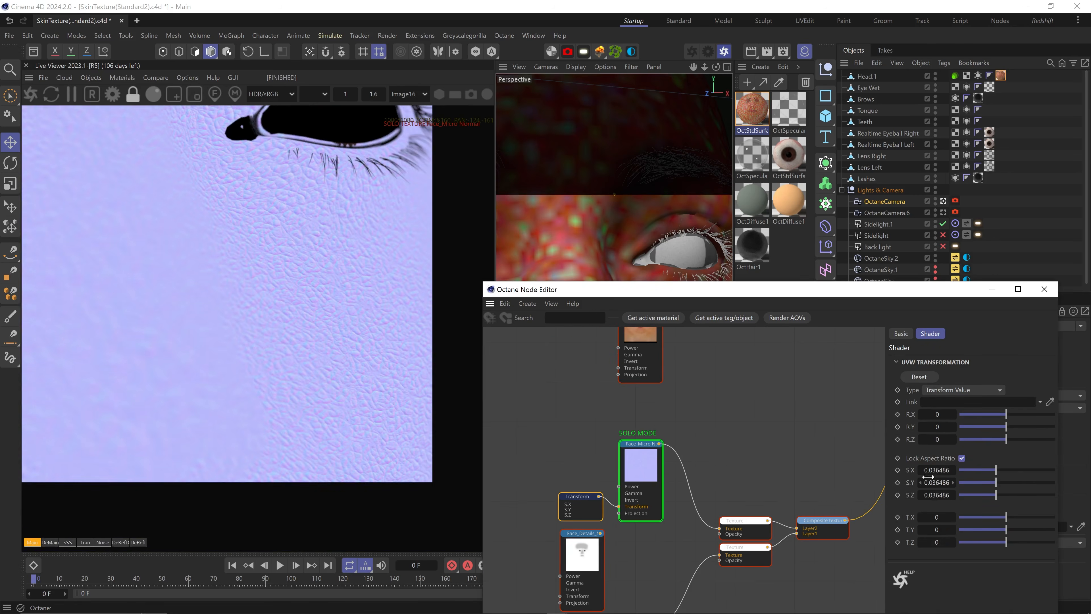
left_click_drag(931, 471, 988, 469)
Switch to the OctaneCamera view and frame the cheek skin to inspect the fine tiling
mouse_move(492, 346)
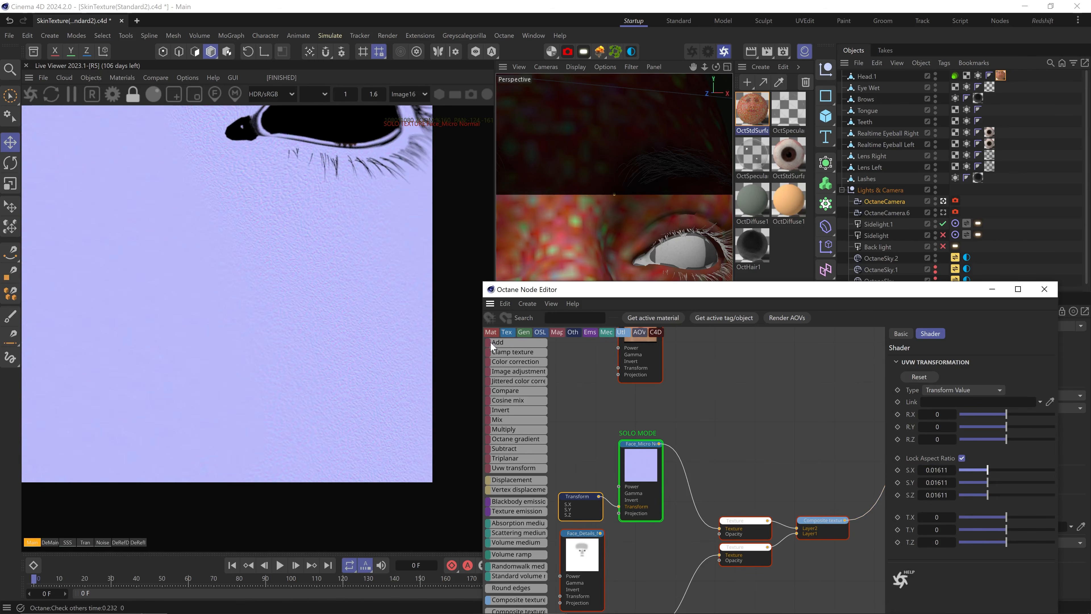
left_click(944, 201)
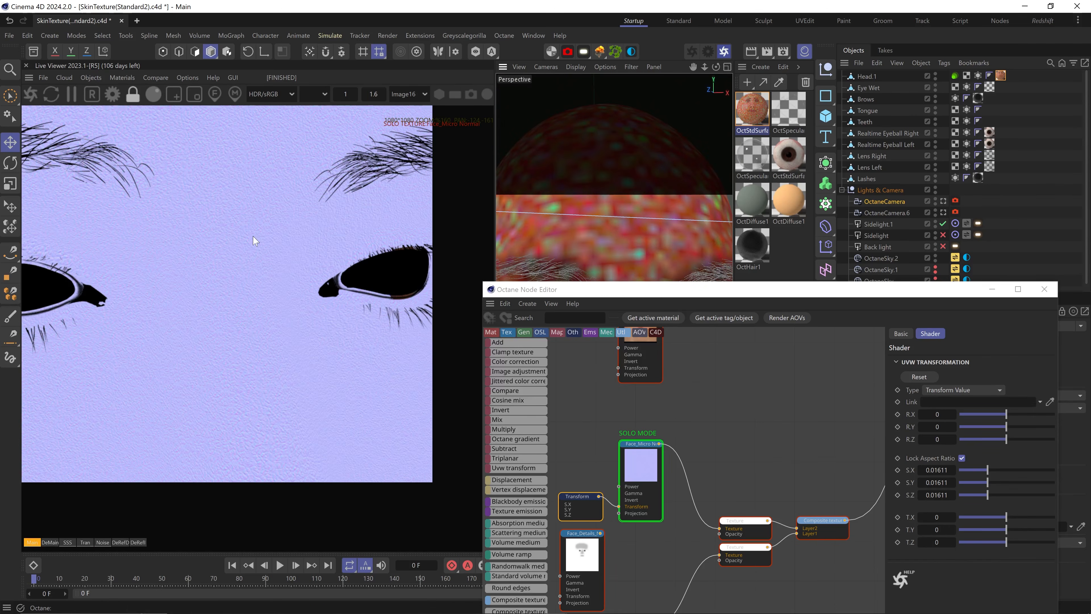
key("3")
left_click_drag(617, 212, 666, 217)
key("2")
left_click_drag(666, 217, 659, 147)
key("1")
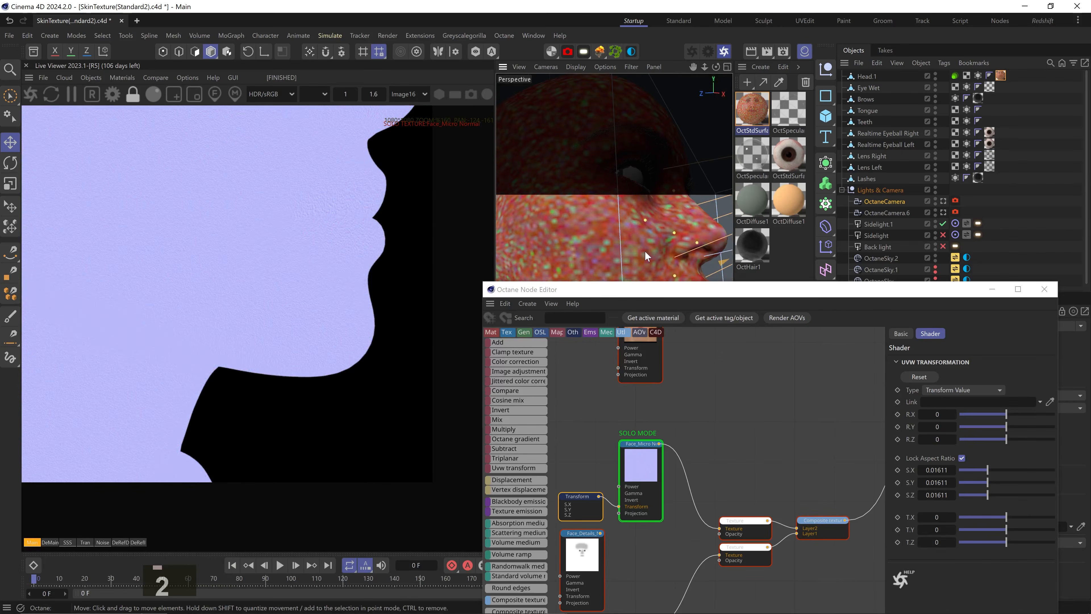
left_click_drag(645, 250, 647, 246)
middle_click_drag(828, 530, 772, 451)
Solo the composite texture and set the upper texture layer's blend mode to Reoriented normal
right_click(768, 450)
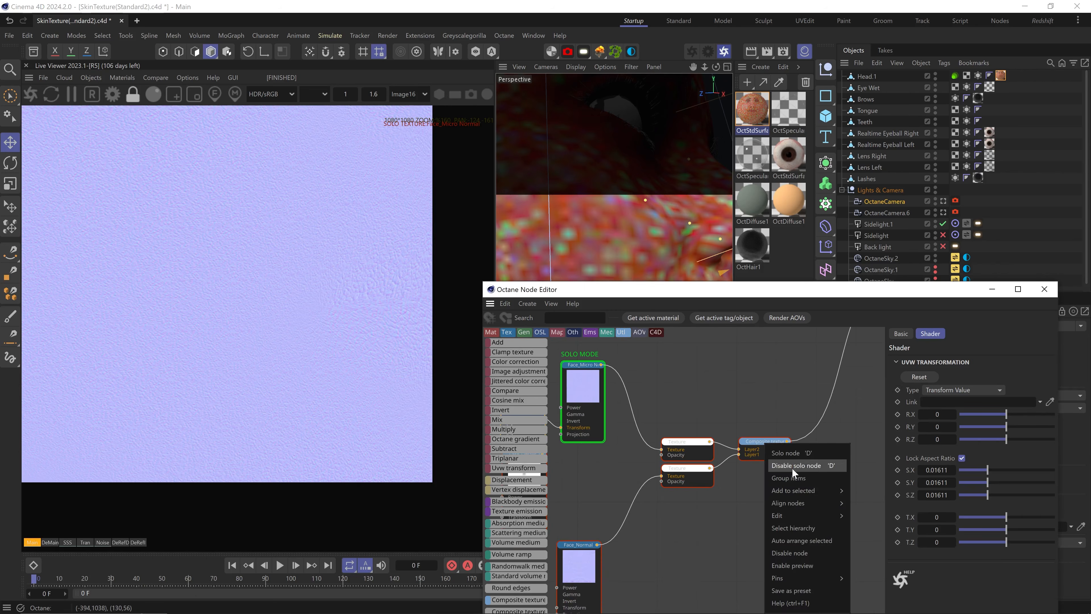
left_click(794, 467)
left_click(689, 451)
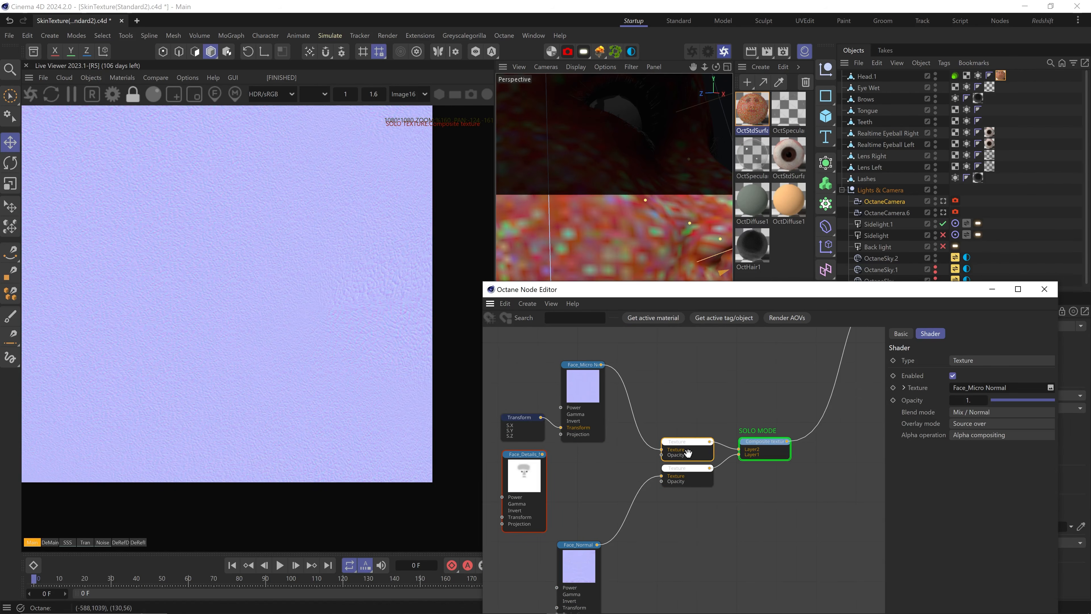
left_click(952, 411)
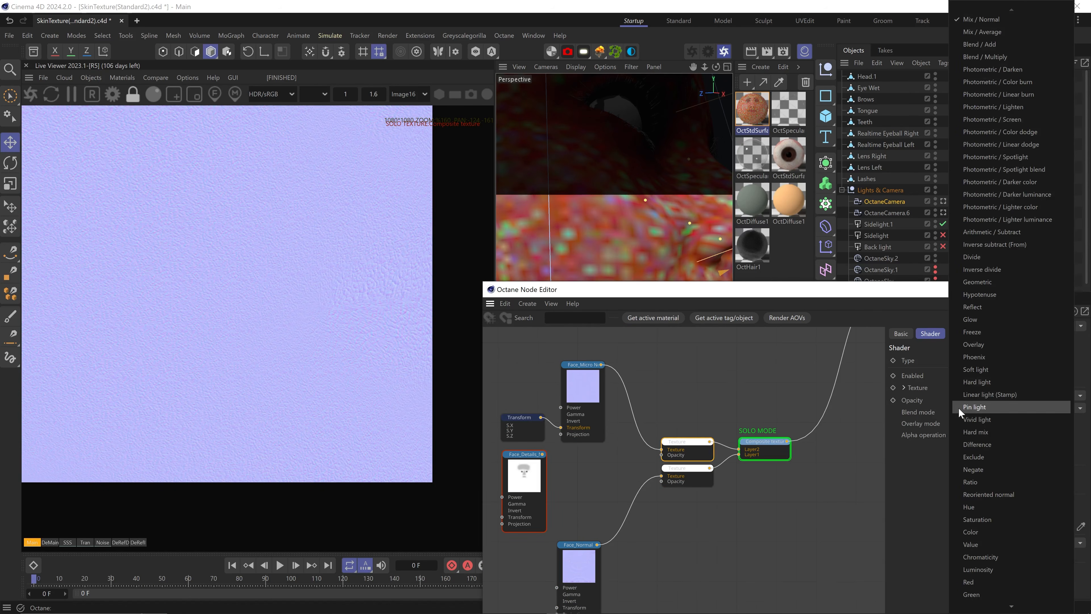
left_click(989, 494)
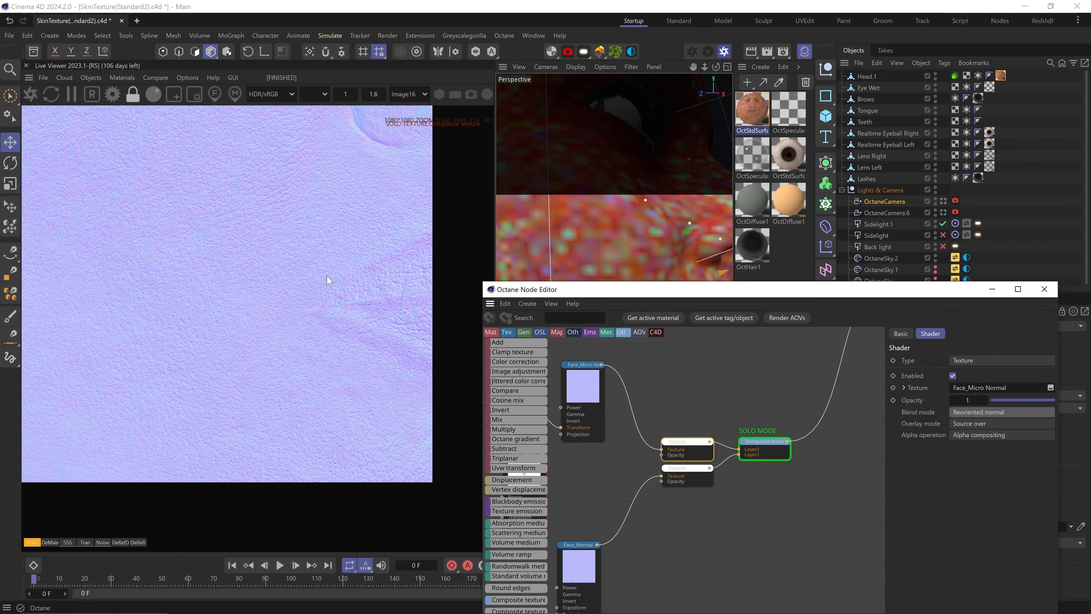
Disconnect and reconnect the upper texture's Layer2 wire
scroll(231, 224, "up", 2)
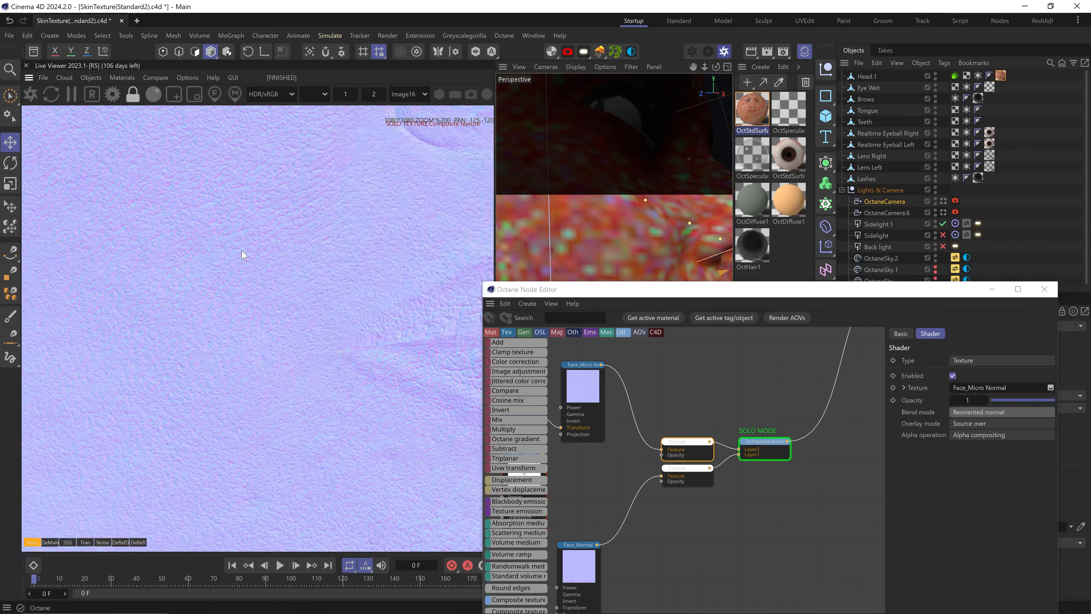
middle_click_drag(687, 451, 726, 467)
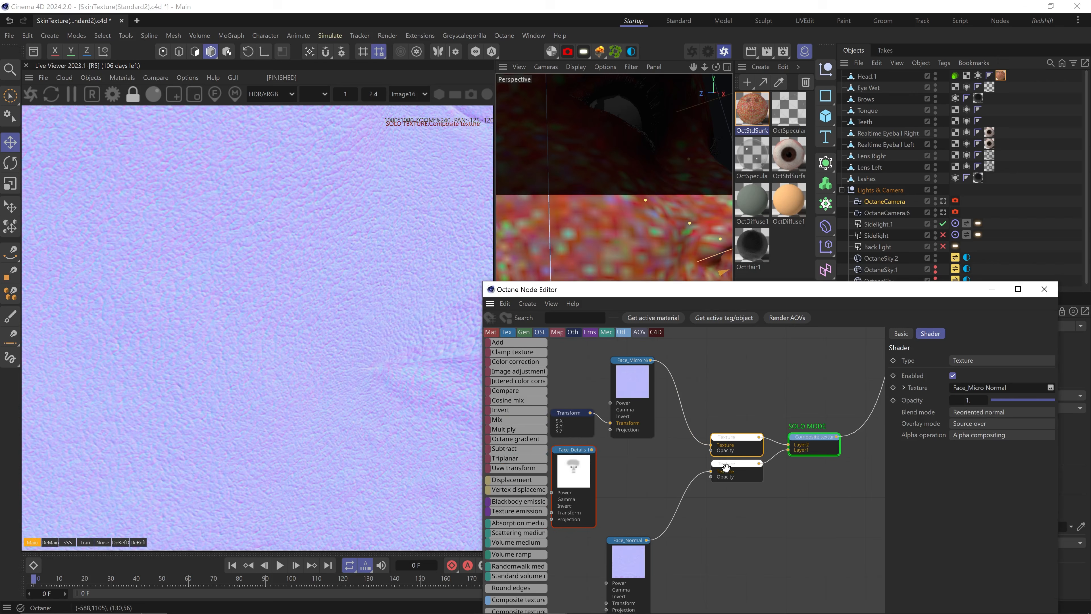
double_click(777, 441)
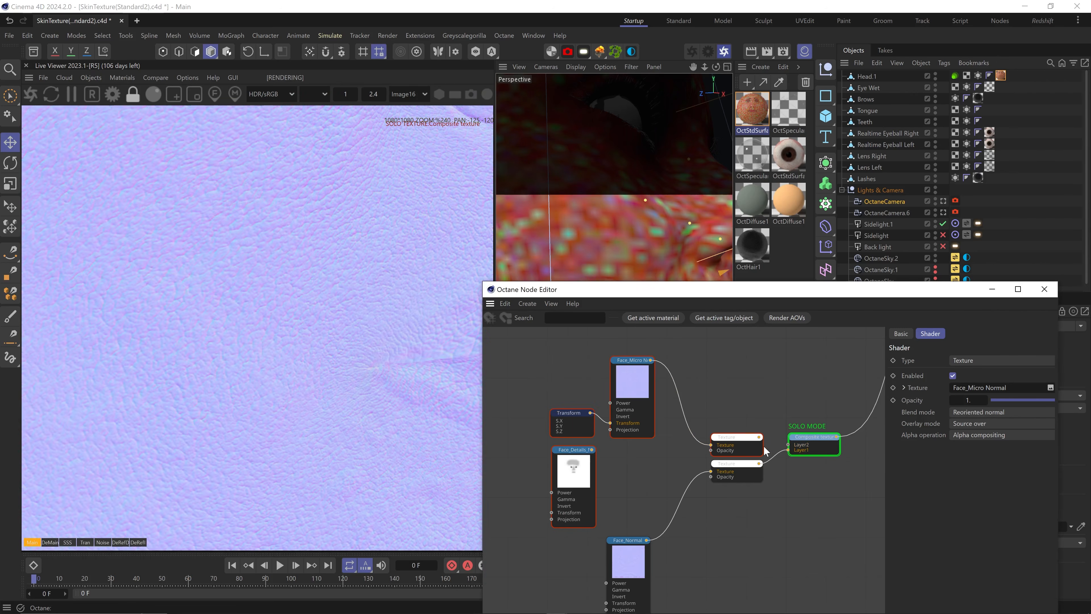
left_click_drag(790, 447, 790, 447)
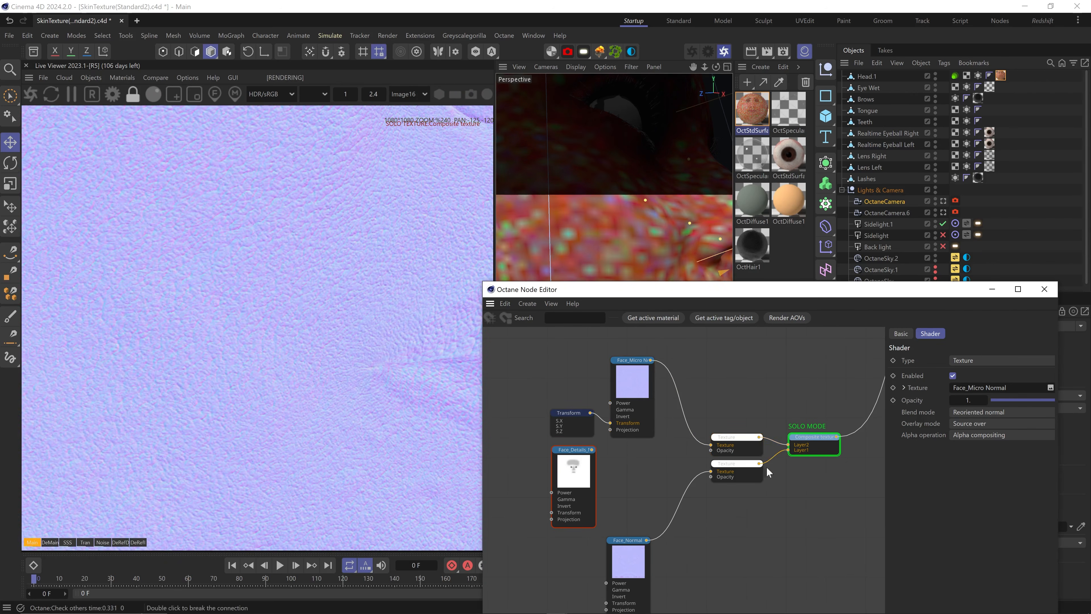
Set the Transform node's uniform scale to 0.012
middle_click_drag(656, 497, 704, 492)
left_click(623, 416)
type("0.012")
key("Return")
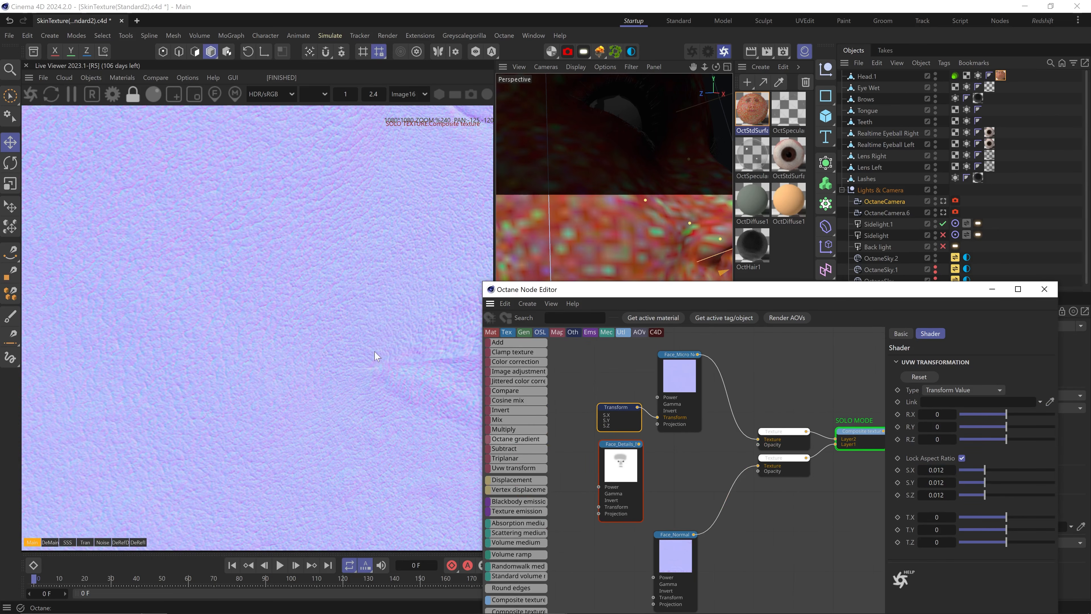
Frame the lips, then wire Face_Details into the upper texture layer's Opacity
middle_click_drag(375, 356, 249, 355)
key("1")
mouse_move(650, 242)
left_mouse_down()
mouse_move(621, 226)
mouse_move(632, 232)
left_mouse_up()
key("3")
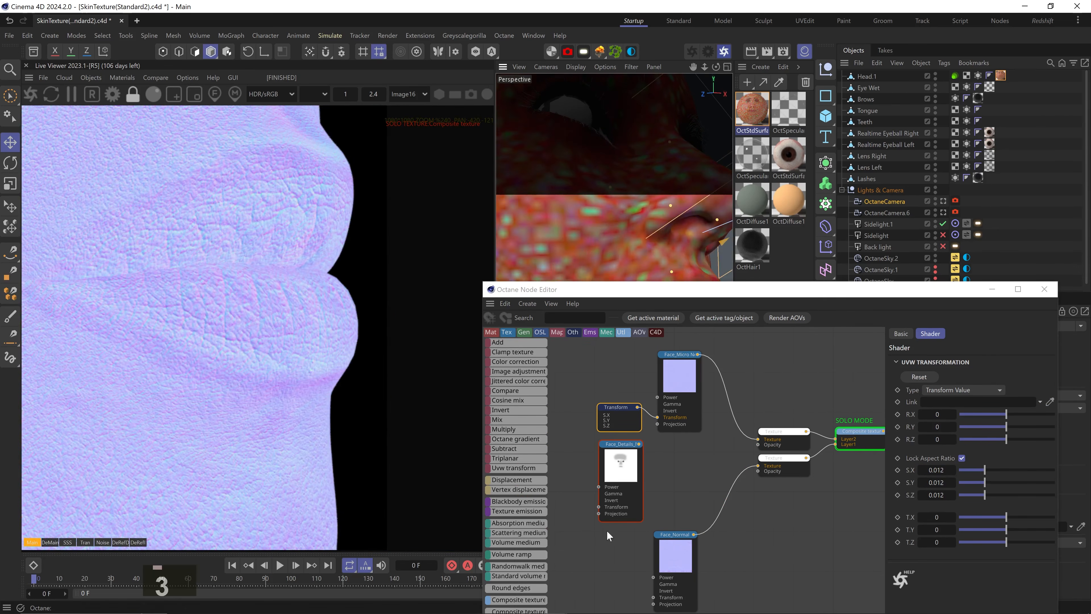
left_click_drag(641, 447, 759, 446)
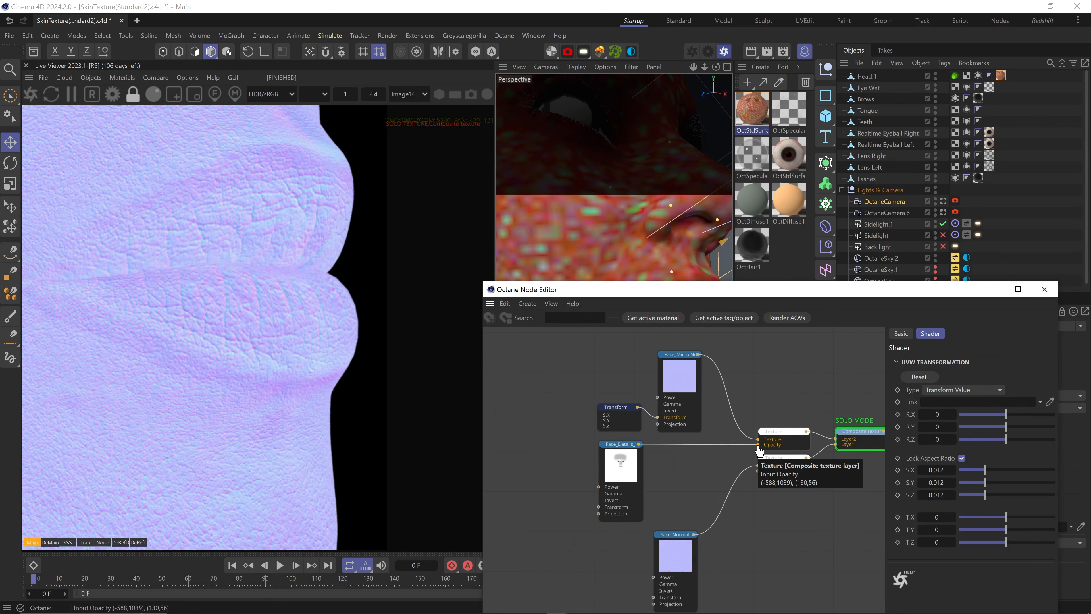
Solo-check the Face_Details mask, then the composite texture with the camera back on the eye
left_click_drag(624, 462, 683, 462)
right_click(683, 460)
left_click(705, 452)
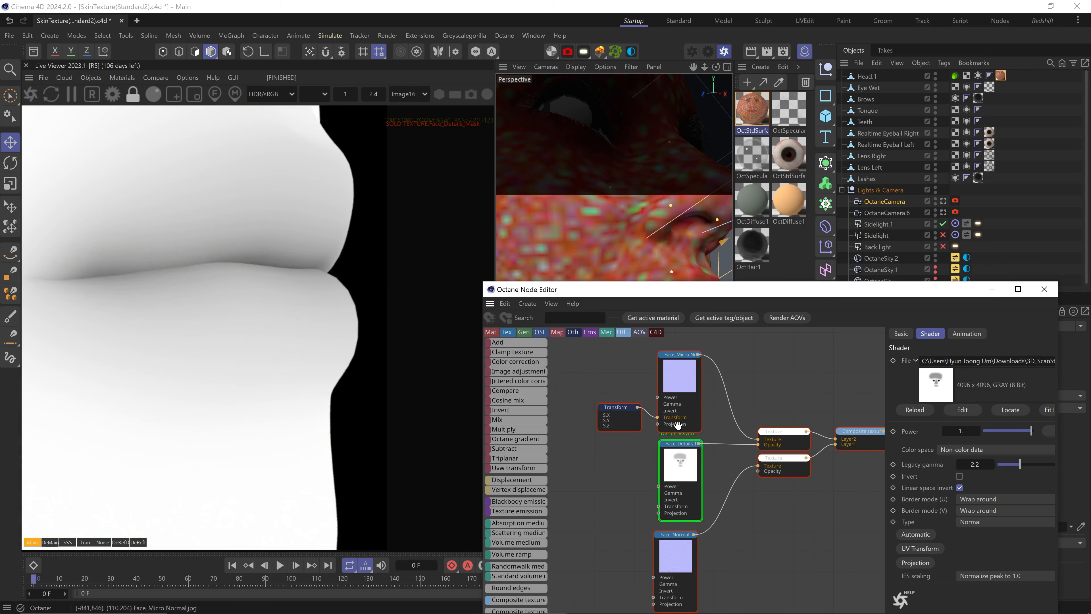
left_click_drag(641, 214, 704, 368)
right_click(854, 444)
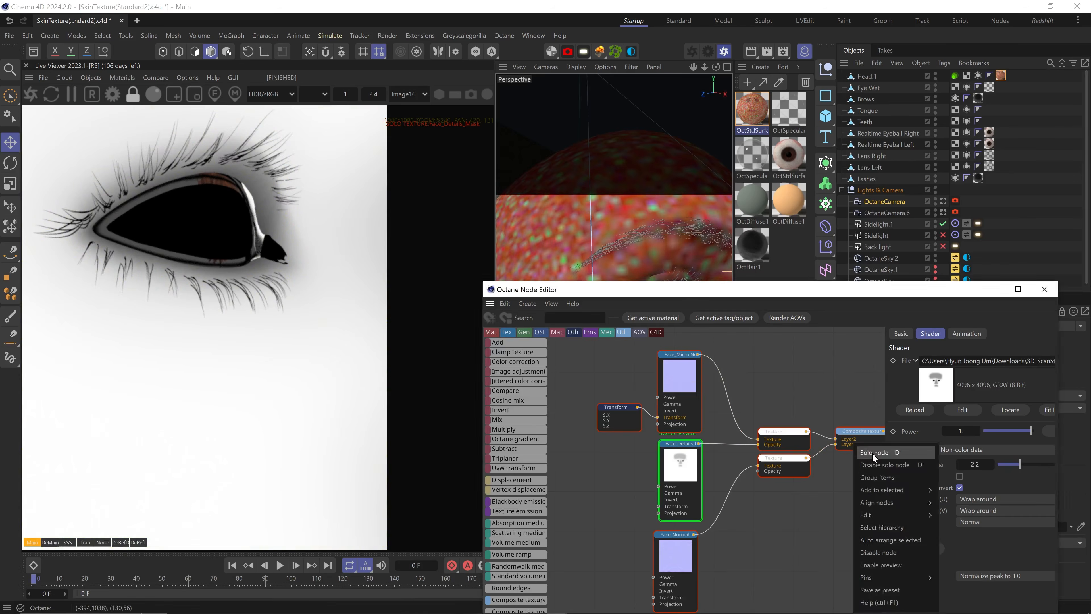
left_click(874, 454)
Save the scene with Ctrl+S
scroll(342, 185, "up", 3)
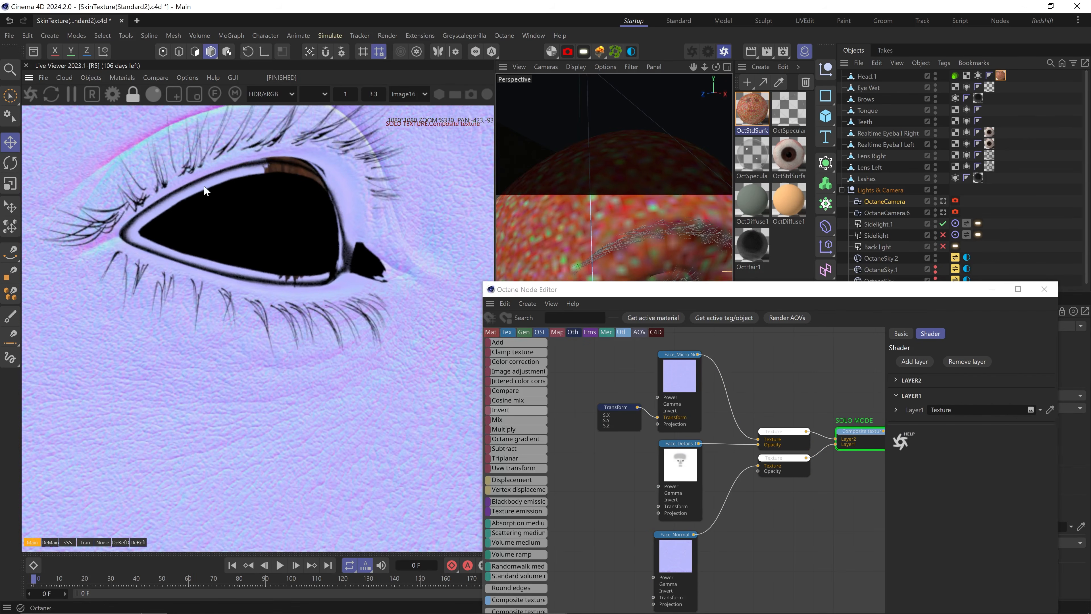
key("ctrl+s")
scroll(721, 525, "down", 3)
scroll(801, 469, "up", 2)
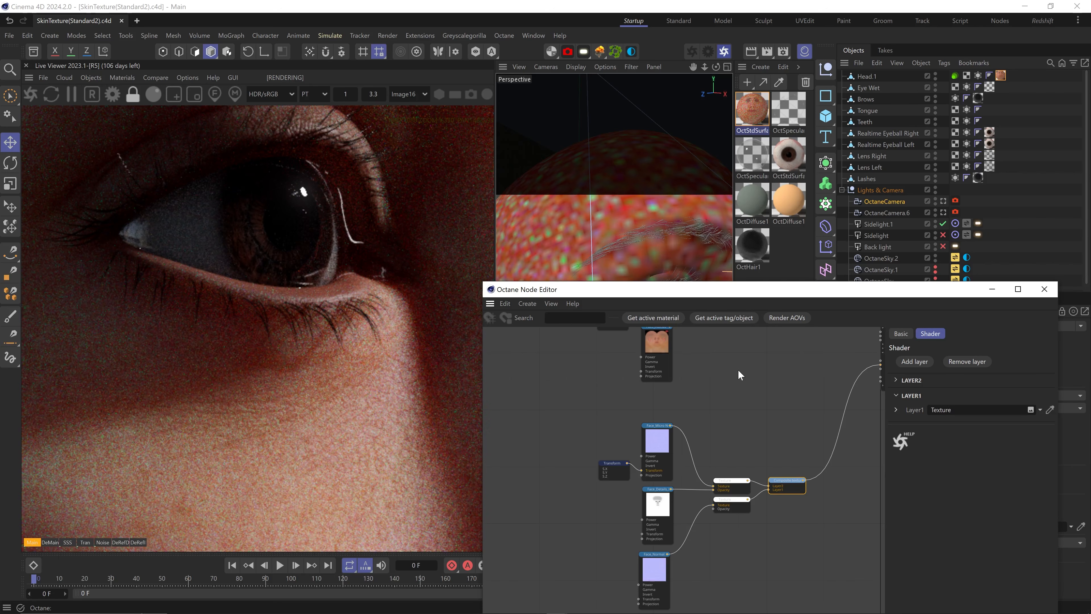
Return to the OctaneCamera view and bring Face_Albedo into view in the node editor
scroll(255, 402, "down", 6)
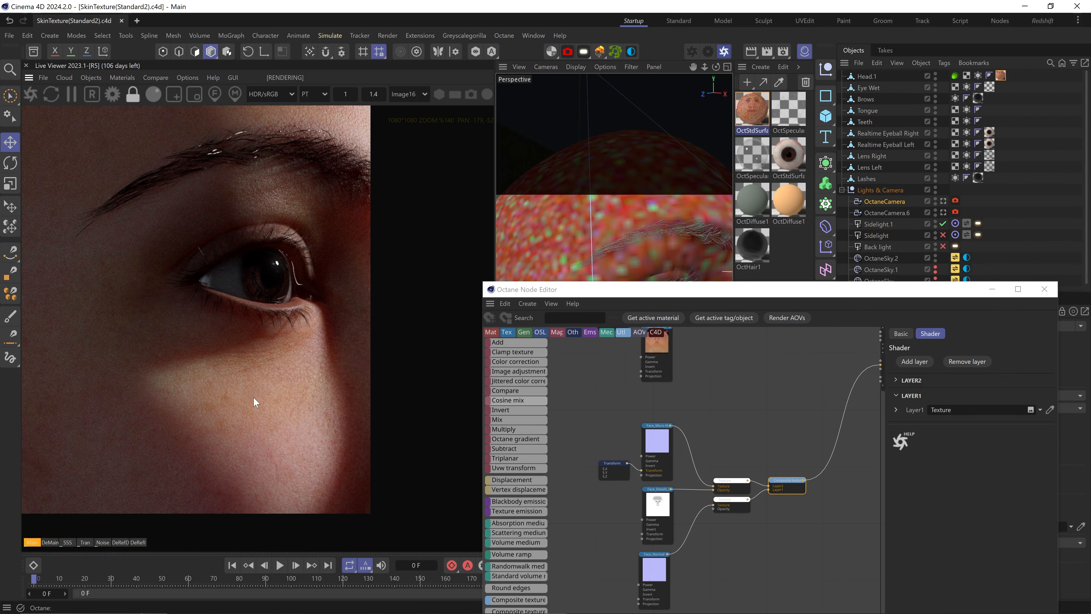
left_click(943, 210)
left_click(943, 202)
middle_click_drag(714, 368, 702, 485)
left_click_drag(652, 461, 595, 489)
scroll(516, 543, "down", 3)
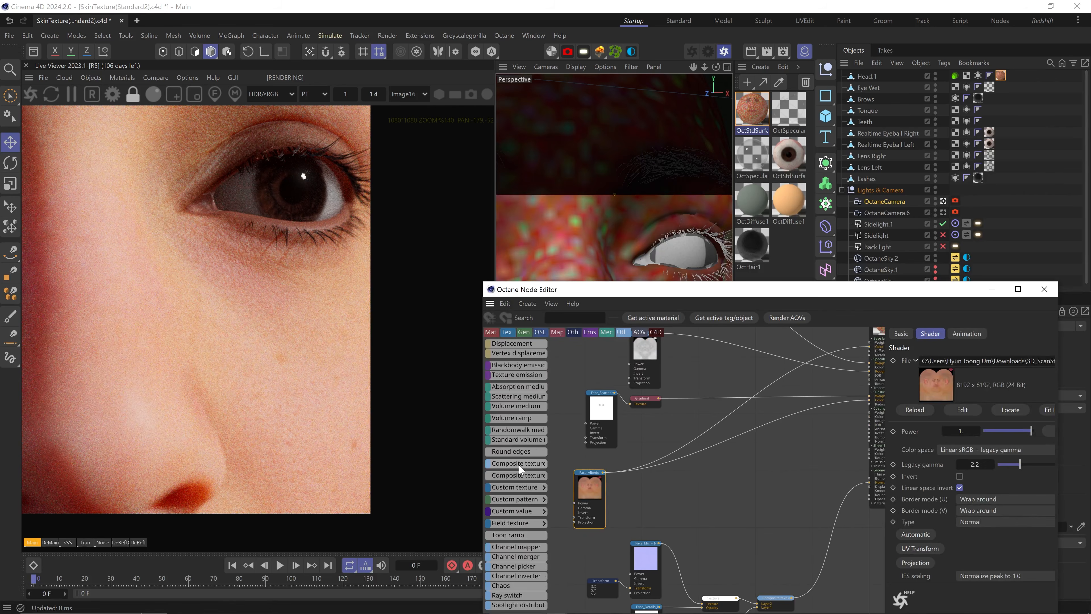
Add a composite texture with three texture layers, move Face_Albedo left, and search for 'correct'
left_click_drag(520, 469, 688, 481)
left_click(906, 365)
left_click(920, 392)
left_click(912, 365)
left_click(923, 393)
left_click(918, 364)
left_click(942, 439)
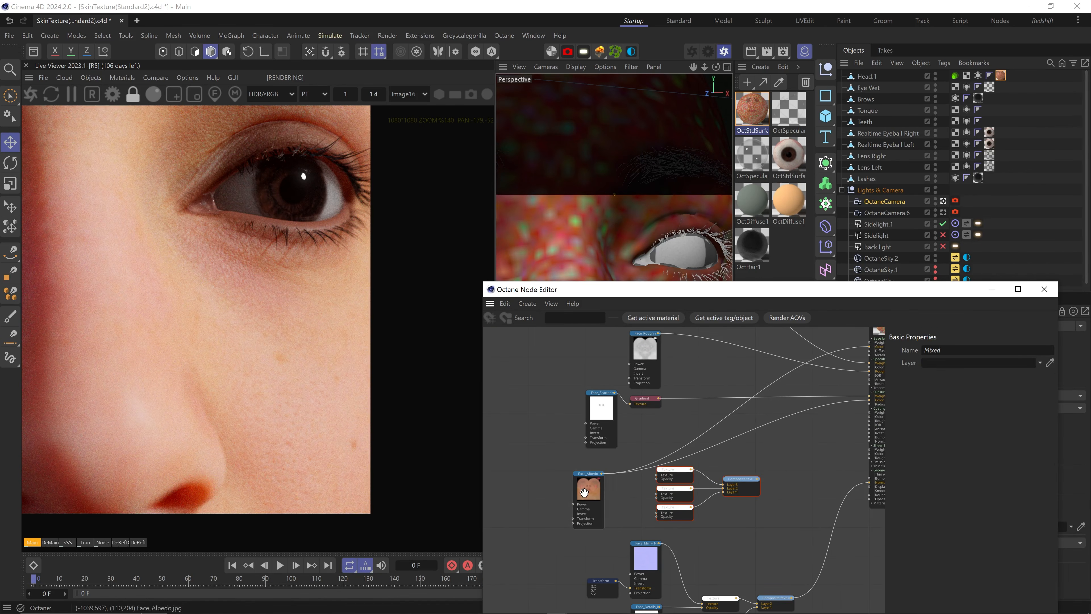
left_click_drag(591, 472, 556, 478)
key("space")
Add a Color Correction node fed by Face_Albedo and wire it into the third Texture layer
type("CORRECT")
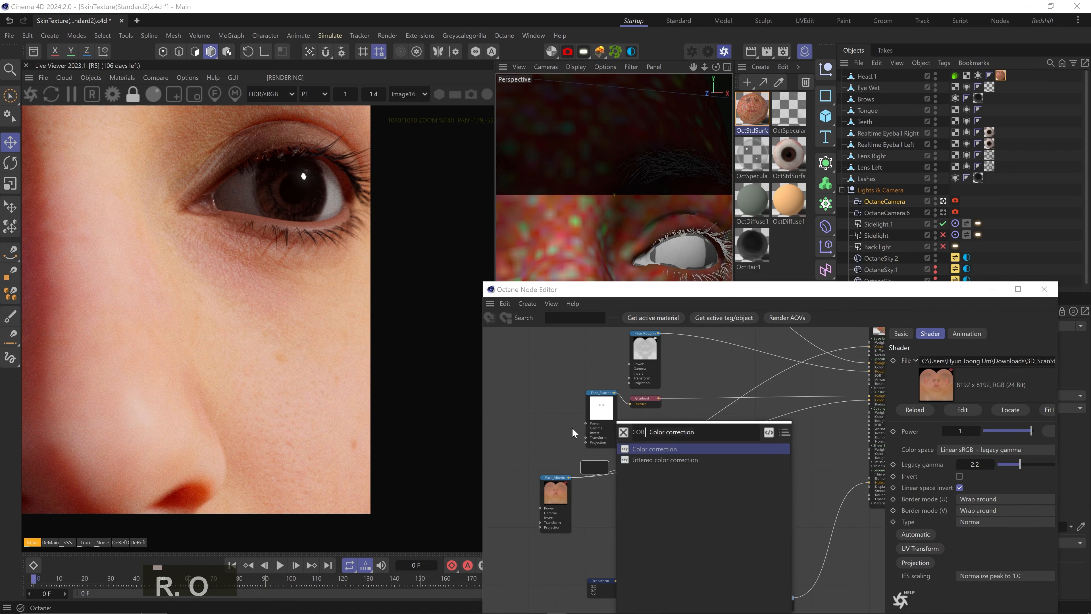
left_click(681, 449)
scroll(597, 513, "up", 5)
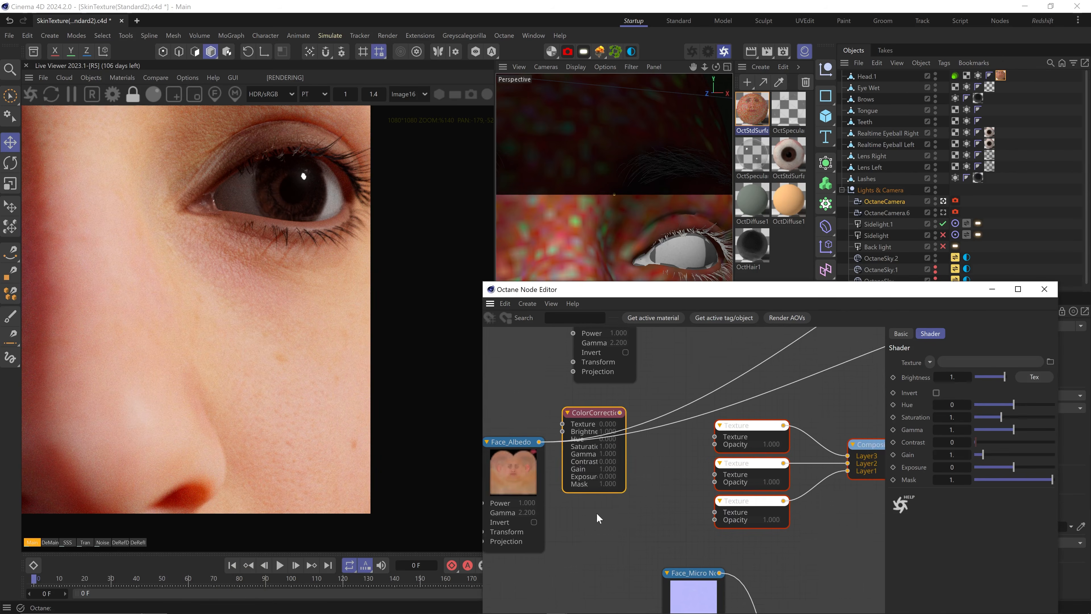
left_click_drag(559, 451, 634, 427)
middle_click_drag(664, 408, 563, 508)
scroll(563, 509, "down", 5)
left_click_drag(608, 533, 606, 574)
left_click_drag(544, 515, 548, 555)
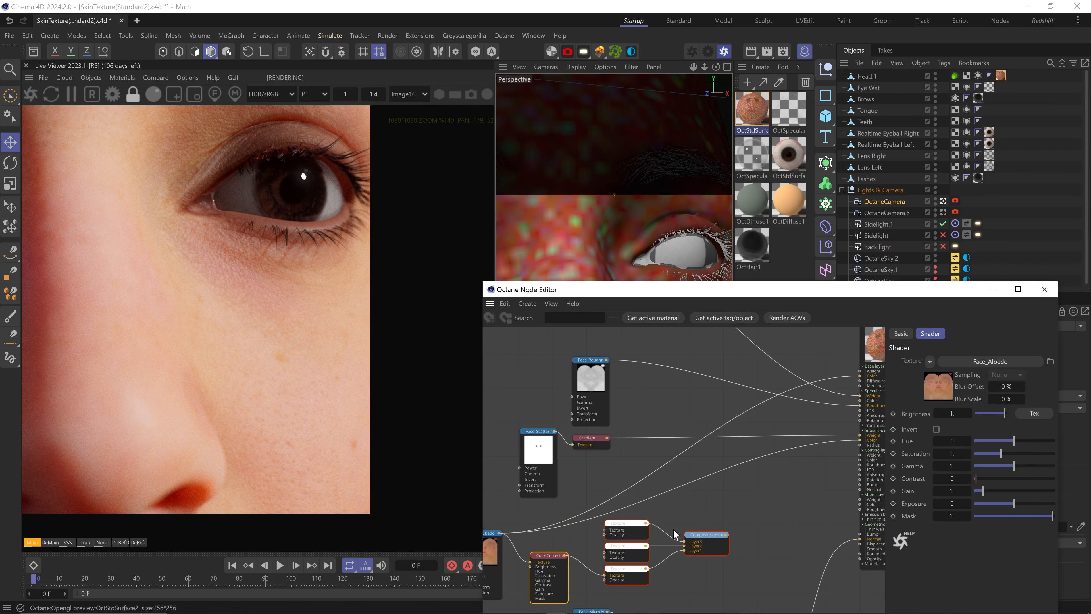
Connect the Composite texture to Subsurface Color and save the scene
left_click_drag(835, 448, 860, 440)
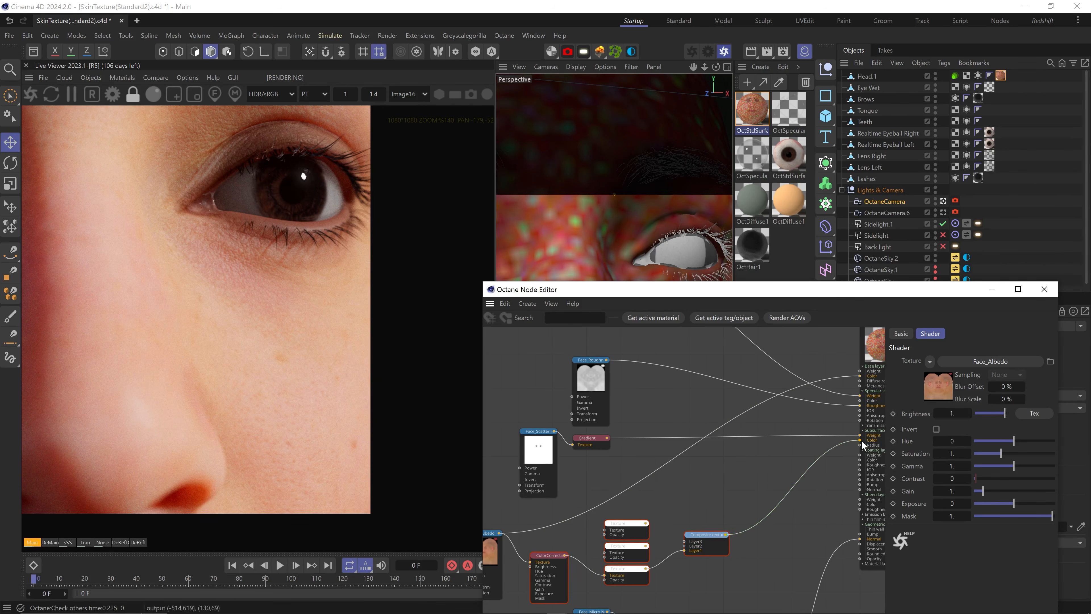
left_click_drag(726, 534, 842, 388)
middle_click_drag(599, 567, 711, 488)
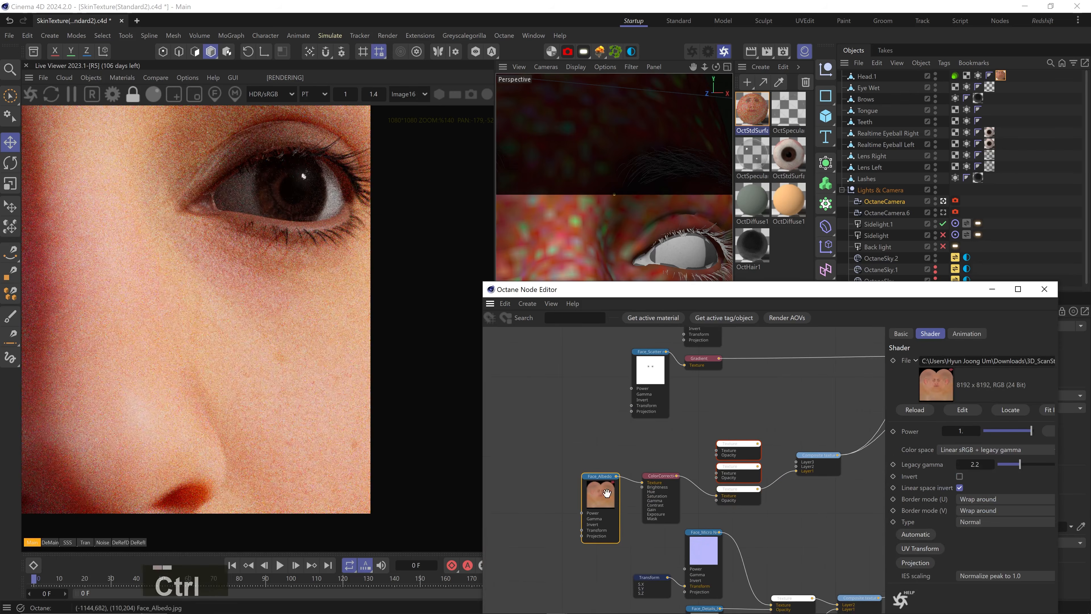
key("ctrl+s")
Solo ColorCorrection in the render and set its contrast to 0.331991
right_click(664, 480)
left_click(684, 486)
left_click(952, 479)
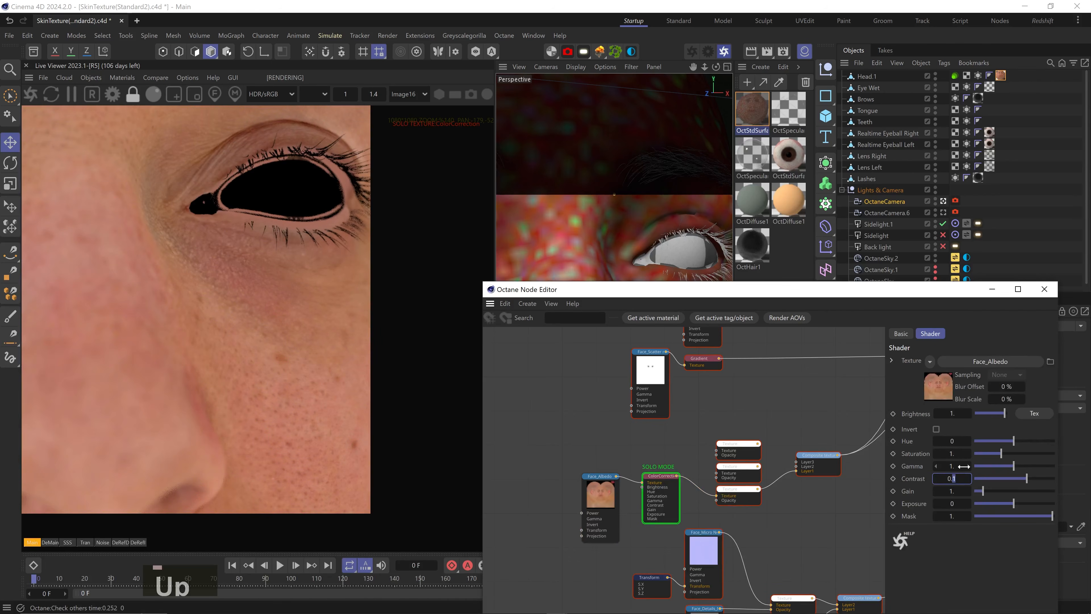
key("Up")
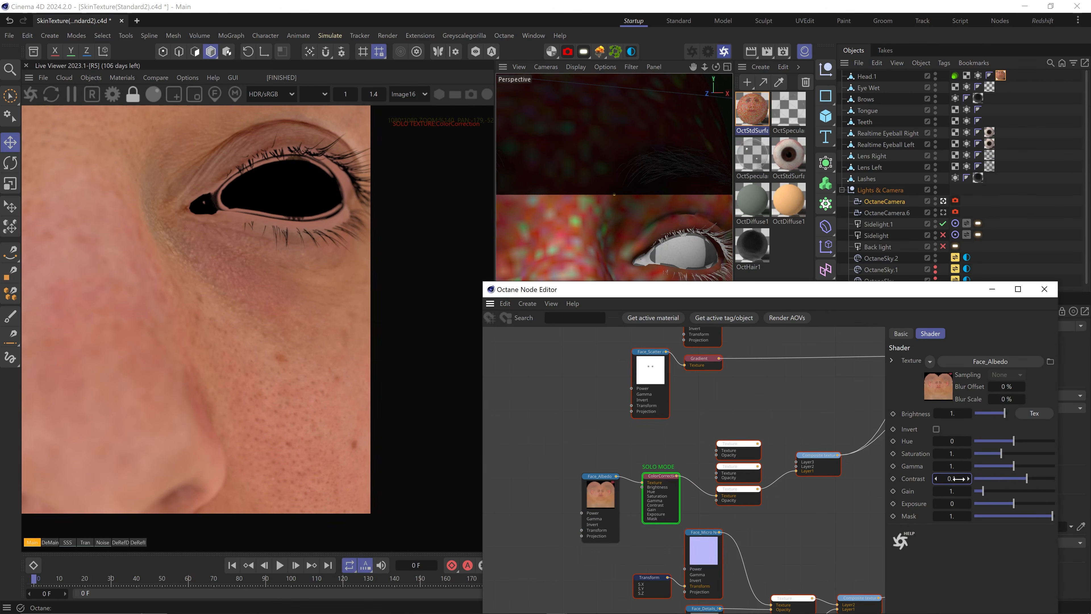
double_click(958, 479)
type(".05")
key("Return")
left_click_drag(1025, 478, 889, 476)
key("ctrl+z")
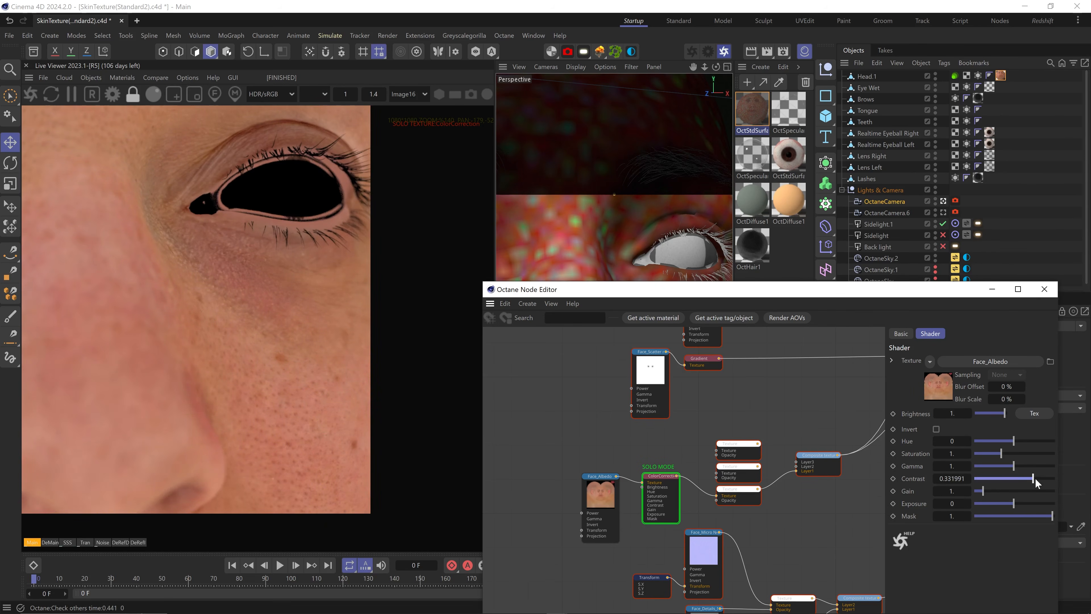
Set the ColorCorrection saturation to 1.1
left_click(954, 453)
key("Up")
key("Up")
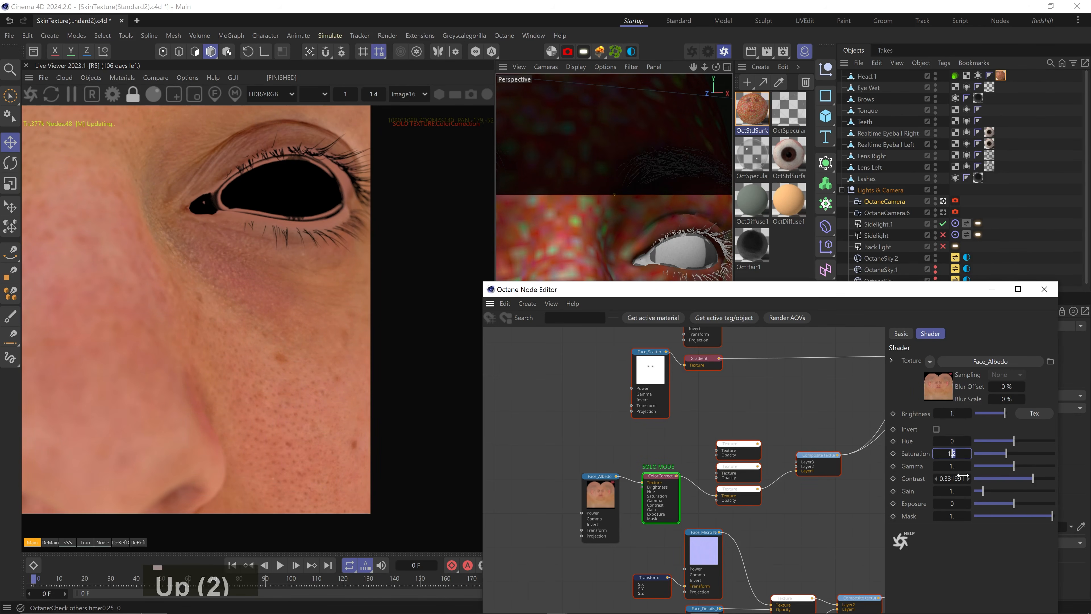
key("Down")
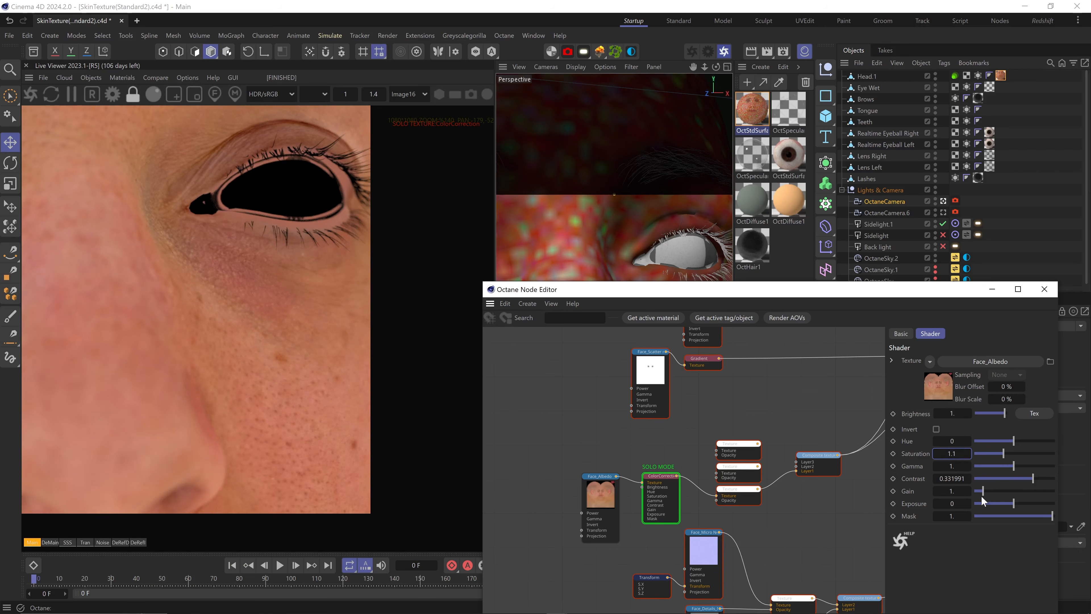
Rearrange the ColorCorrection, albedo and Face_Specular nodes in the graph, then save
scroll(647, 493, "down", 4)
middle_click_drag(646, 493, 610, 354)
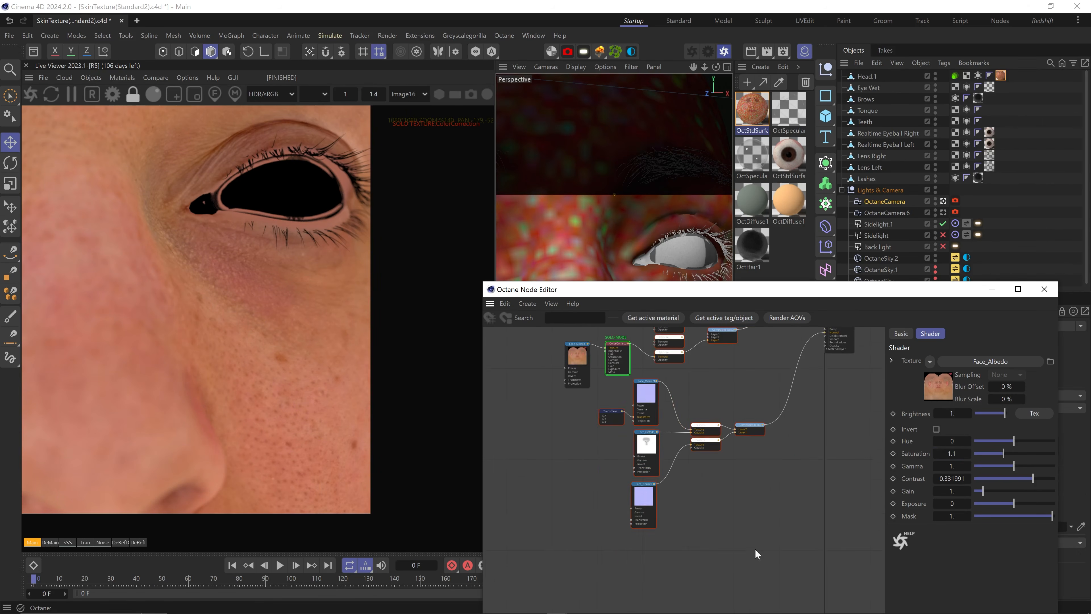
left_click_drag(756, 554, 602, 387)
left_click_drag(646, 397, 620, 447)
middle_click_drag(619, 352, 621, 434)
scroll(622, 434, "up", 6)
left_click_drag(601, 428, 611, 457)
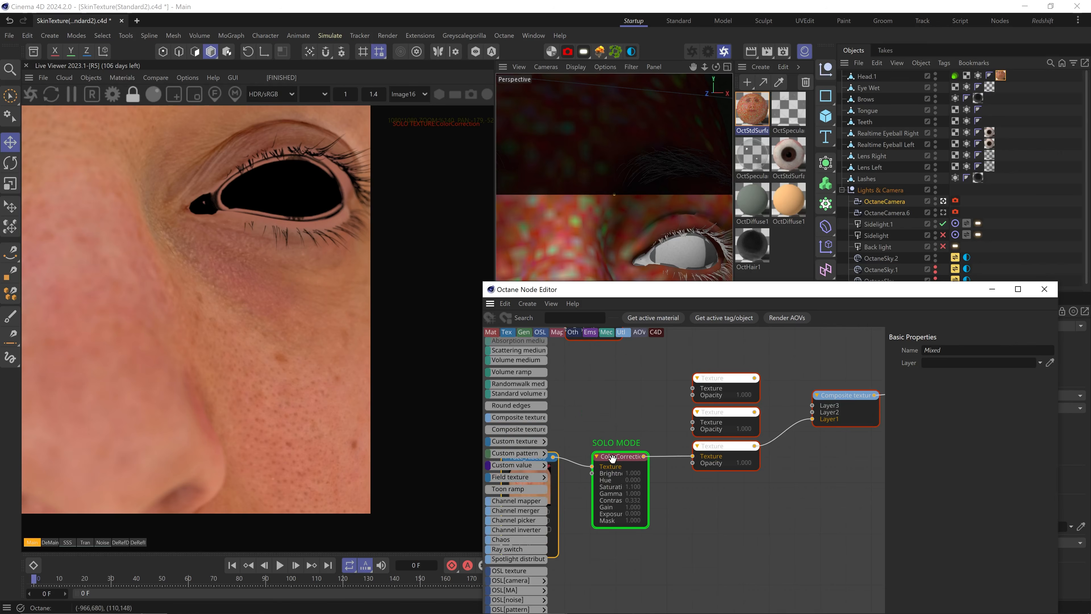
middle_click_drag(677, 347, 674, 451)
middle_click_drag(631, 493, 663, 437)
scroll(663, 438, "down", 4)
middle_click_drag(673, 398, 697, 520)
left_click_drag(711, 346, 579, 362)
key("ctrl+s")
Solo Face_Specular in the render and show its shader settings
right_click(578, 352)
left_click(593, 443)
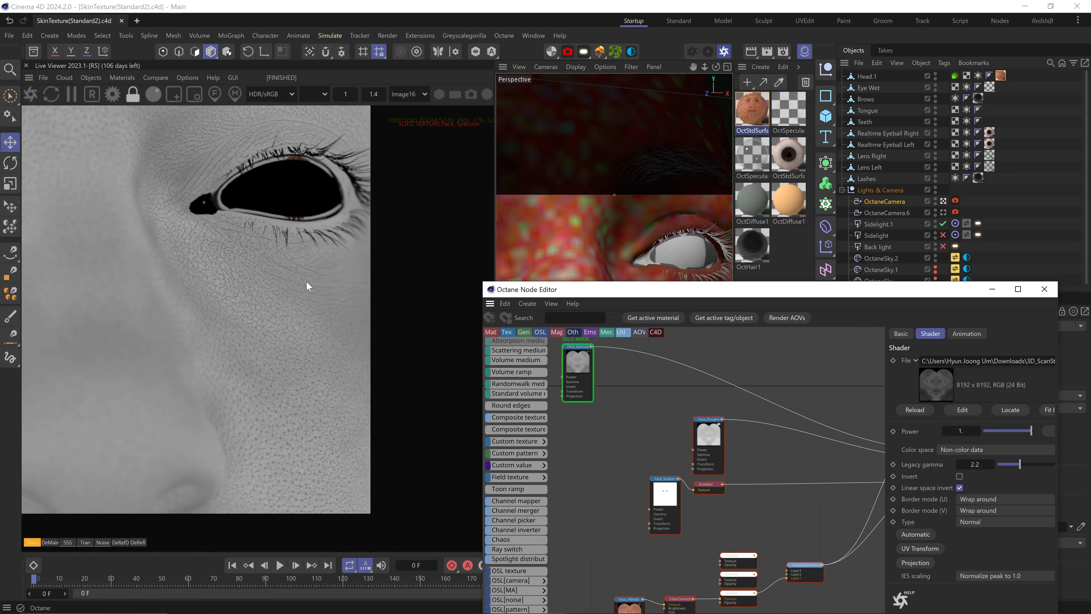
middle_click_drag(624, 471, 630, 473)
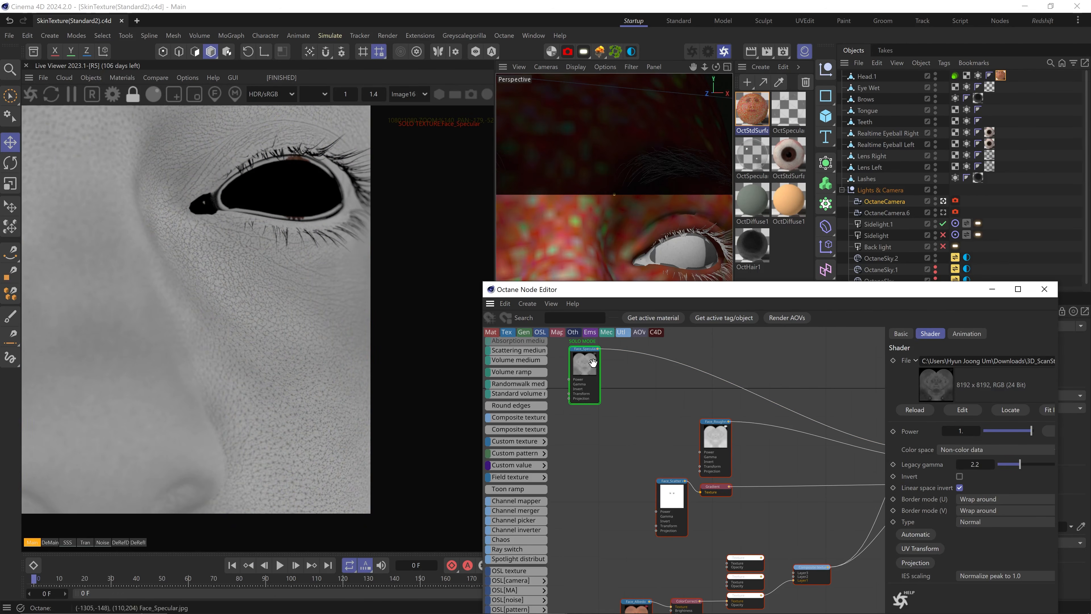
Add a Gradient node fed by Face_Specular and wire it into the middle Texture layer
type("cgradd")
key("BackSpace")
left_click(669, 408)
left_click_drag(598, 349, 612, 425)
left_click_drag(640, 419, 681, 576)
left_click_drag(762, 576, 793, 576)
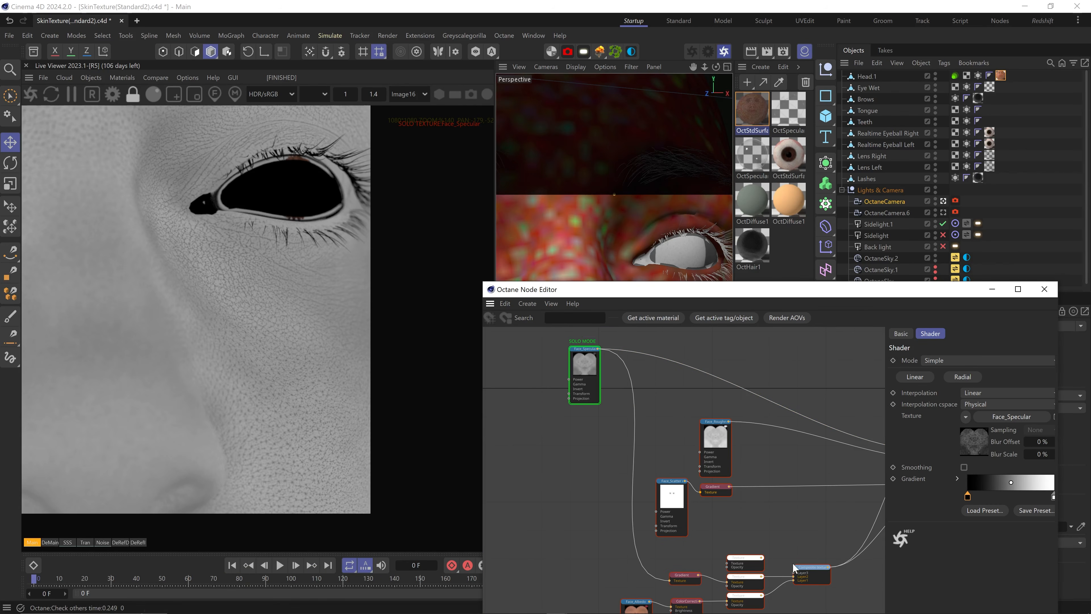
Set the middle layer to Blend / Multiply and move the Gradient's white knot to about 35%
scroll(782, 490, "up", 5)
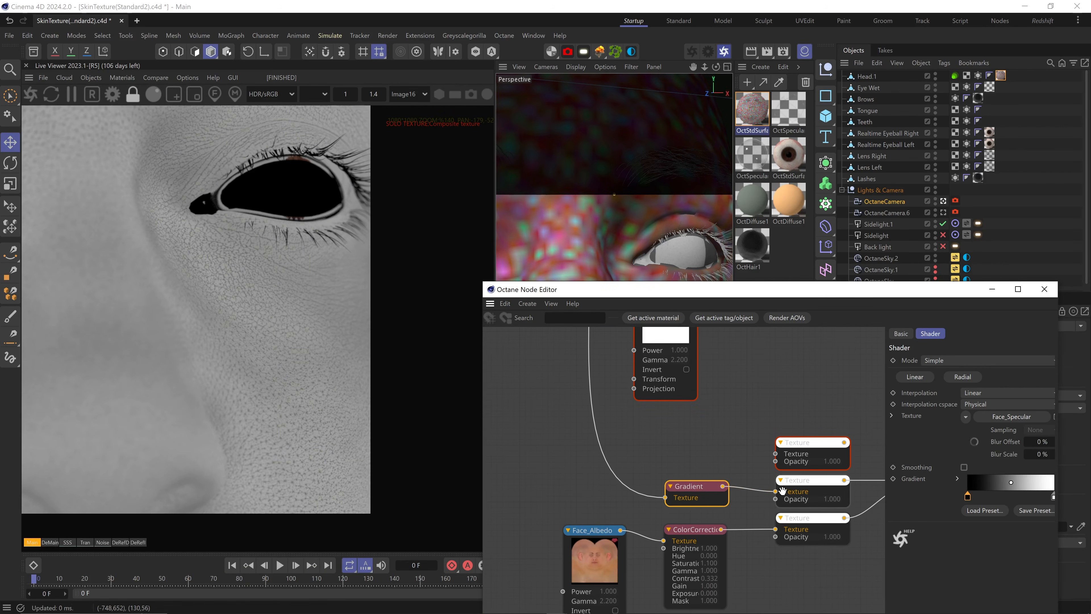
middle_click_drag(805, 536, 762, 539)
left_click(784, 485)
left_click(977, 412)
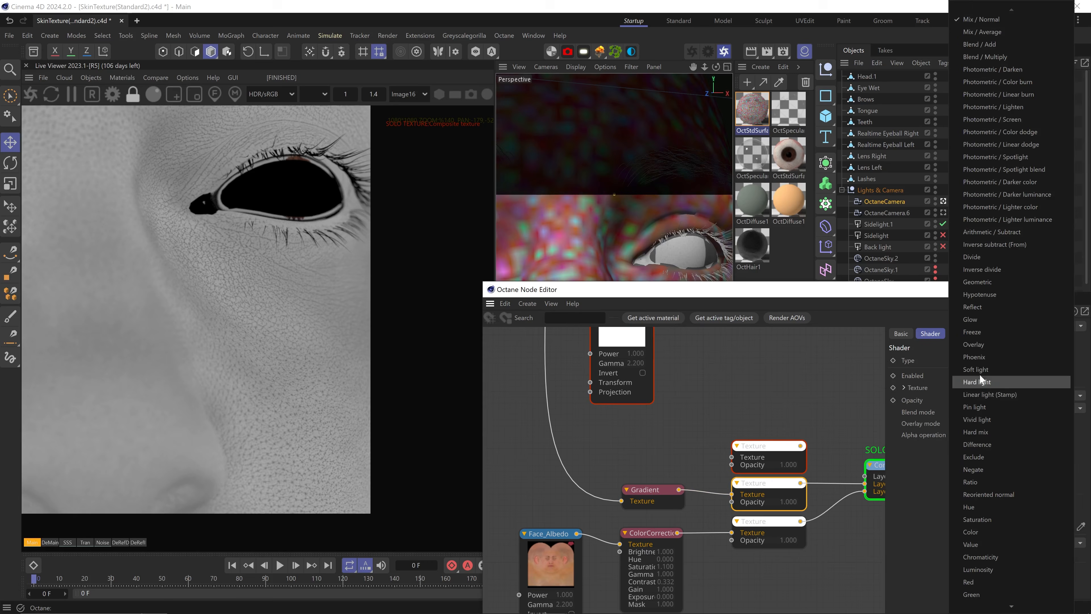
left_click(990, 56)
left_click(653, 493)
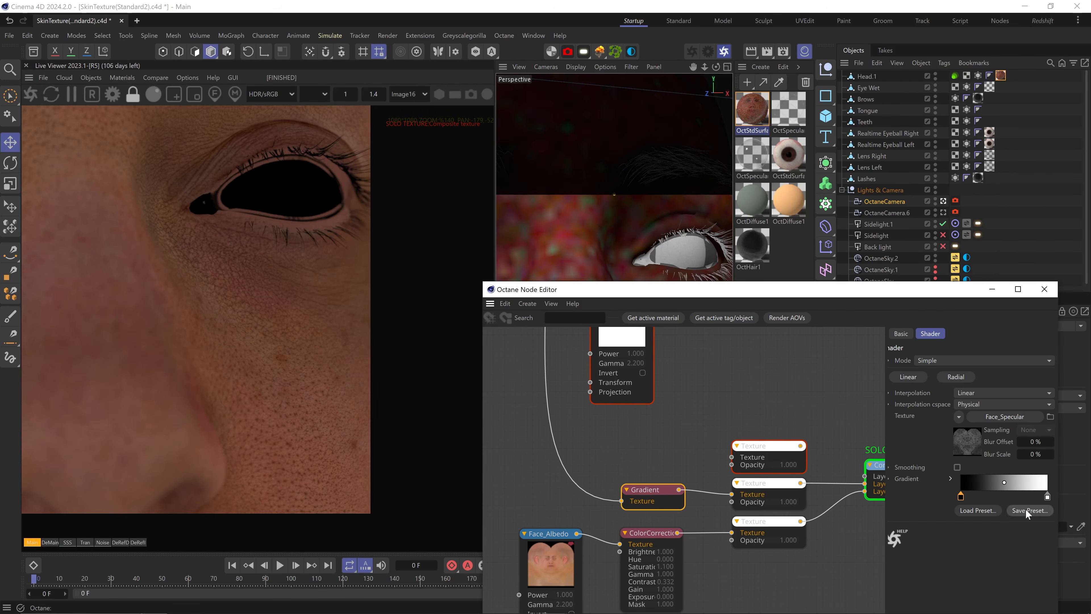
left_click_drag(1048, 500, 990, 492)
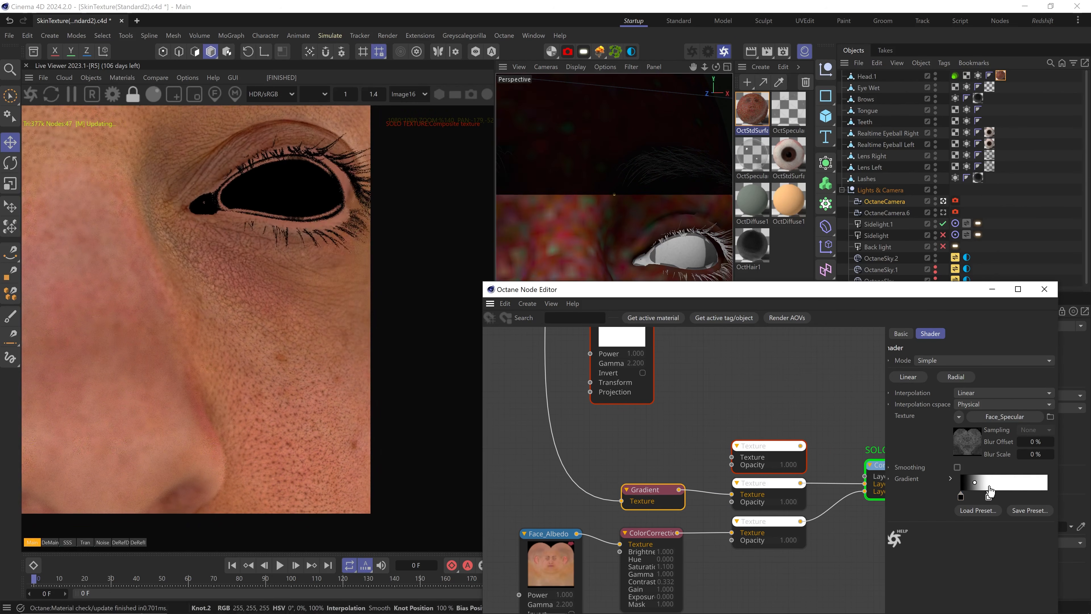
Lower the middle texture layer's opacity to 0.716 and save
left_click(760, 484)
left_click(1043, 400)
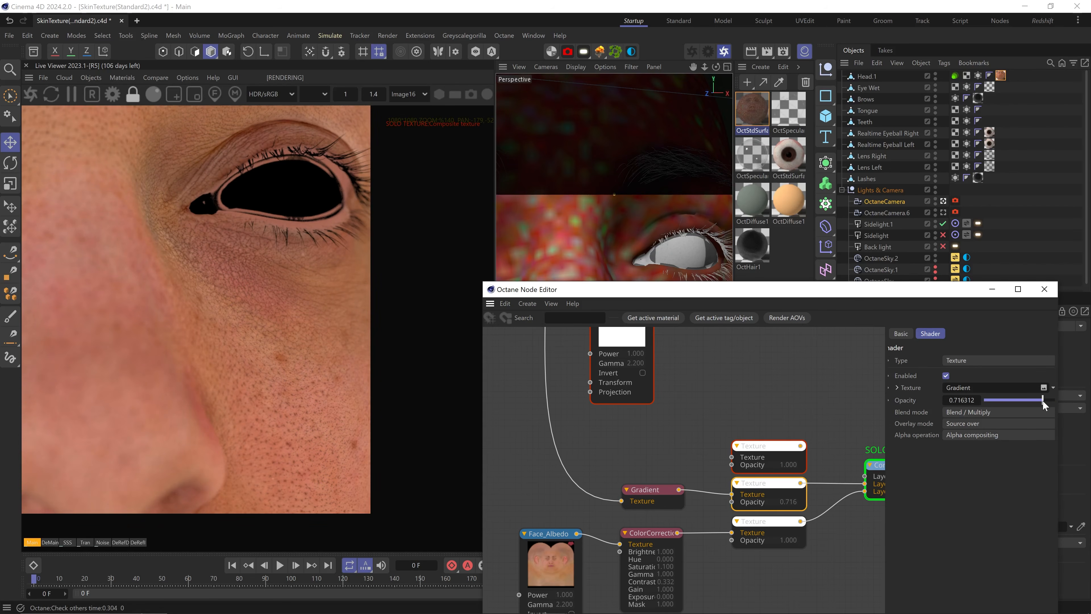
key("ctrl+s")
Turn off solo on the Composite texture to return to the full render
middle_click_drag(877, 459, 793, 477)
right_click(792, 476)
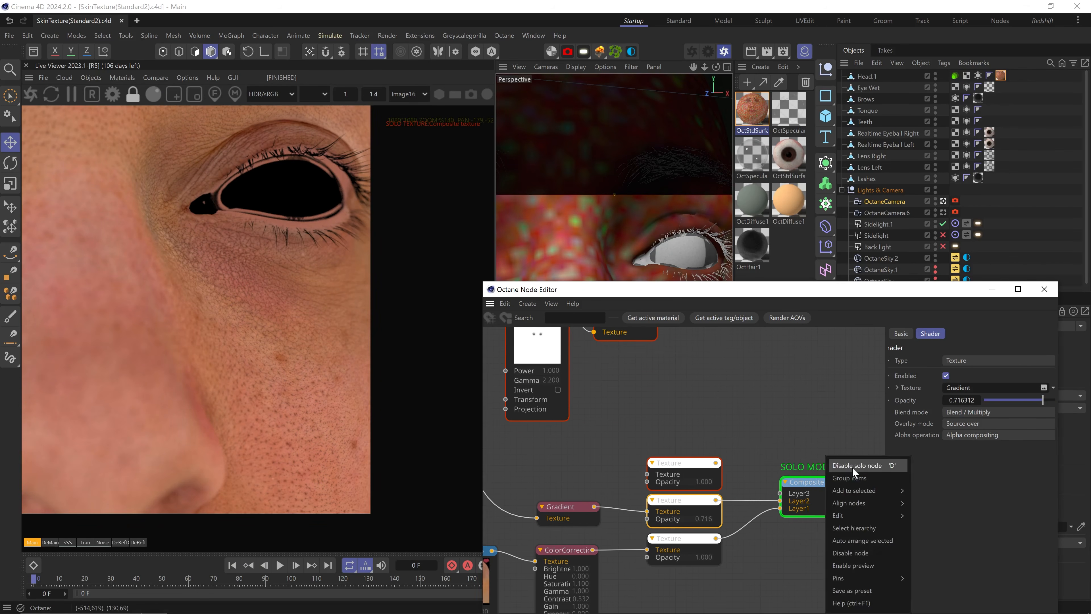
left_click(852, 468)
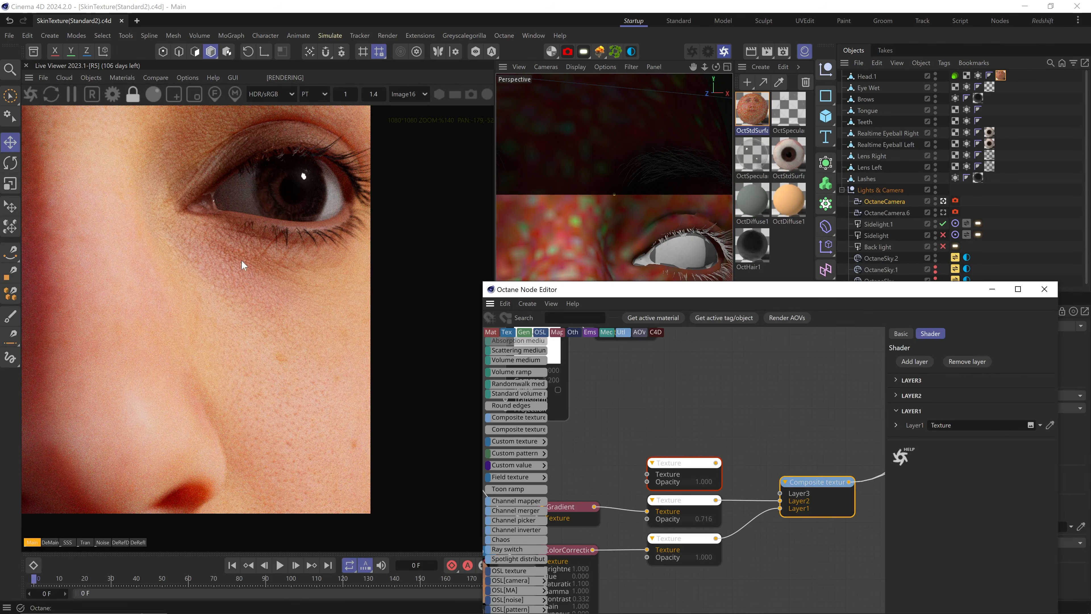
Set the material's Subsurface Scale to 0.004 and restart the Live Viewer
middle_click_drag(838, 423, 788, 441)
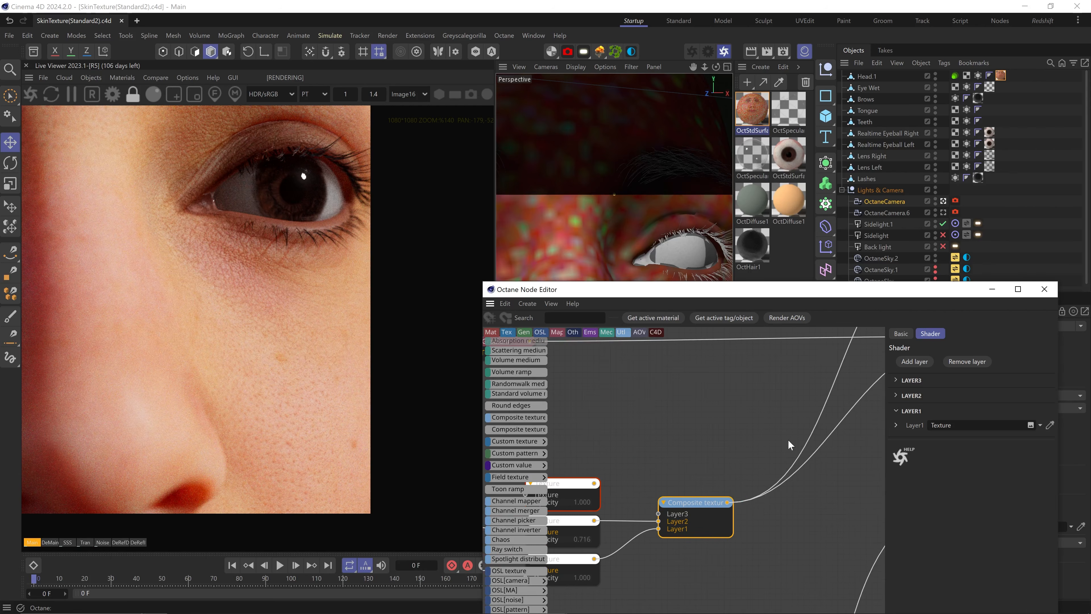
key("ctrl+s")
middle_click_drag(875, 469, 775, 547)
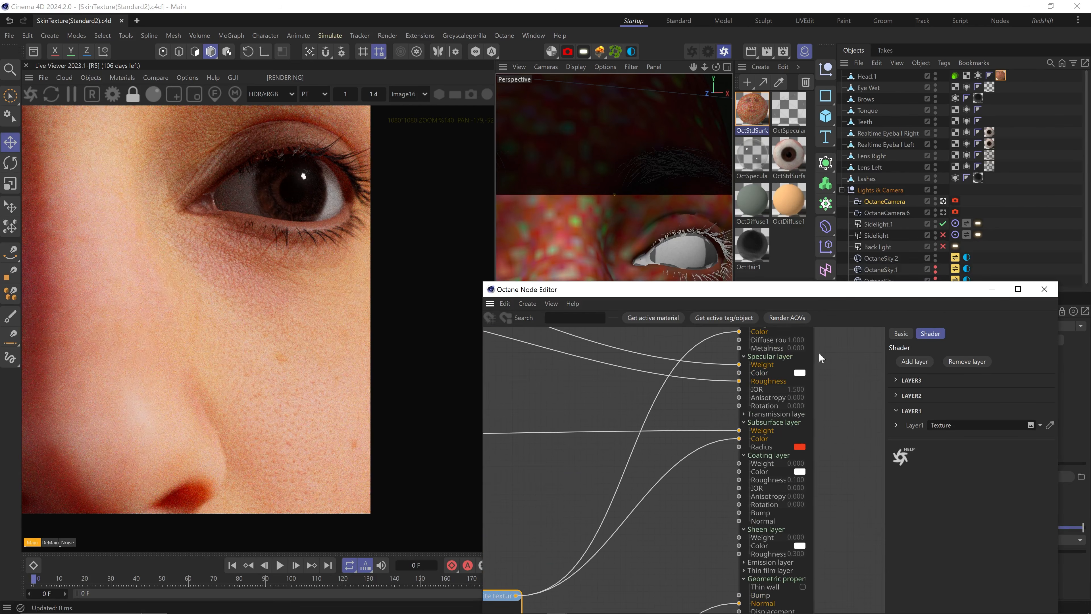
left_click(814, 353)
type("0.004")
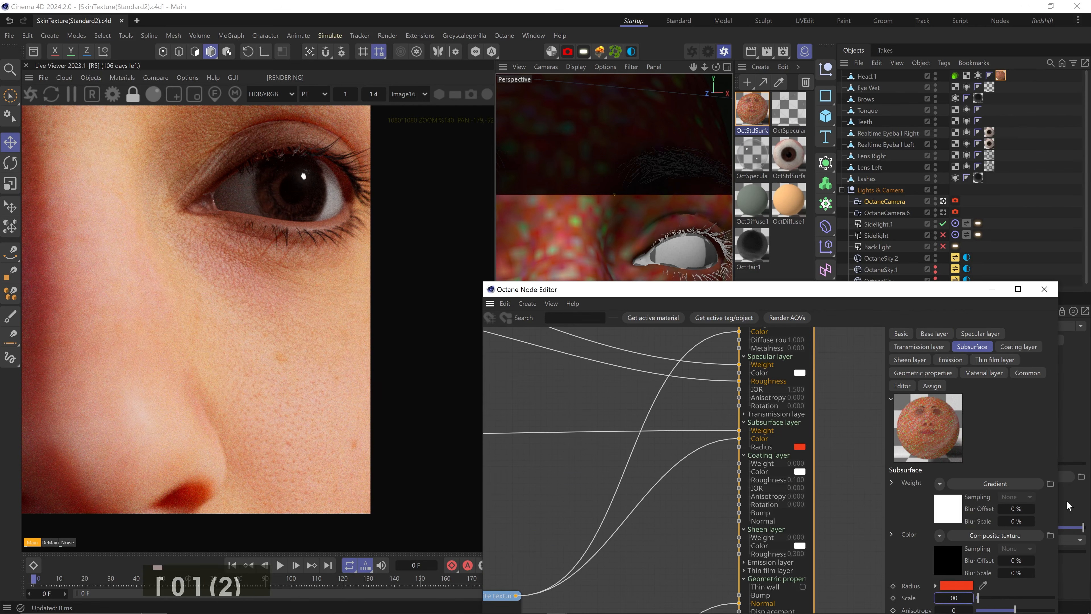
key("Return")
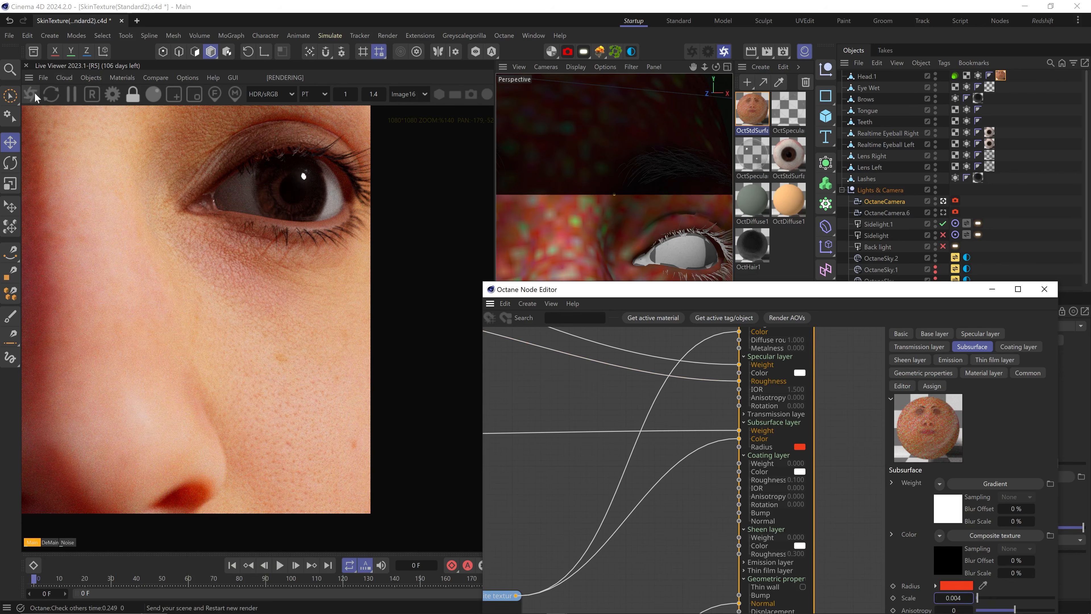
left_click(34, 96)
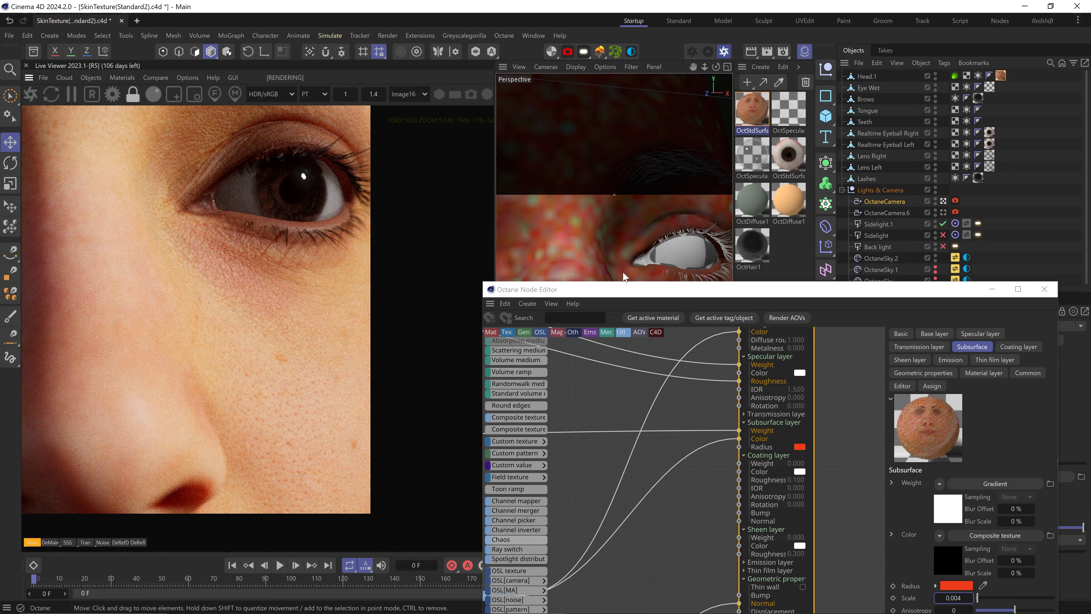
Shift the viewport from eye to nose, re-enter Subsurface Scale 0.004, and save
left_click_drag(630, 289, 632, 336)
key("1")
left_click_drag(633, 290, 640, 212)
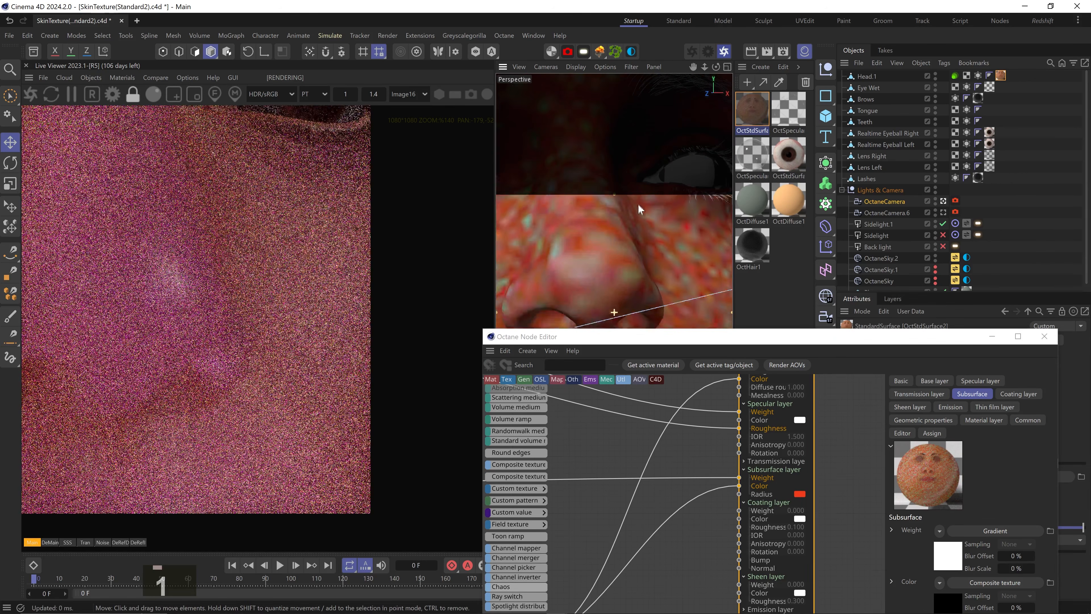
left_click_drag(894, 340, 895, 188)
left_click_drag(964, 493, 920, 485)
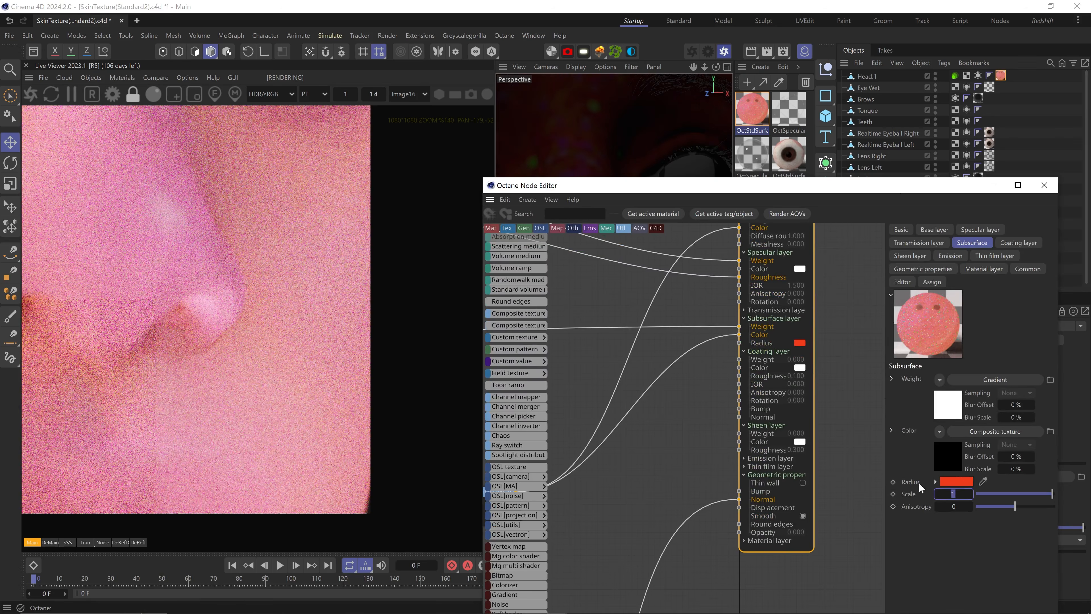
type("0.004")
key("Return")
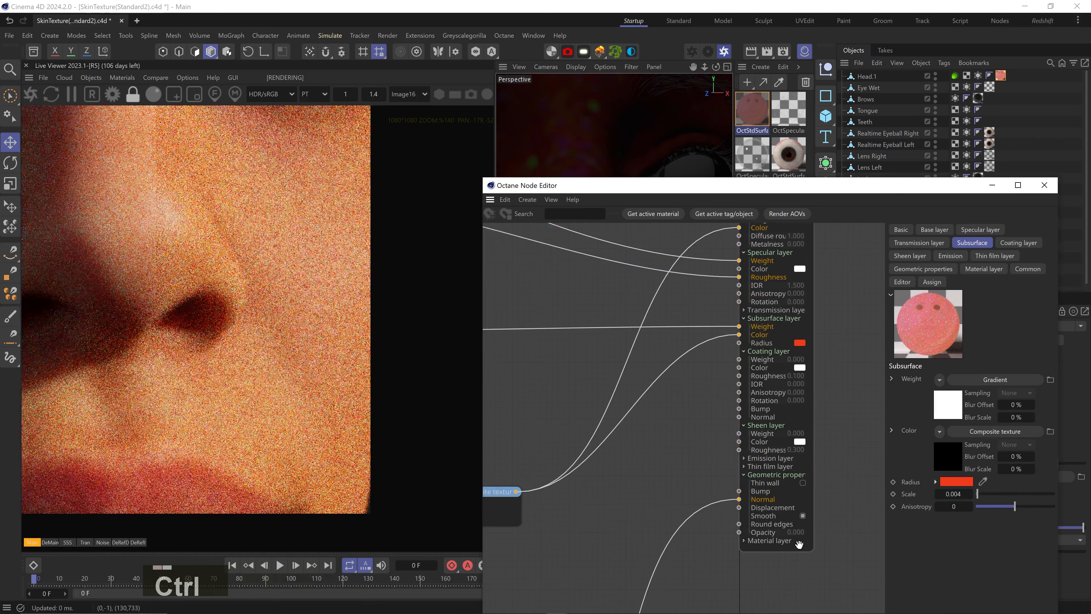
key("ctrl+s")
Render through the front OctaneCamera.6 view and centre the face in the viewer
left_click_drag(665, 186, 657, 237)
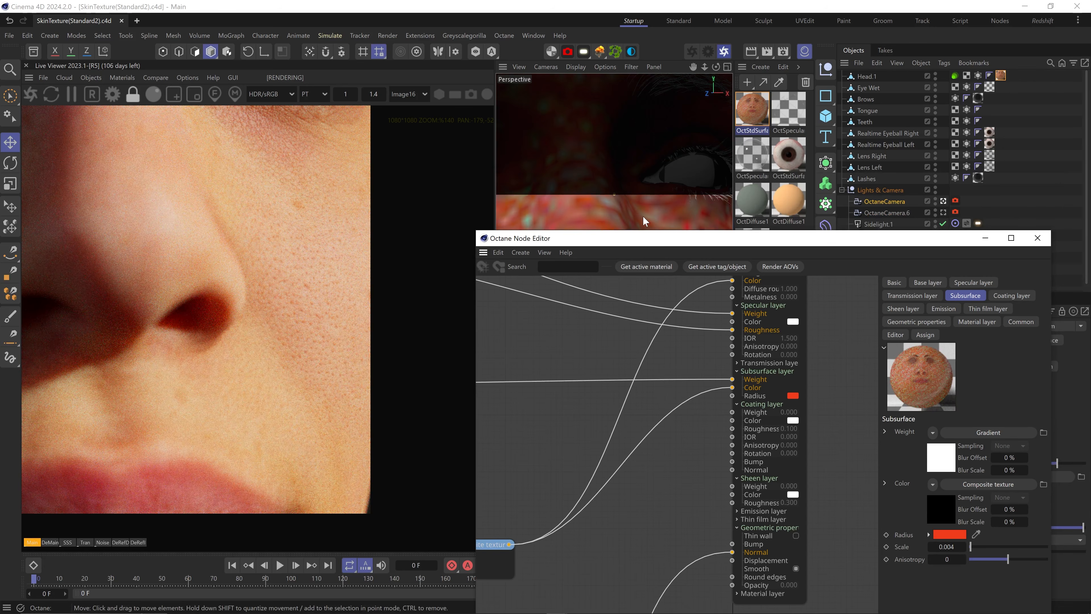
left_click(944, 213)
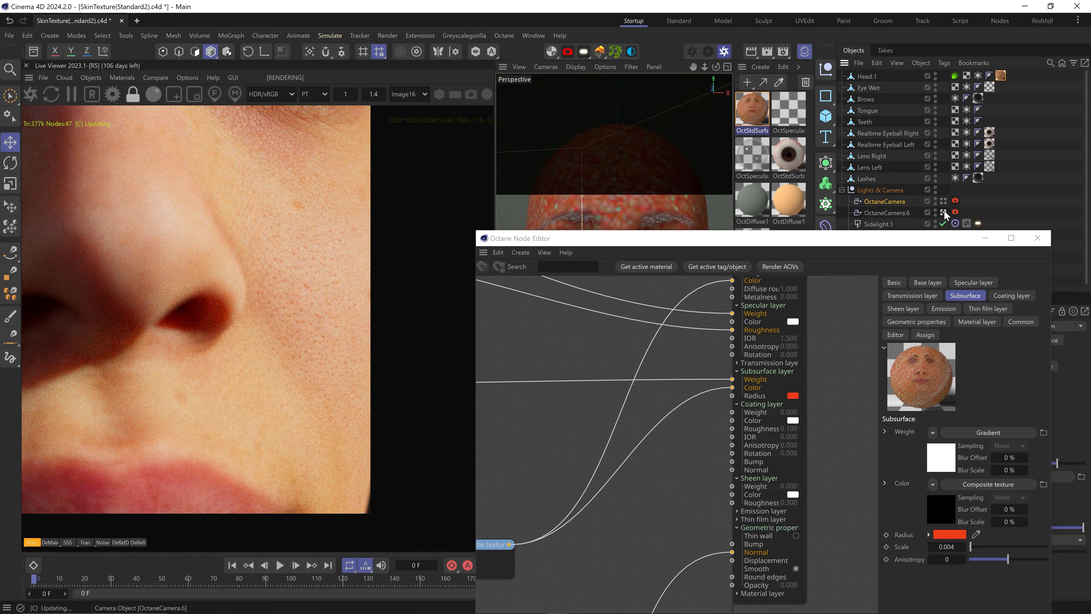
middle_click_drag(256, 299, 289, 280)
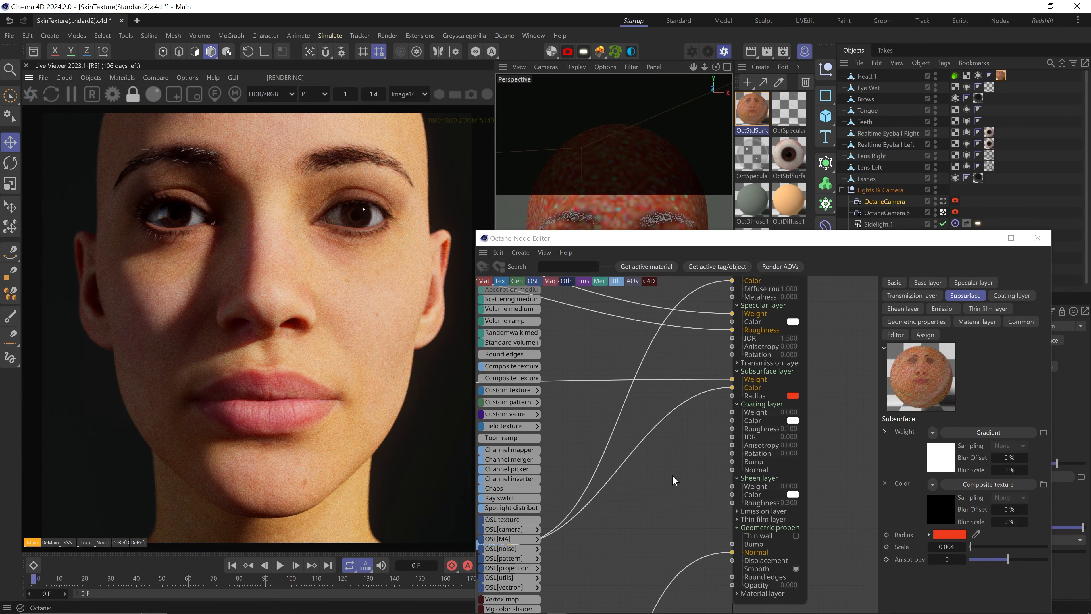
Add a Curvature node and wire it through a texture layer into Layer3 of the composite
middle_click_drag(648, 510, 924, 460)
scroll(859, 477, "down", 4)
left_click_drag(840, 551, 607, 466)
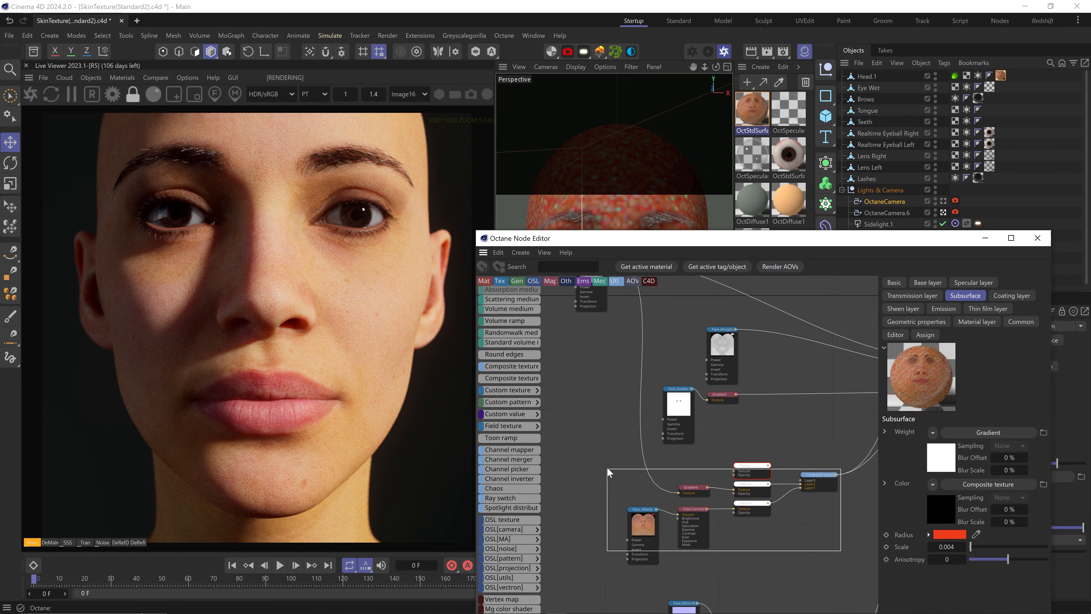
left_click_drag(753, 468, 747, 491)
scroll(517, 396, "up", 10)
left_click_drag(671, 475, 676, 475)
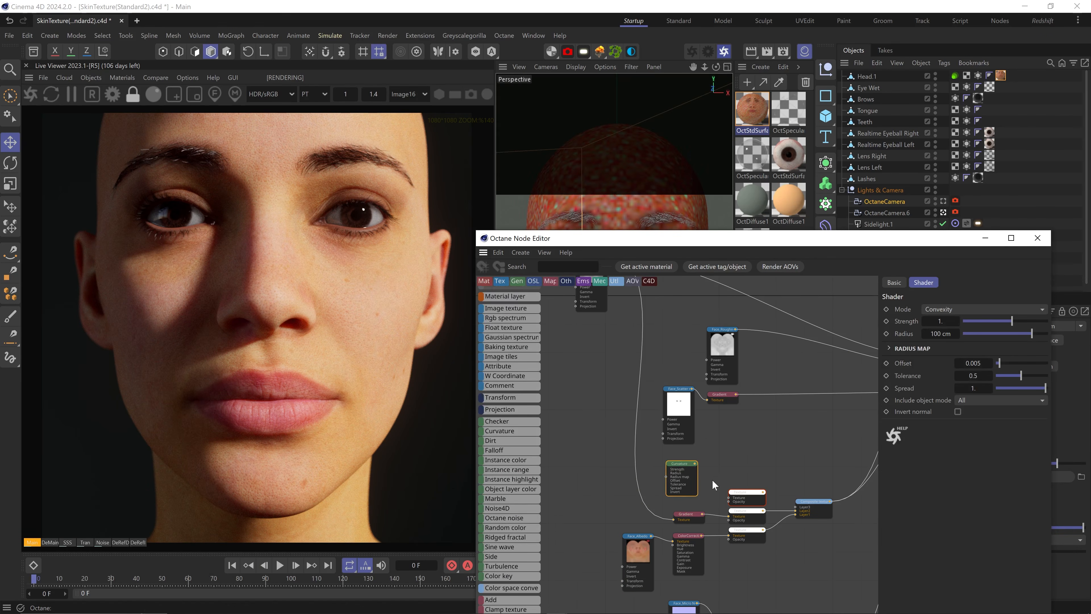
scroll(747, 504, "up", 5)
left_click_drag(623, 407, 704, 489)
left_click_drag(786, 476, 864, 511)
middle_click_drag(873, 515, 821, 473)
Solo the Composite texture and set Curvature to Concavity mode with Self as include object
right_click(774, 455)
left_click(776, 460)
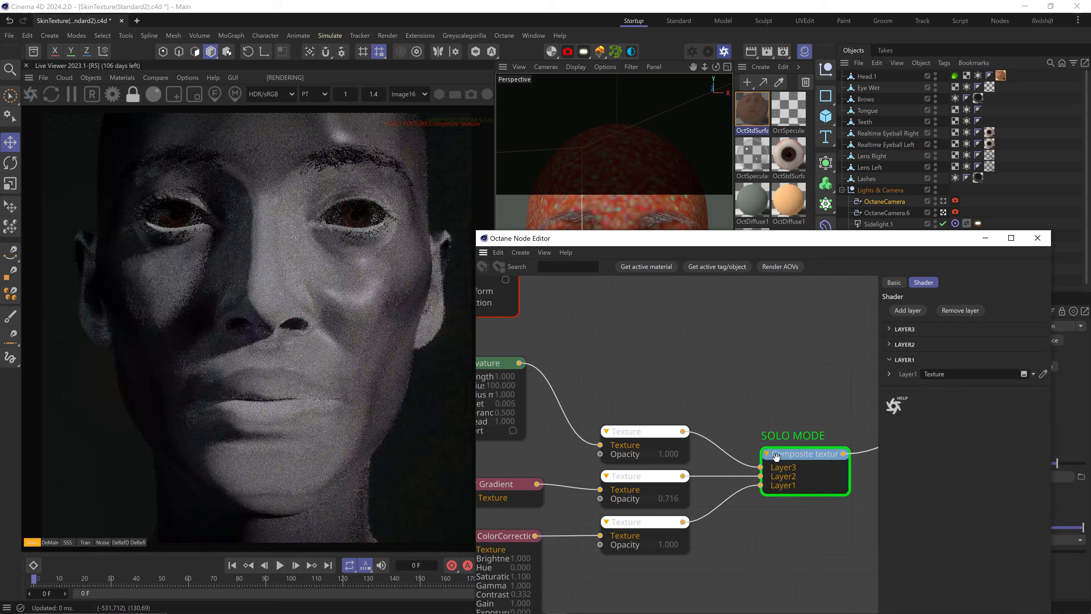
middle_click_drag(503, 378, 580, 390)
left_click(585, 390)
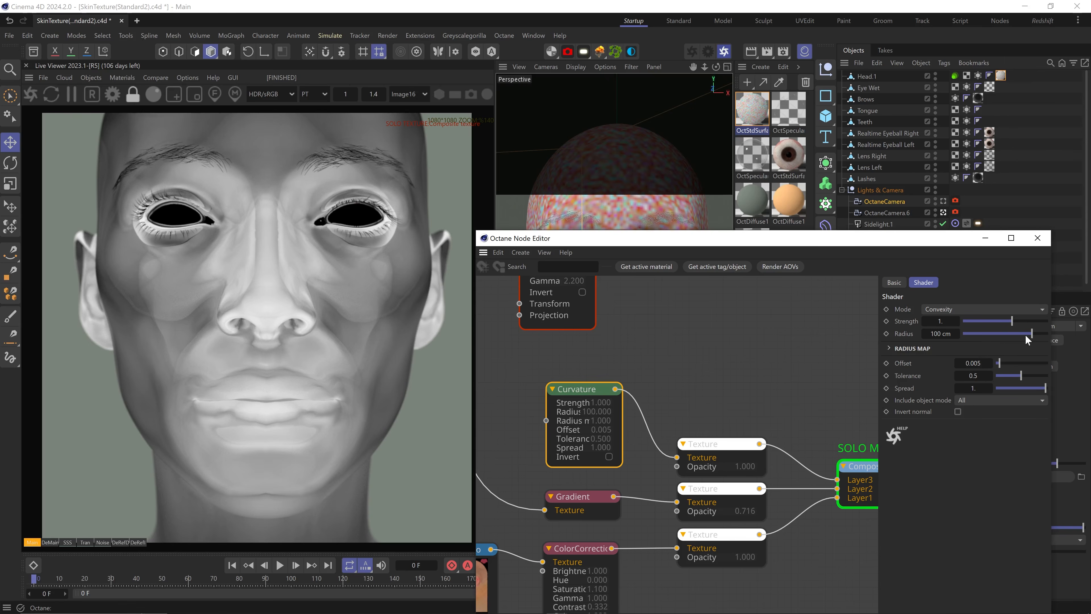
left_click_drag(1026, 337, 1012, 334)
left_click(981, 401)
left_click(983, 425)
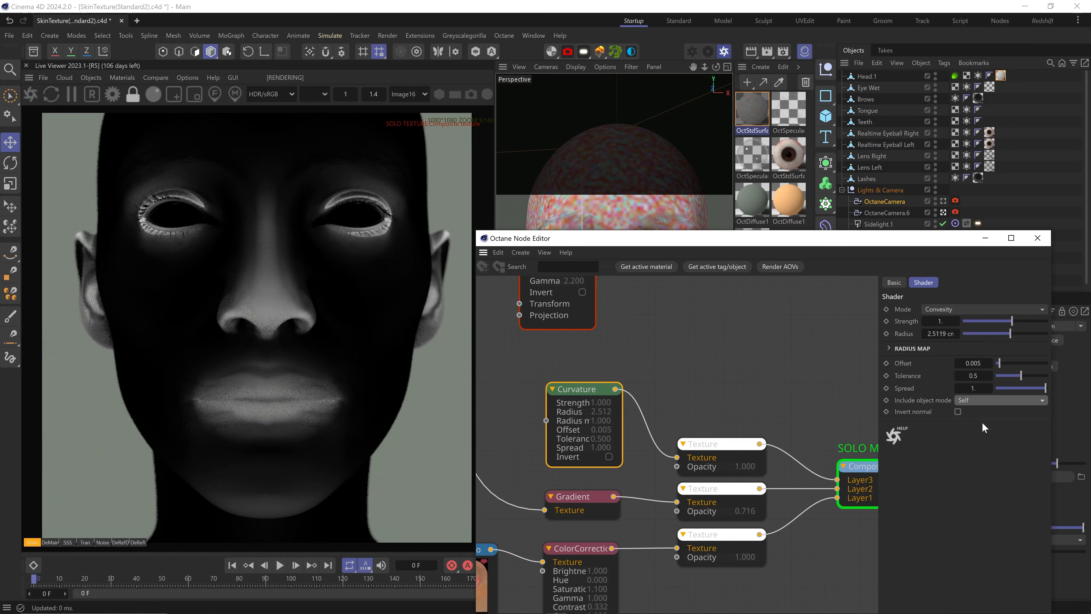
left_click(966, 310)
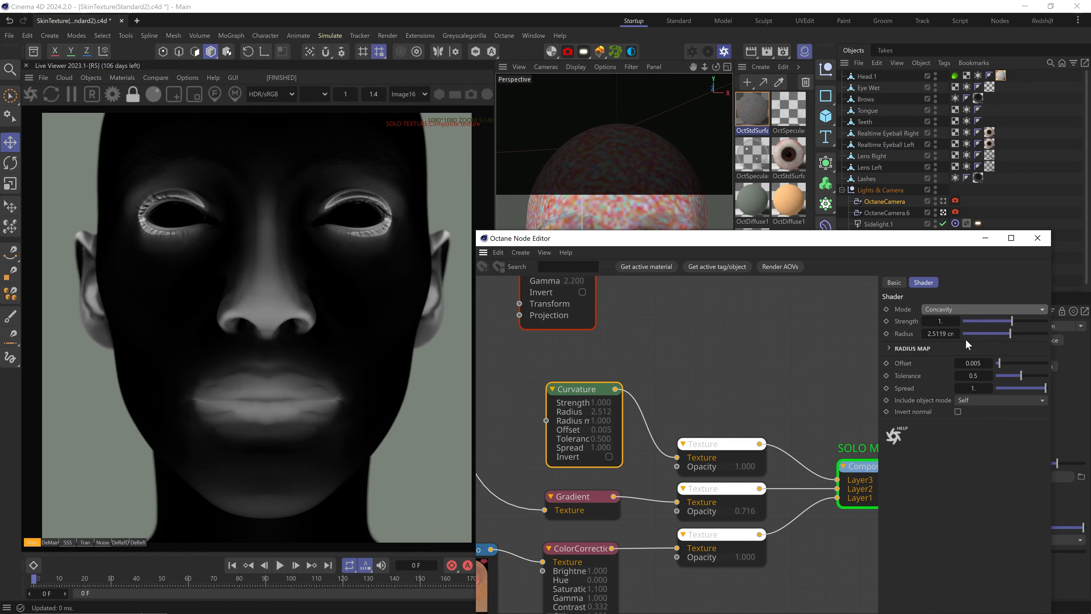
left_click(966, 338)
Set the curvature radius to 4 cm and the offset to 0.00001
left_click_drag(925, 333, 923, 307)
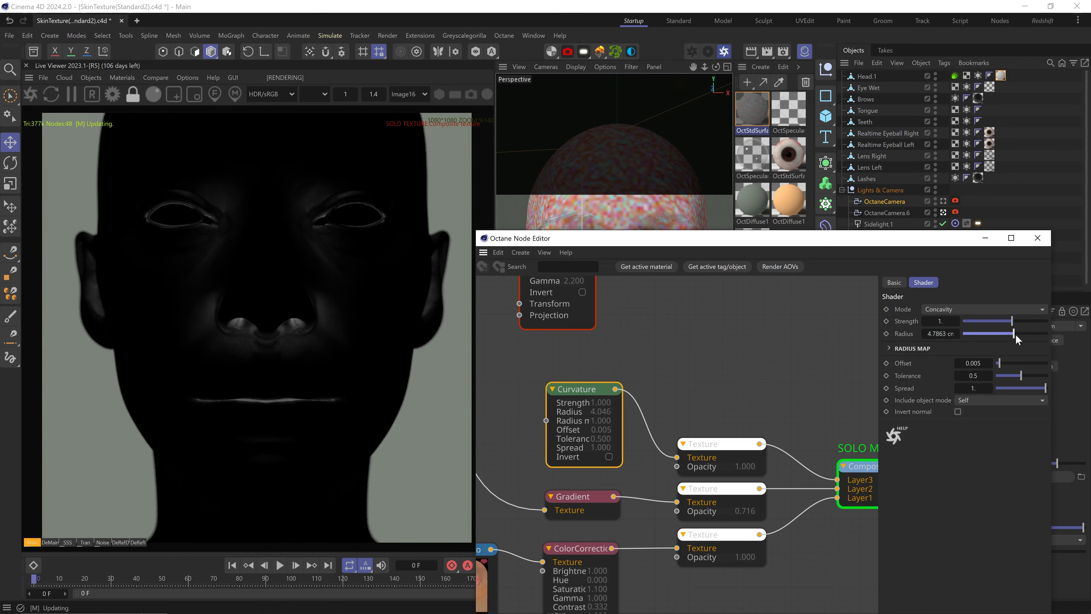
left_click_drag(1016, 335, 1018, 332)
left_click_drag(975, 363, 945, 363)
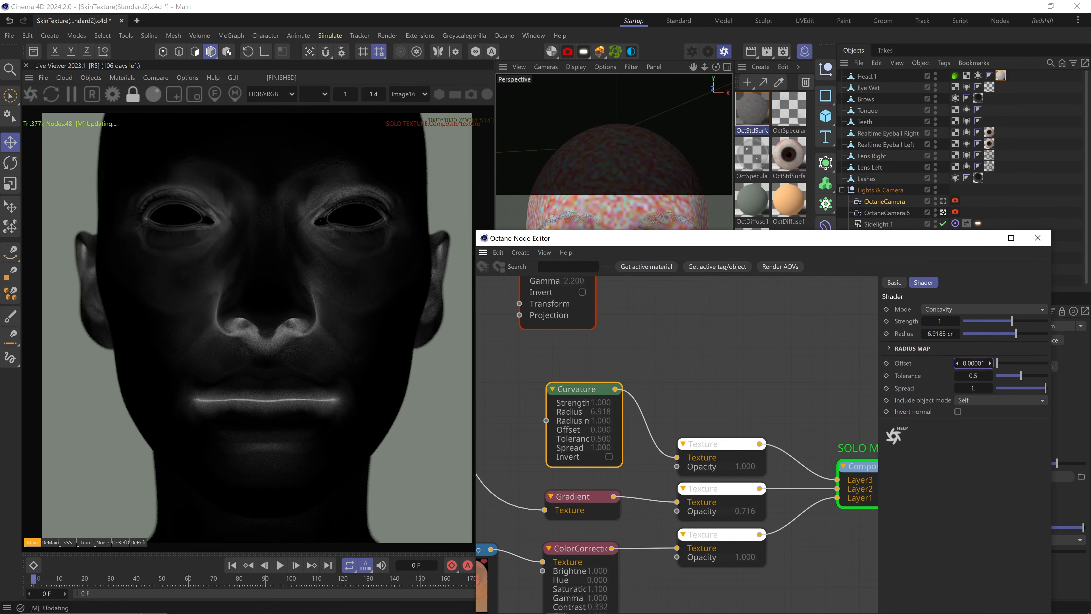
double_click(940, 334)
type("4")
key("Return")
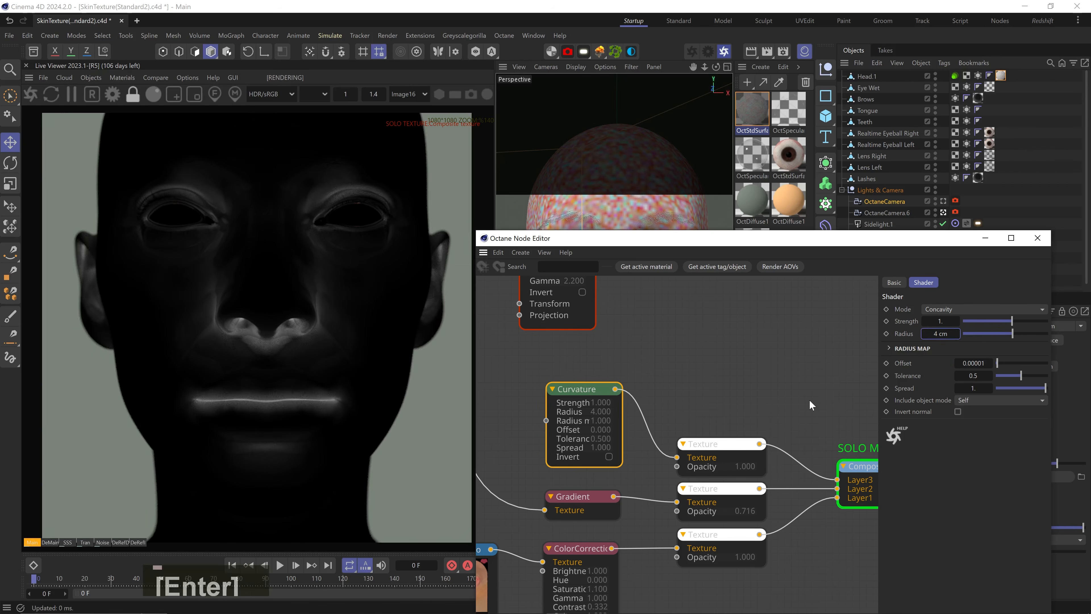
Insert an inverted Gradient copy after Curvature, with the black knot at about 29%
middle_click_drag(625, 395, 718, 382)
left_click_drag(670, 375, 553, 371)
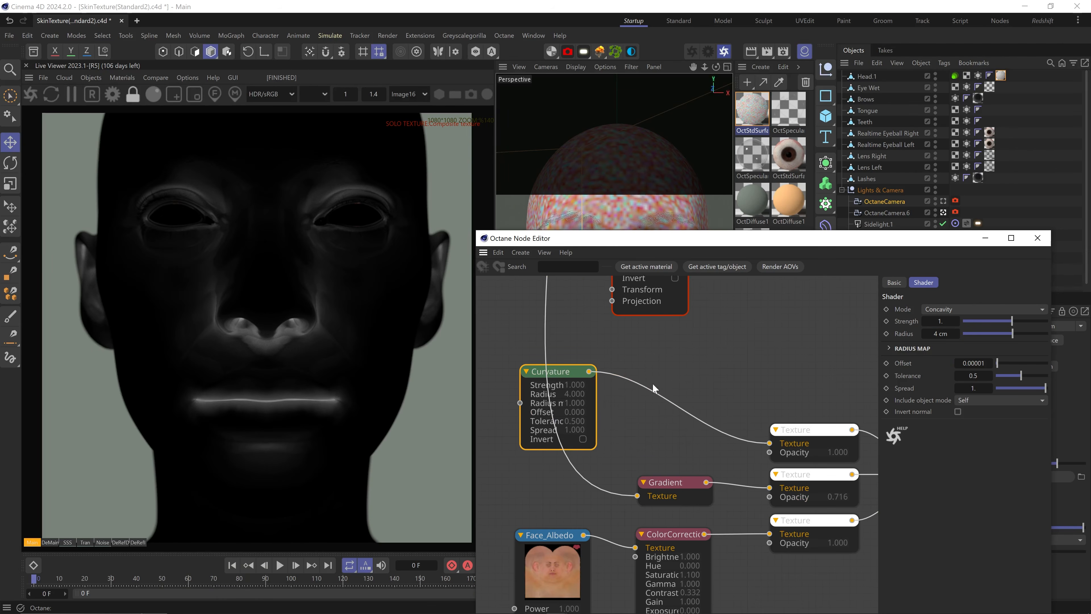
left_click(676, 491)
left_click_drag(676, 486, 665, 434, "ctrl")
left_click_drag(665, 434, 671, 402, "alt")
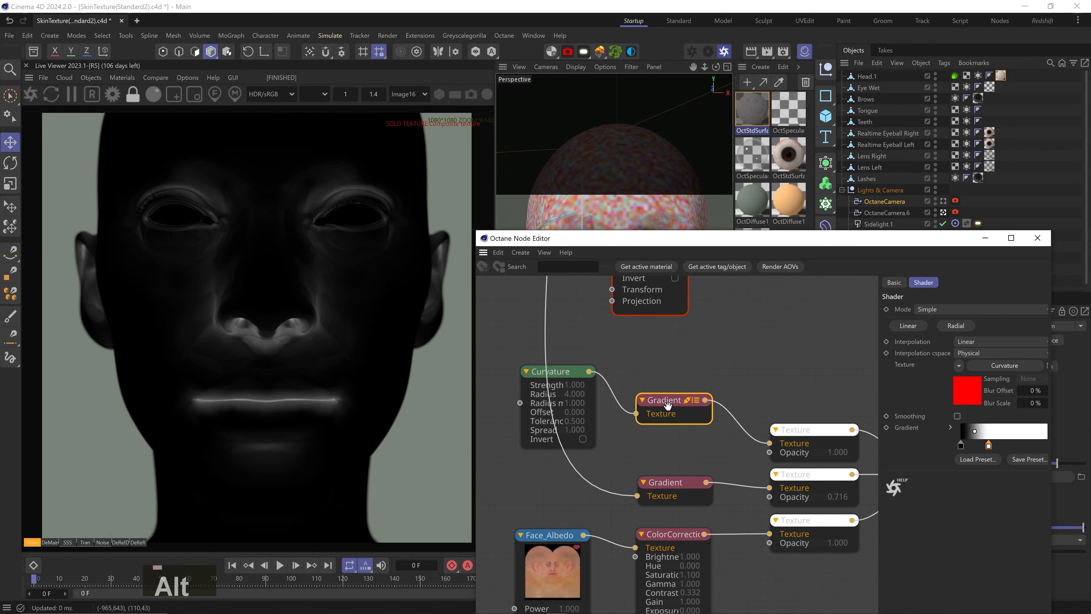
right_click(960, 448)
left_click(980, 475)
left_click_drag(1013, 446, 953, 446)
left_click_drag(1041, 446, 980, 445)
Set the top texture layer to Blend / Multiply, save, and turn off solo
left_click(815, 435)
left_click(978, 362)
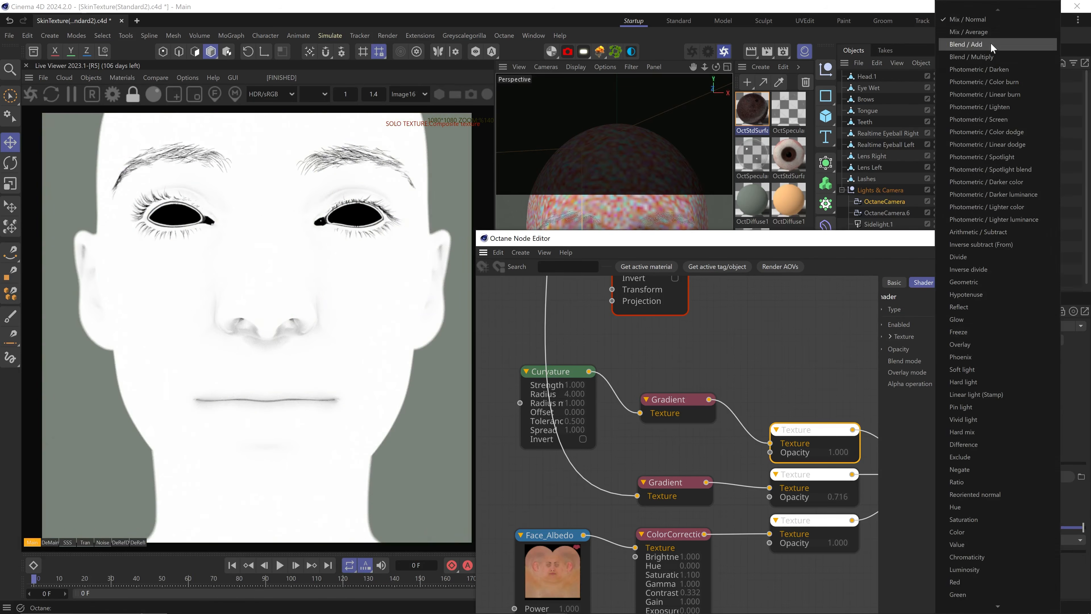
left_click(991, 53)
key("ctrl+s")
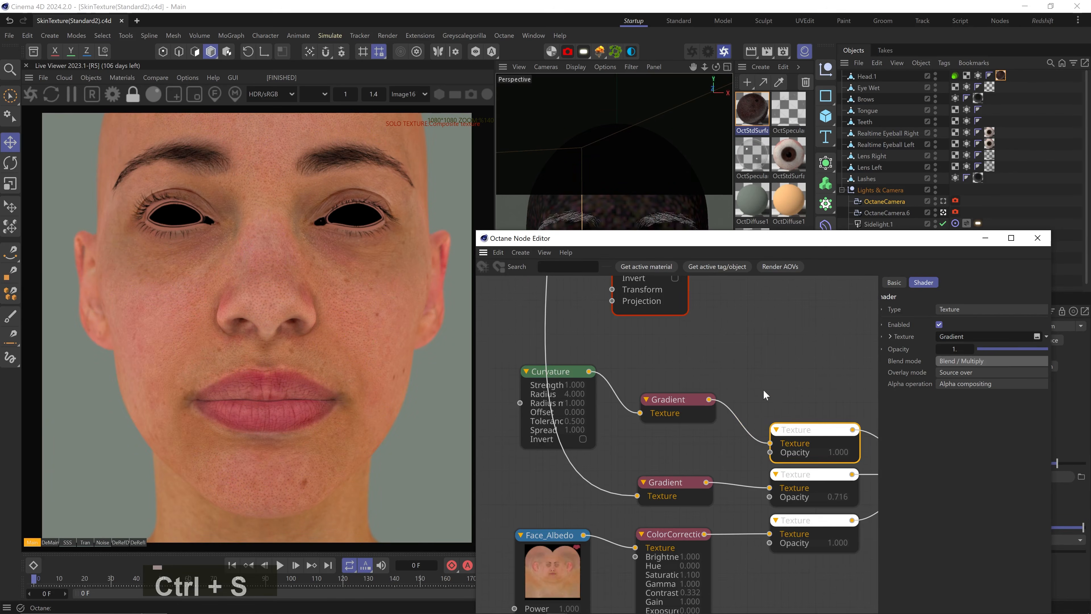
left_click(827, 447)
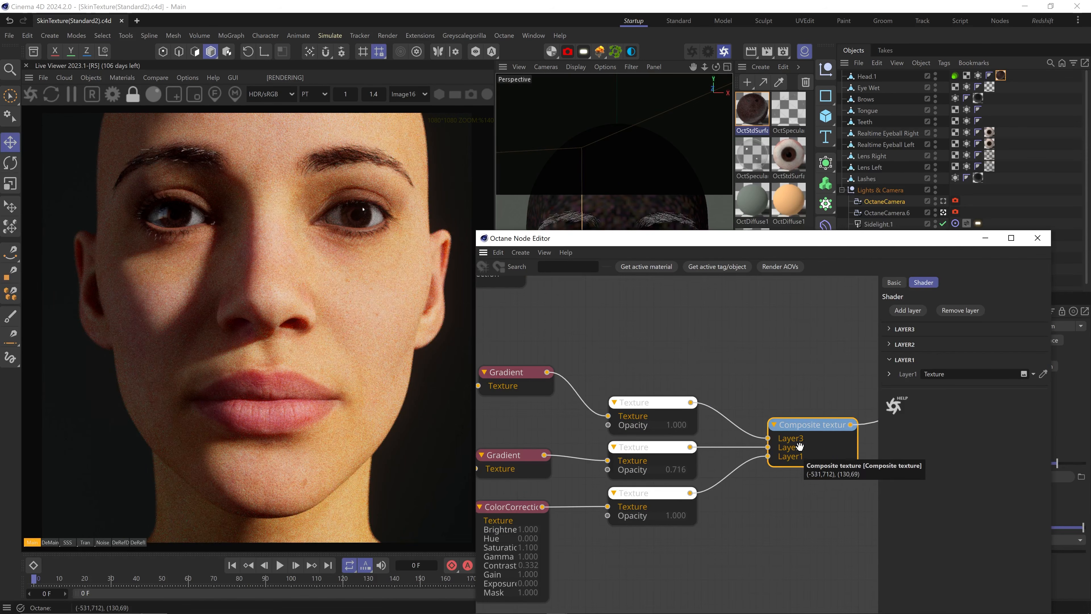
middle_click_drag(755, 375, 502, 500)
Set the Face_Normal texture's power to 1.5
scroll(581, 484, "down", 3)
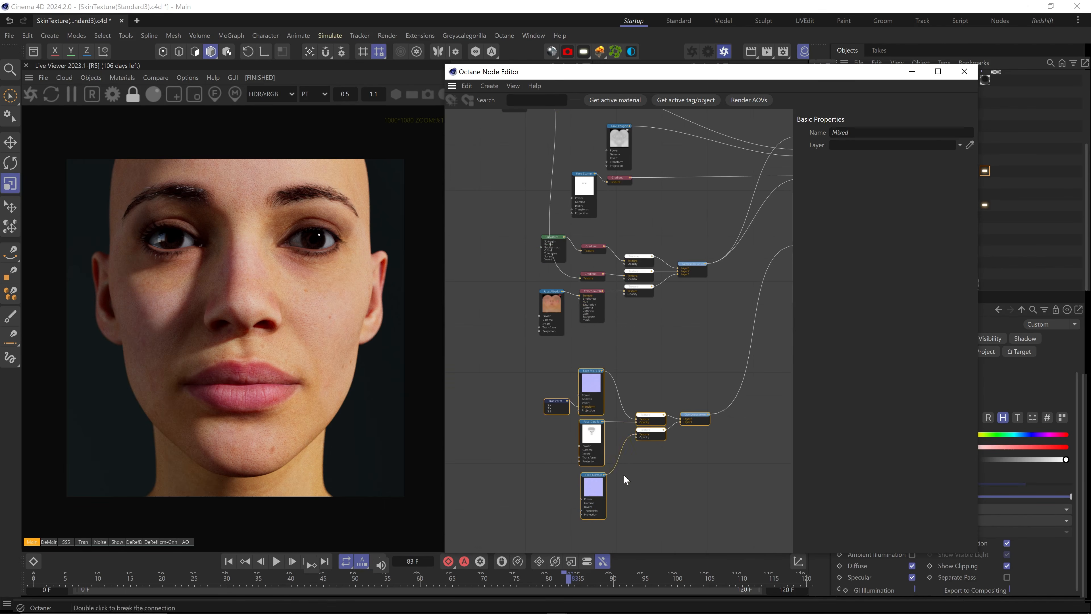
left_click(591, 488)
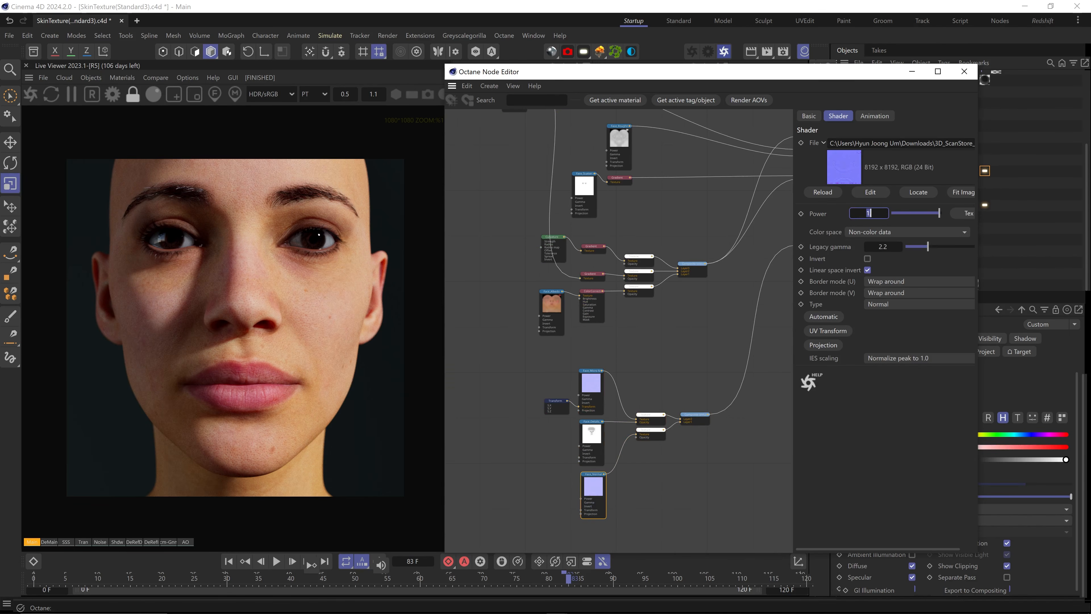
type(".5")
key("Return")
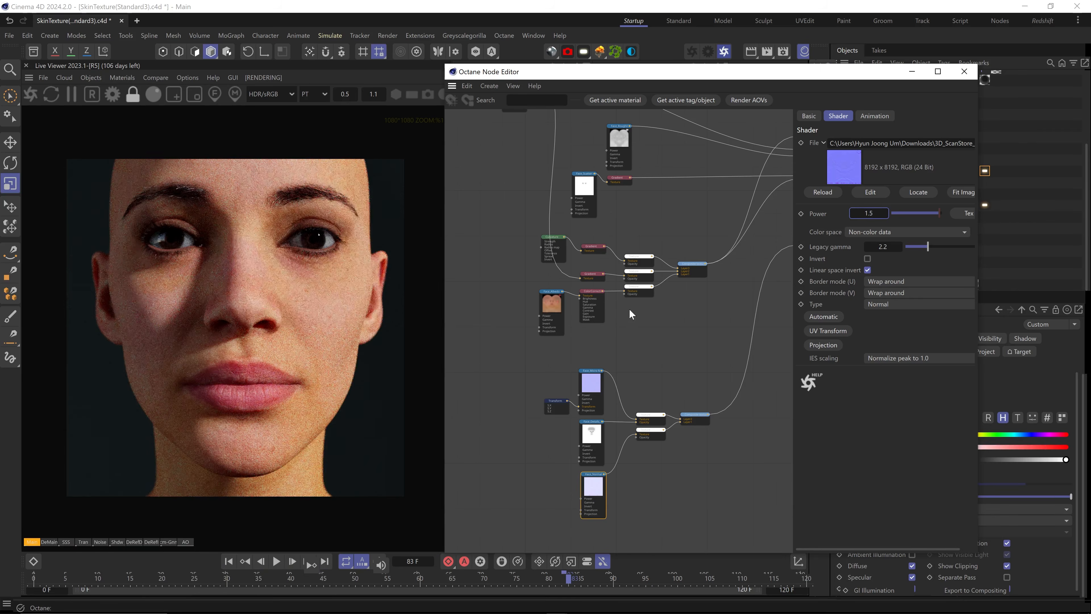
Tidy the lower node group and bring the upper nodes back into view
scroll(324, 288, "up", 5)
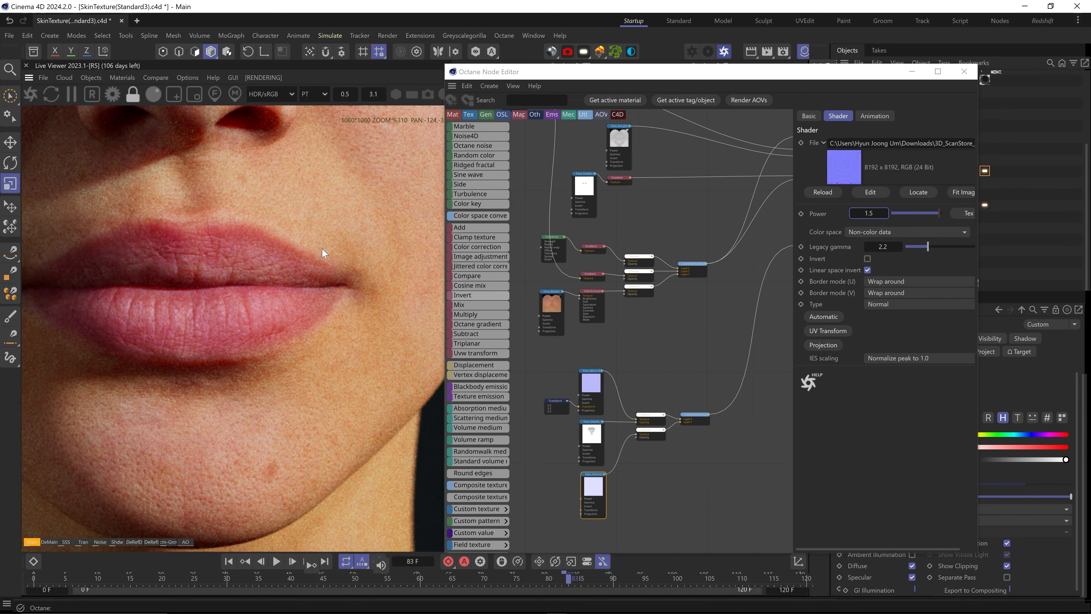
scroll(322, 242, "down", 5)
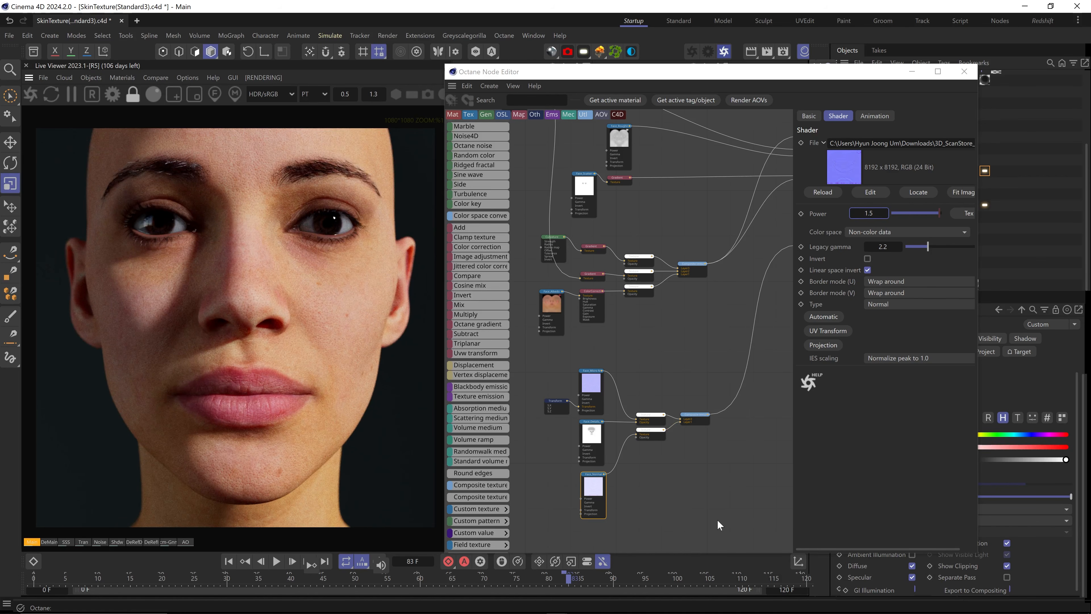
left_click_drag(717, 519, 535, 232)
left_click_drag(694, 270, 694, 293)
middle_click_drag(632, 218, 598, 358)
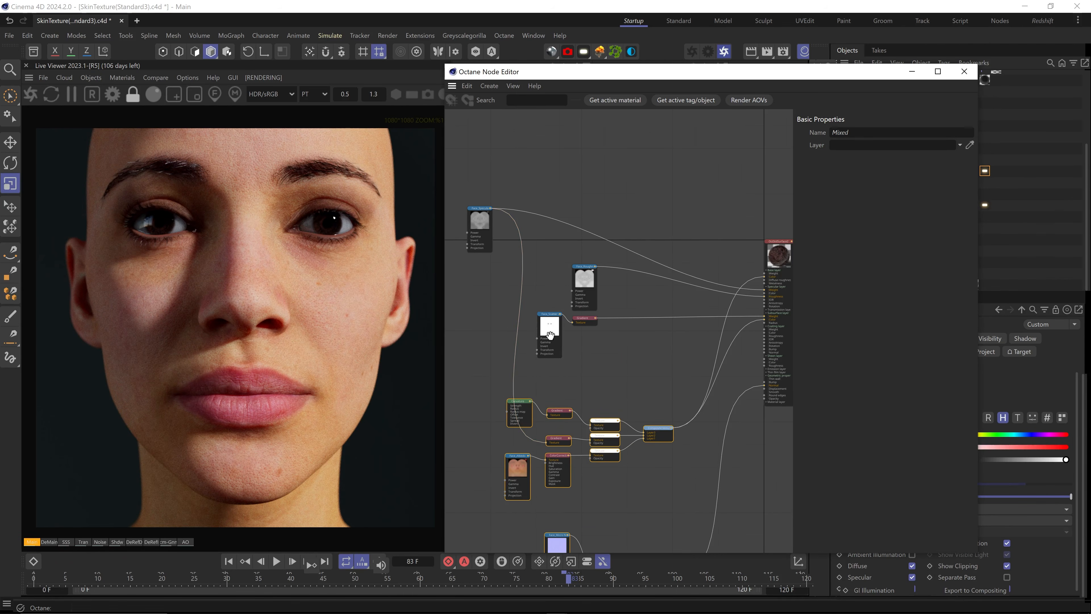
Connect the Face_Specular texture to the skin material's Coating Weight
mouse_move(490, 204)
middle_click_drag(555, 224, 576, 223)
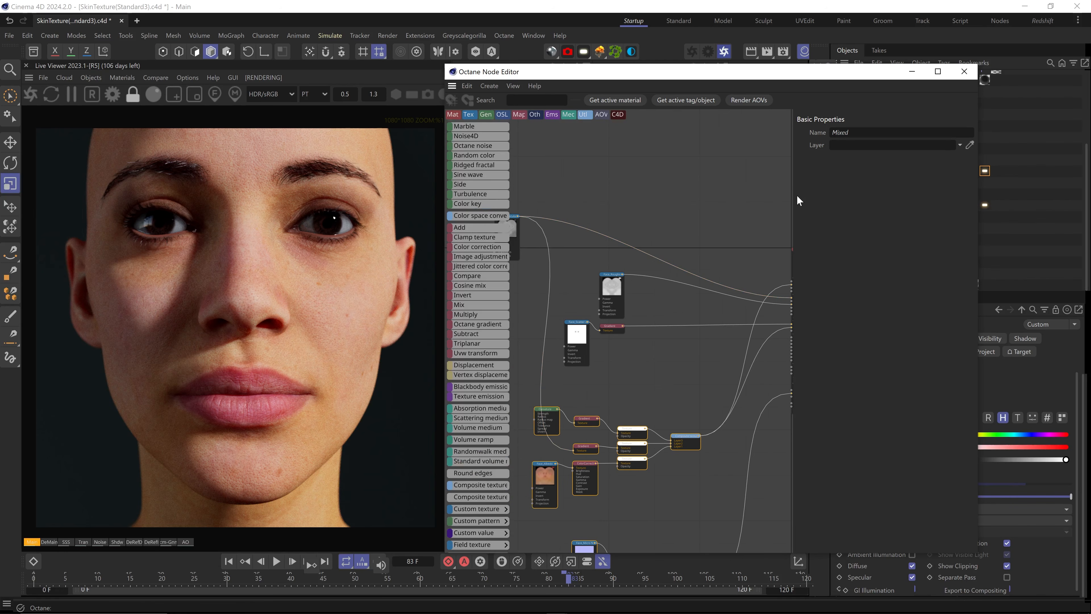
left_click_drag(792, 196, 815, 209)
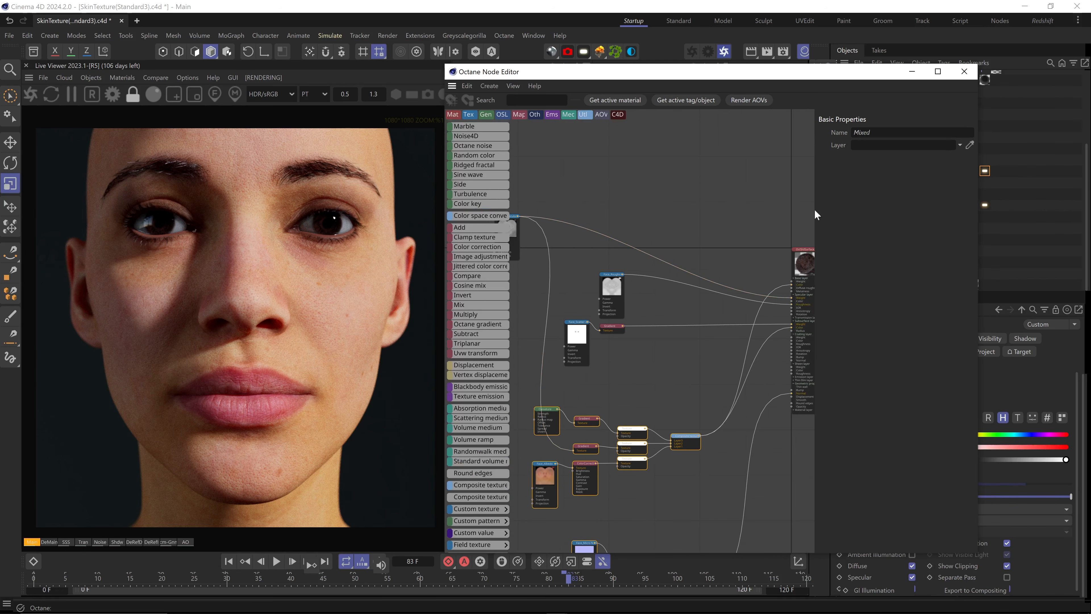
left_click_drag(533, 216, 808, 345)
Insert a Gradient node into the Face_Specular link and solo its output in the render
scroll(778, 352, "up", 5)
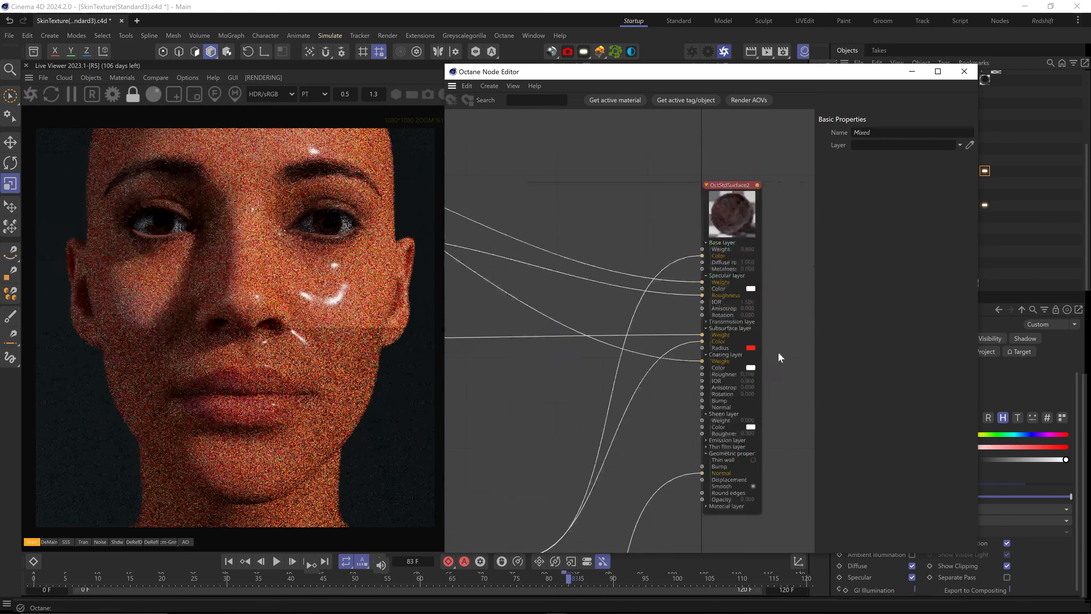
type("Gra")
key("Return")
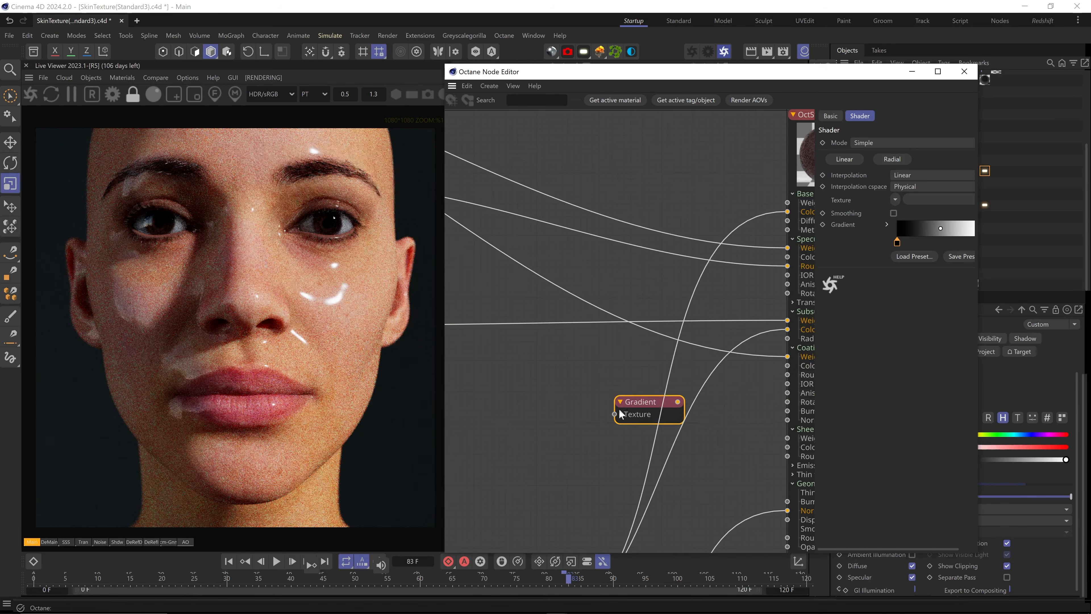
left_click_drag(639, 408, 728, 377, "alt")
scroll(727, 422, "down", 5)
left_click_drag(727, 423, 542, 450)
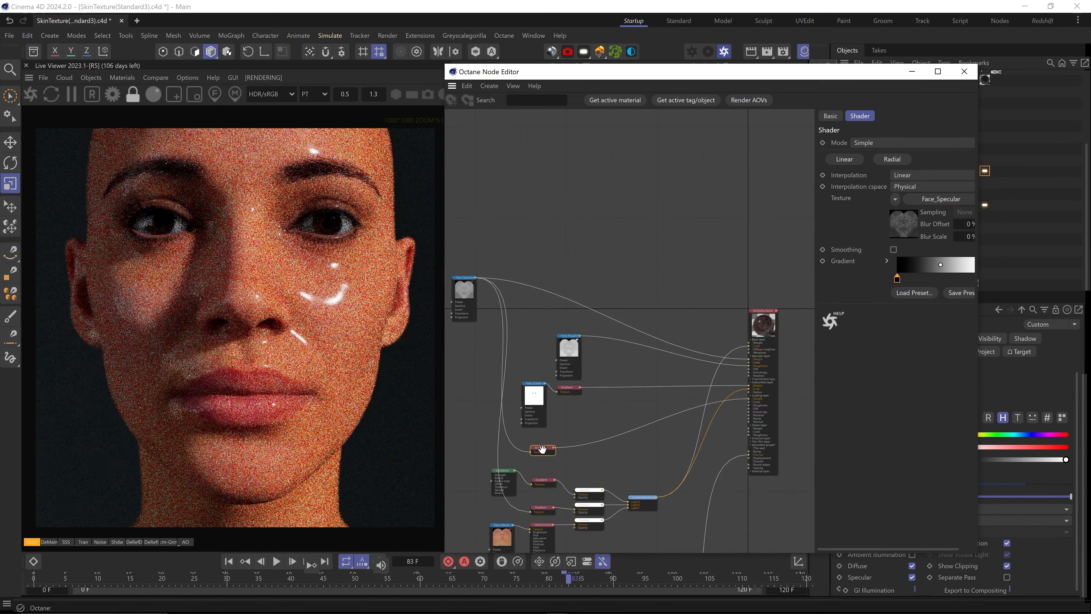
right_click(545, 450)
left_click(566, 465)
Move the gradient's black knot right and darken its end knot to grey
scroll(327, 288, "up", 5)
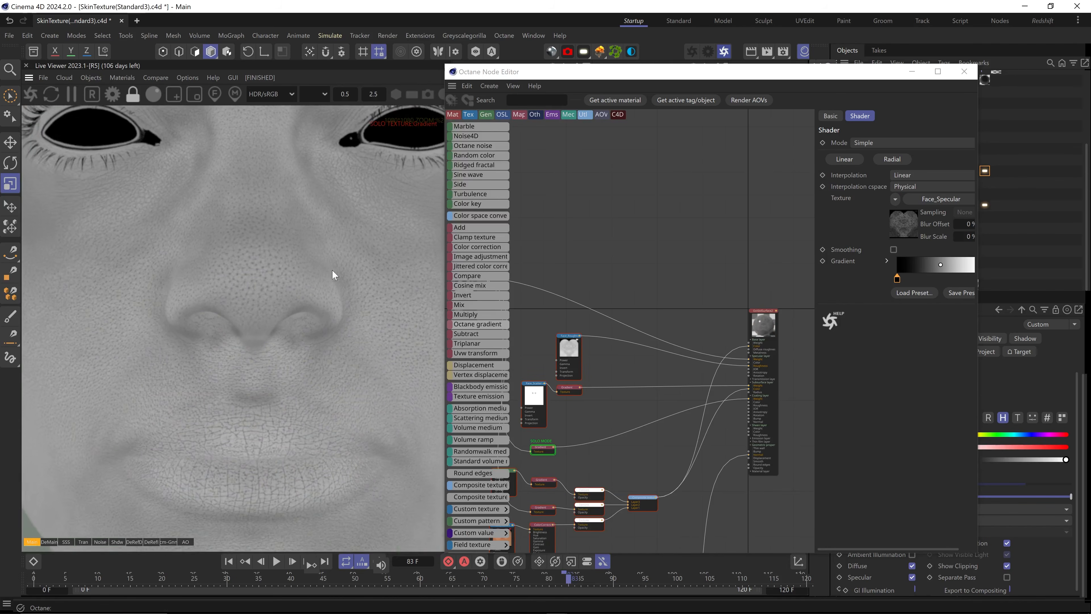
left_click_drag(881, 279, 893, 279)
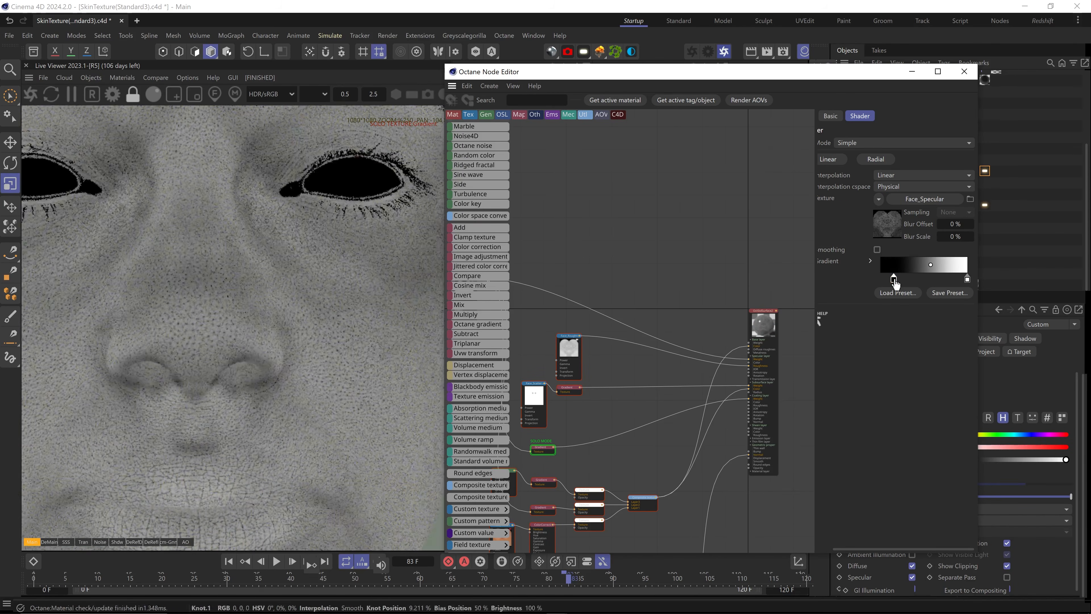
double_click(968, 280)
left_click_drag(918, 326, 906, 325)
left_click(892, 346)
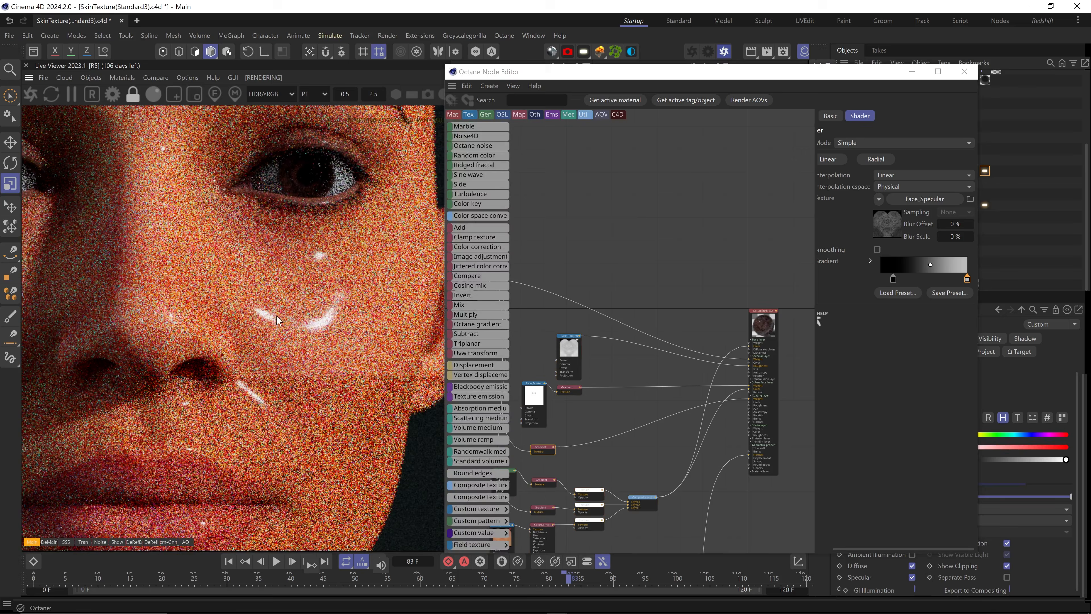
Turn off solo and limit the render to a film region around the cheek
left_click(194, 94)
left_click_drag(214, 182, 378, 323)
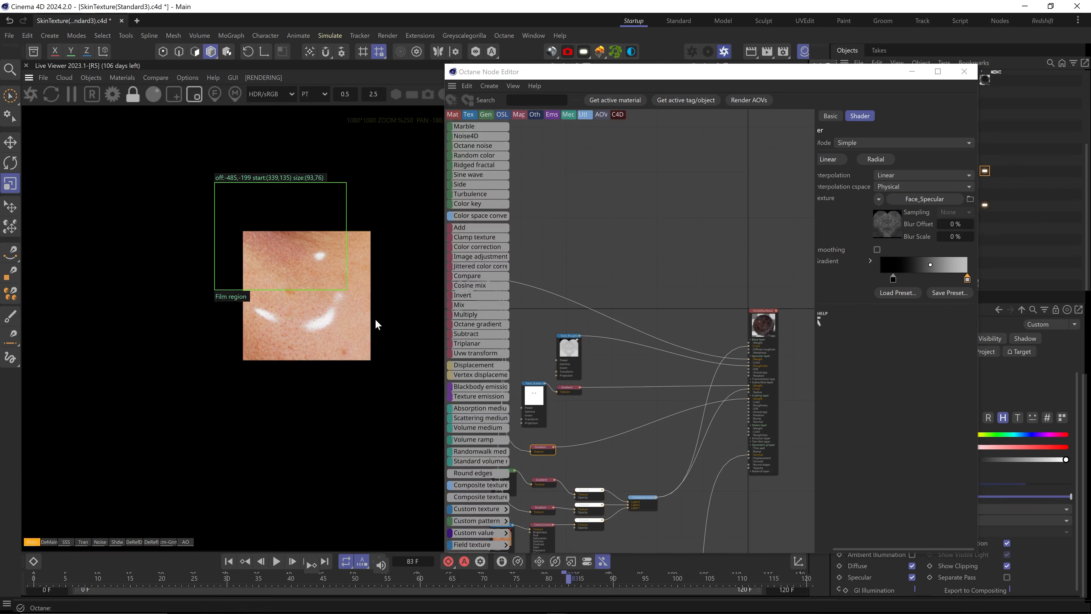
left_click_drag(377, 323, 396, 402)
scroll(770, 419, "up", 5)
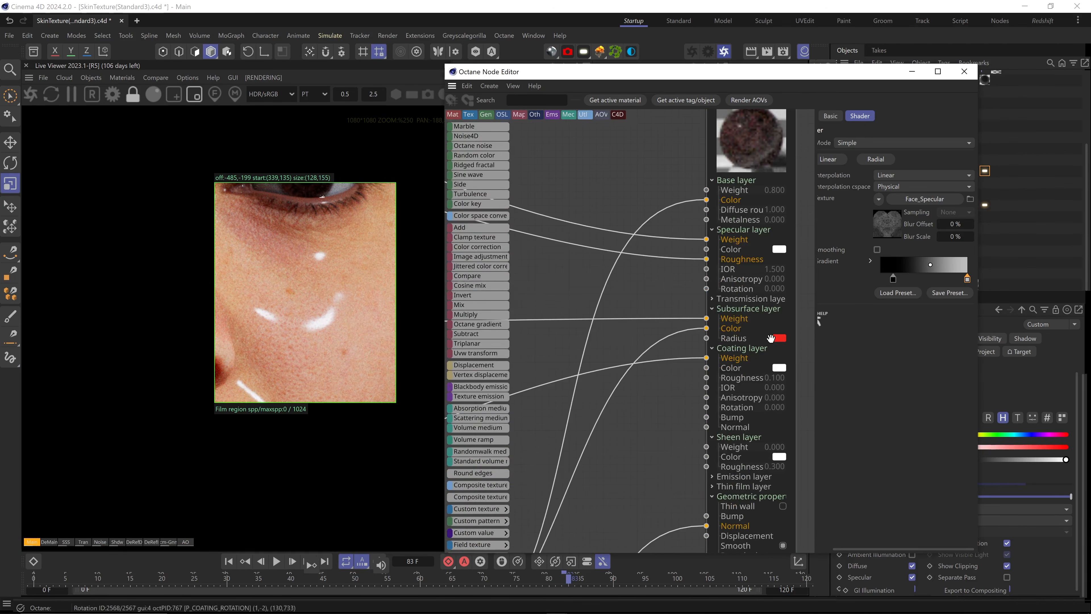
left_click(760, 162)
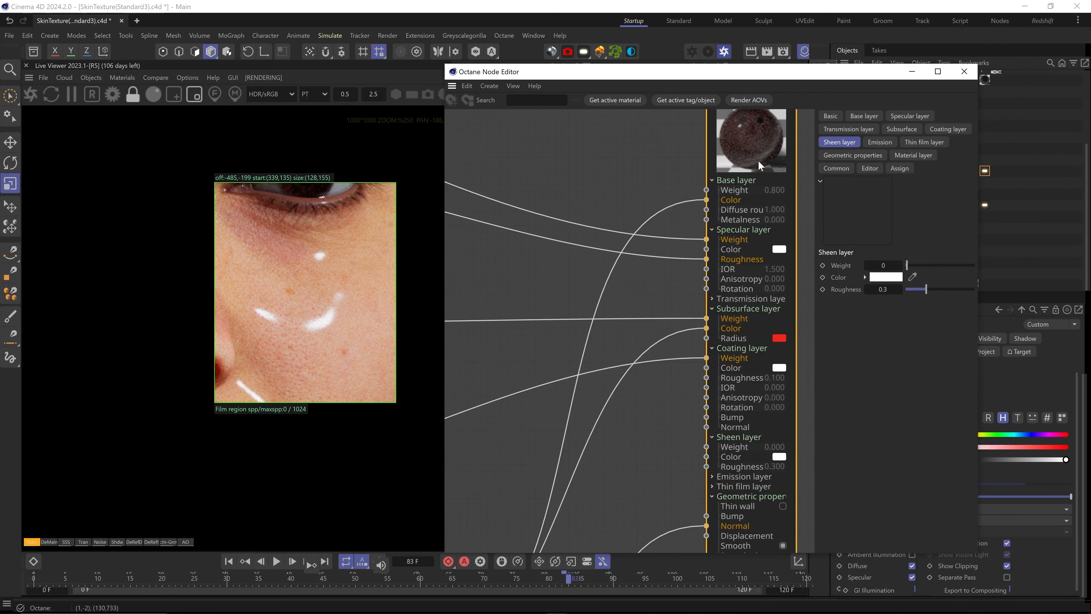
Show the coating layer settings and wire the composite texture into Coating Normal
left_click(941, 127)
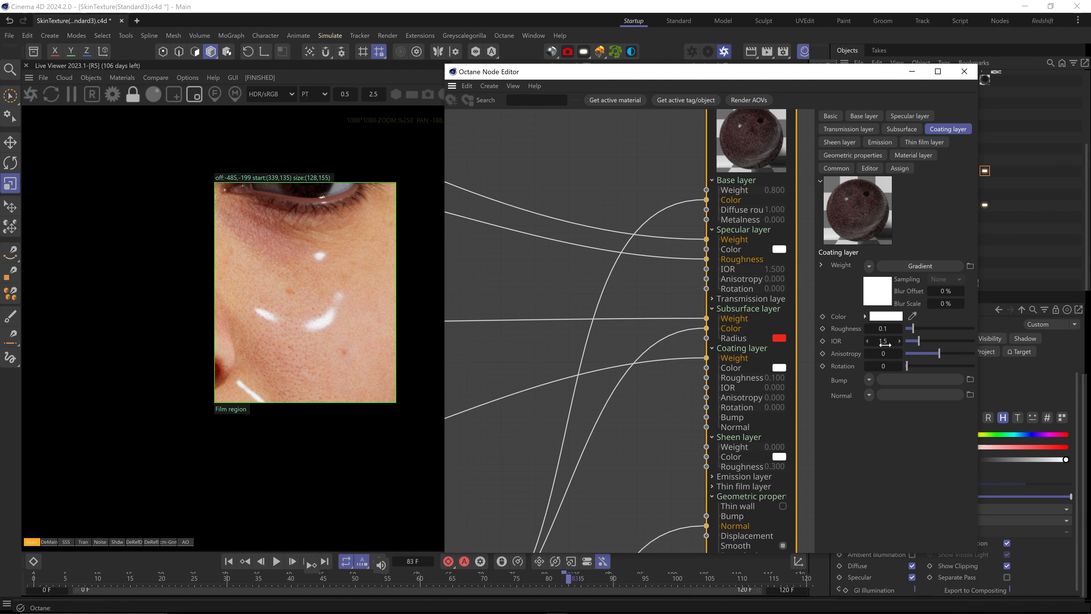
middle_click_drag(639, 490, 656, 395)
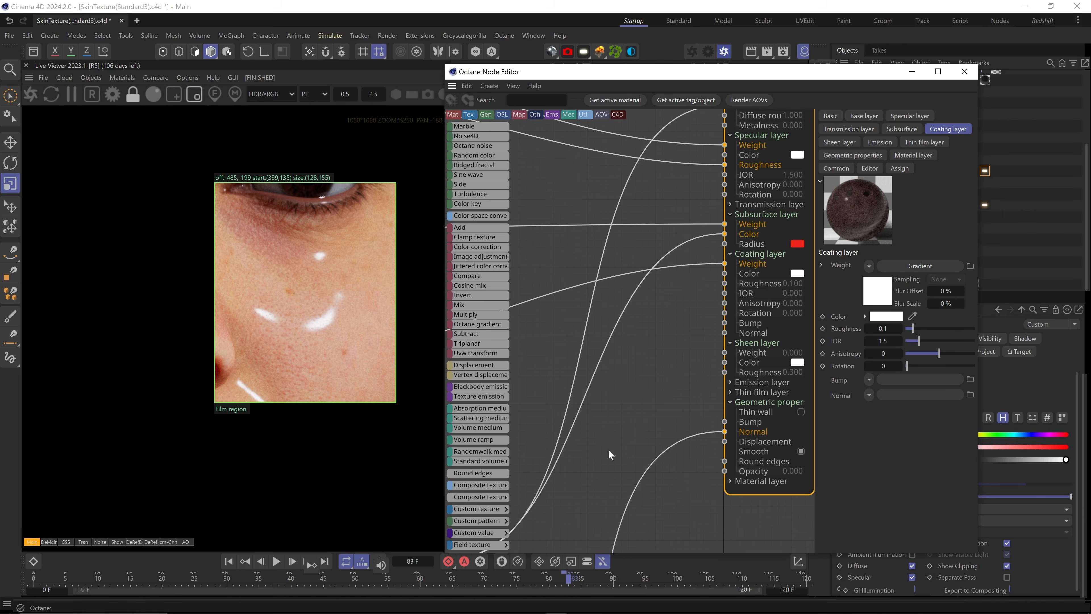
scroll(608, 448, "down", 6)
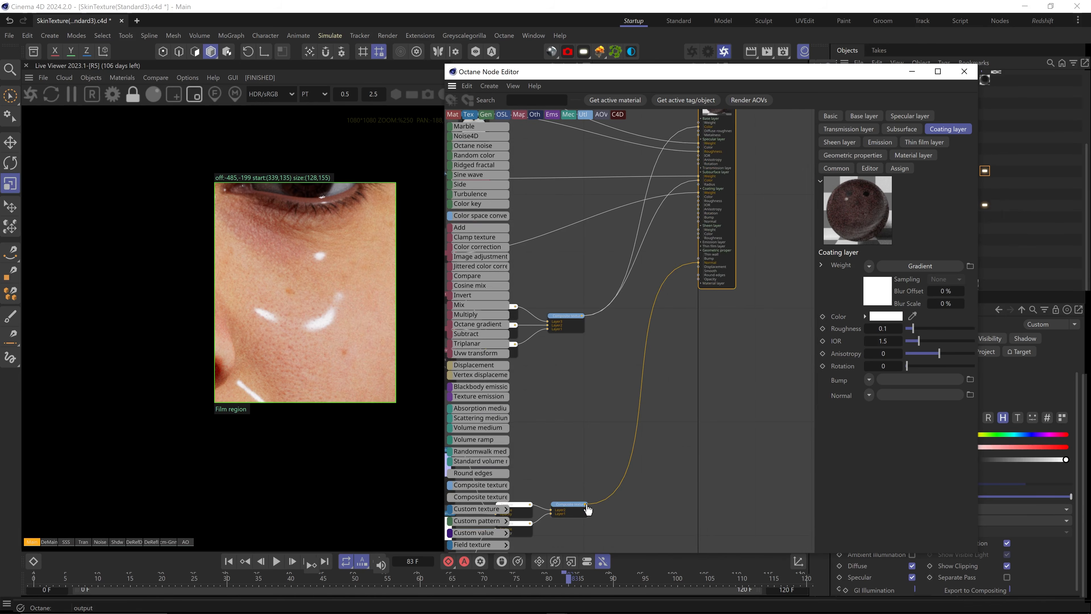
left_click_drag(588, 509, 699, 225)
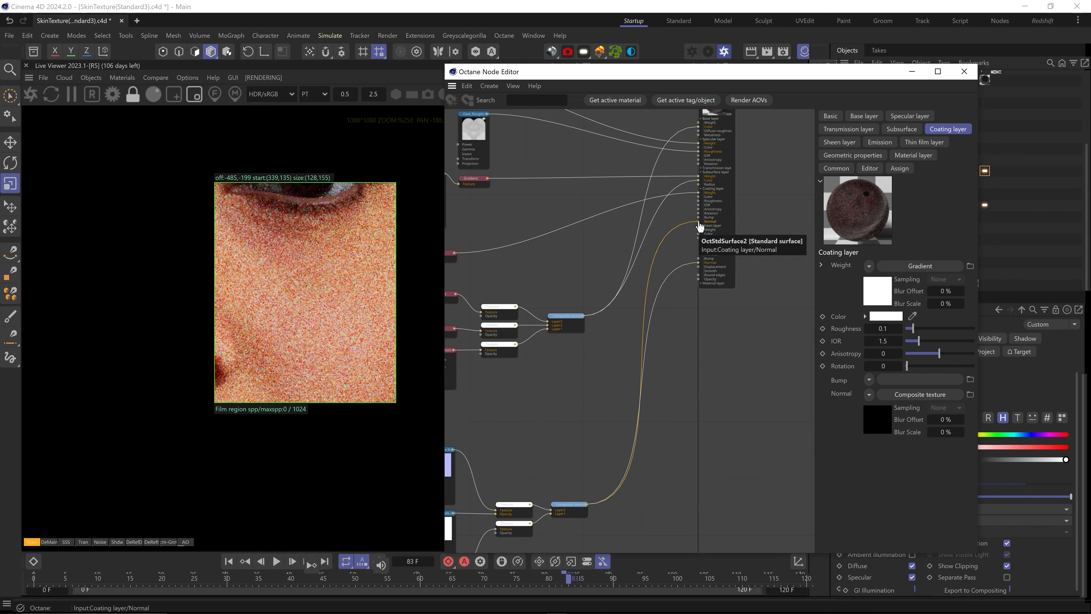
mouse_move(460, 354)
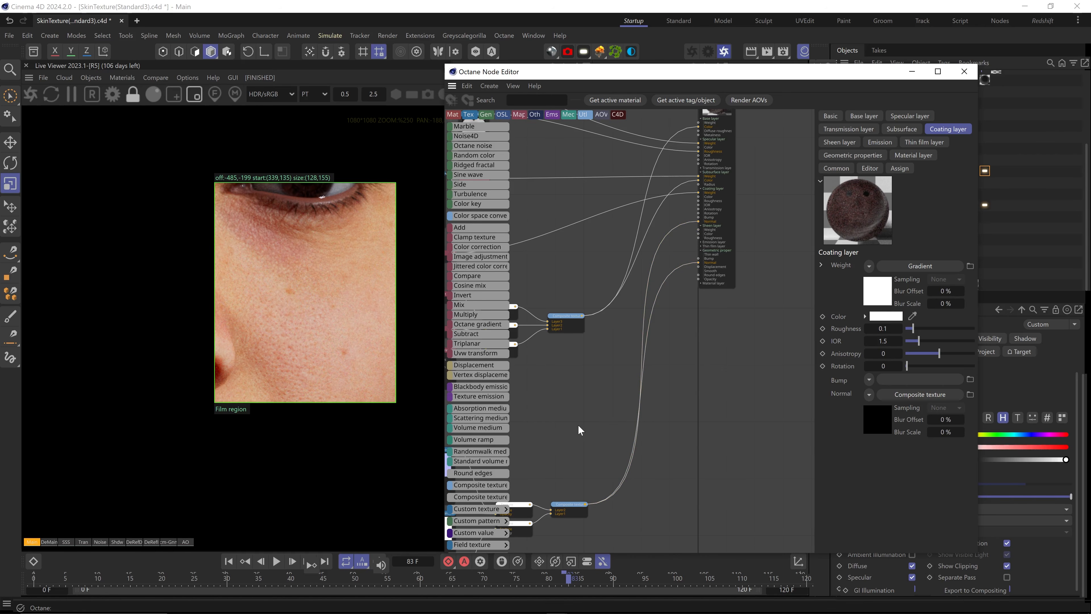
middle_click_drag(580, 431, 655, 428)
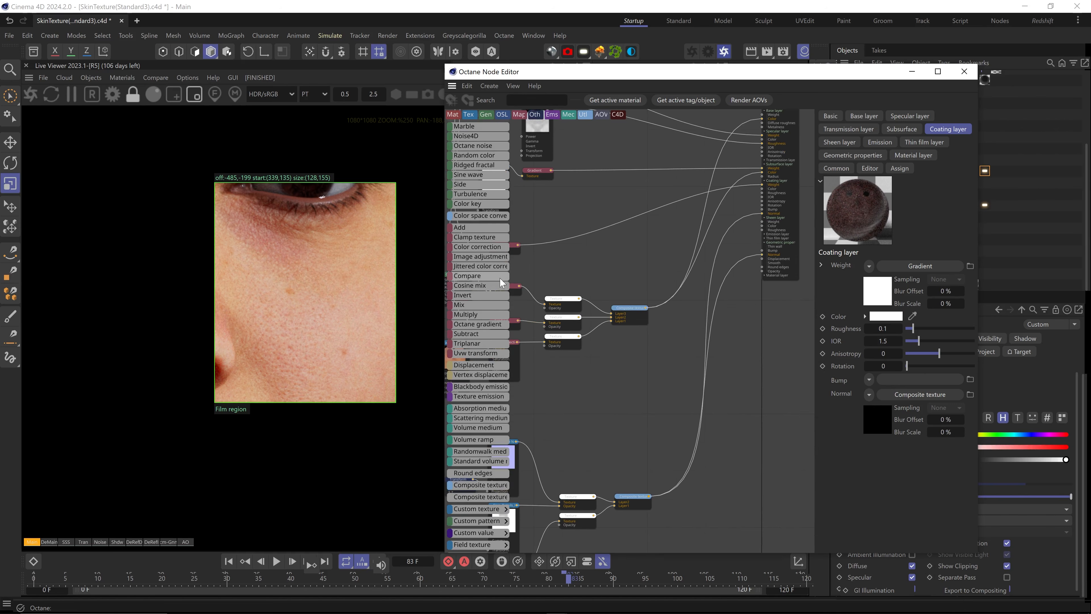
Add an RgbSpectrum node with colour 0.5, 0.5, 1
scroll(499, 285, "up", 3)
scroll(498, 285, "up", 5)
left_click_drag(493, 276, 576, 402)
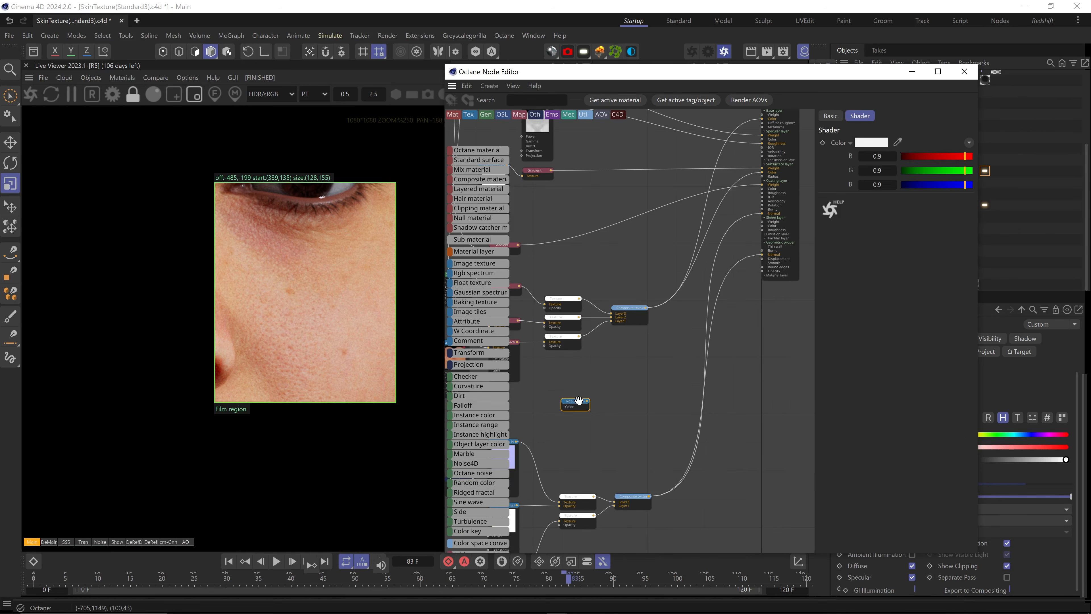
double_click(879, 155)
type(".5")
key("Tab")
type(".5")
key("Tab")
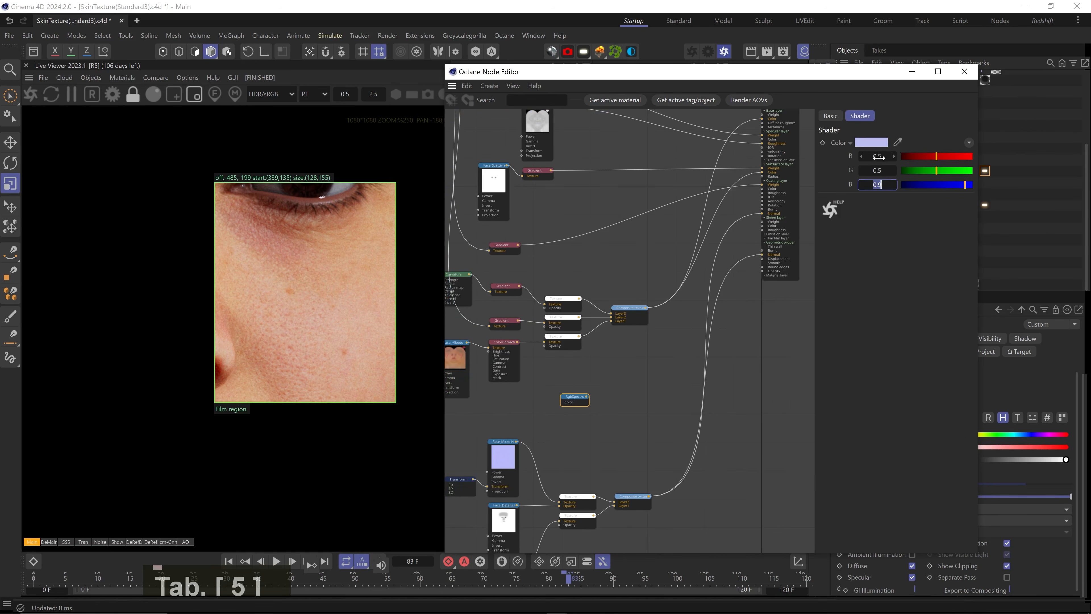
type("1")
key("Return")
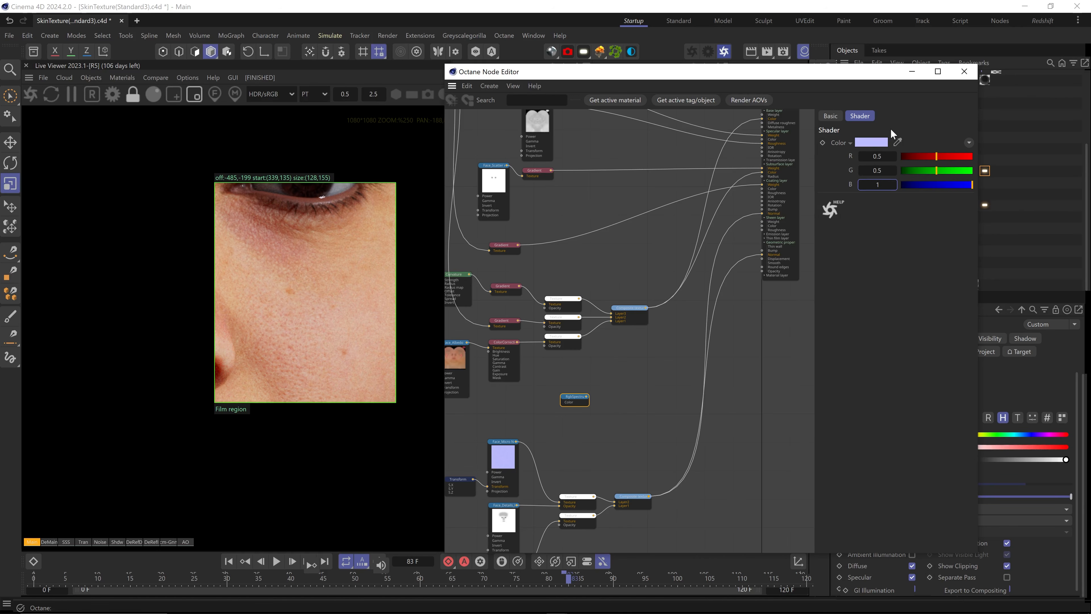
Add a MixTexture of RgbSpectrum and Composite at amount 0.25, feeding Coating Normal
left_click(648, 404)
type("cmix")
key("Return")
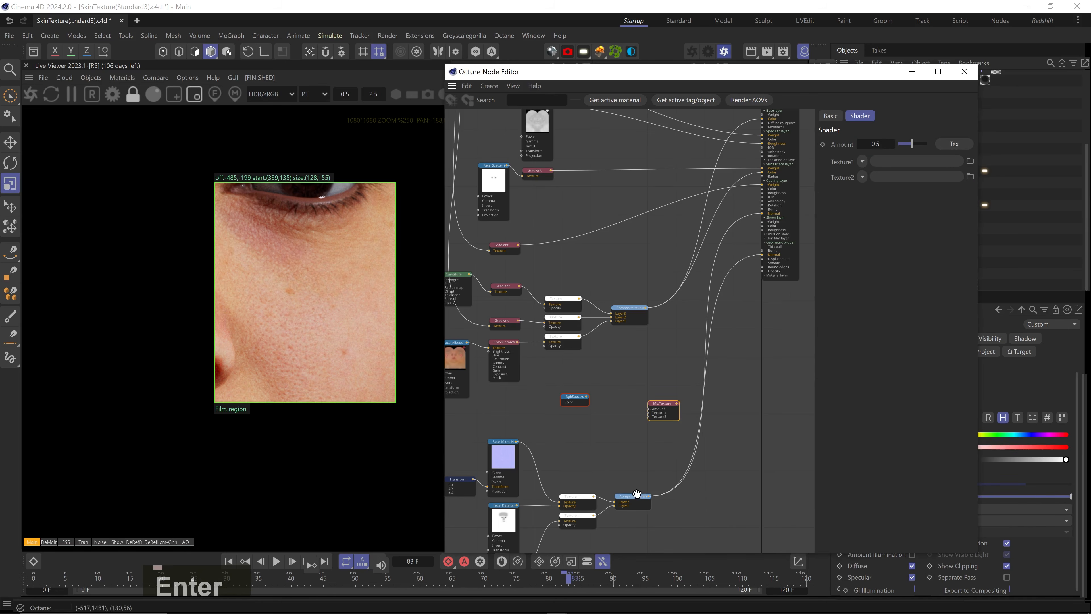
left_click_drag(650, 496, 649, 417)
left_click_drag(587, 396, 652, 415)
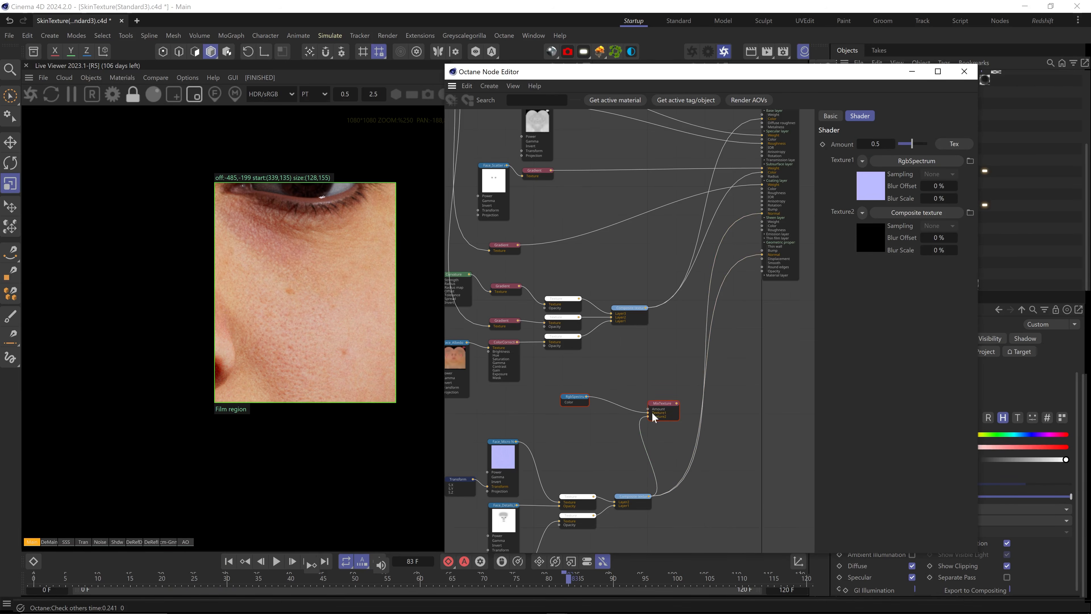
middle_click_drag(652, 412, 624, 454)
left_click_drag(649, 447, 739, 267)
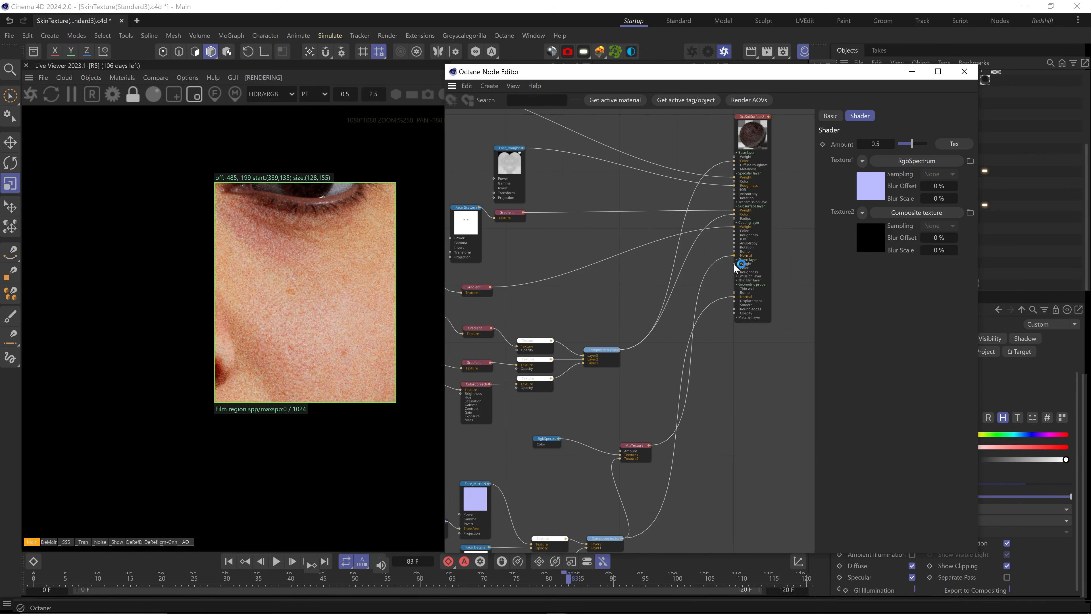
left_click_drag(642, 452, 617, 431)
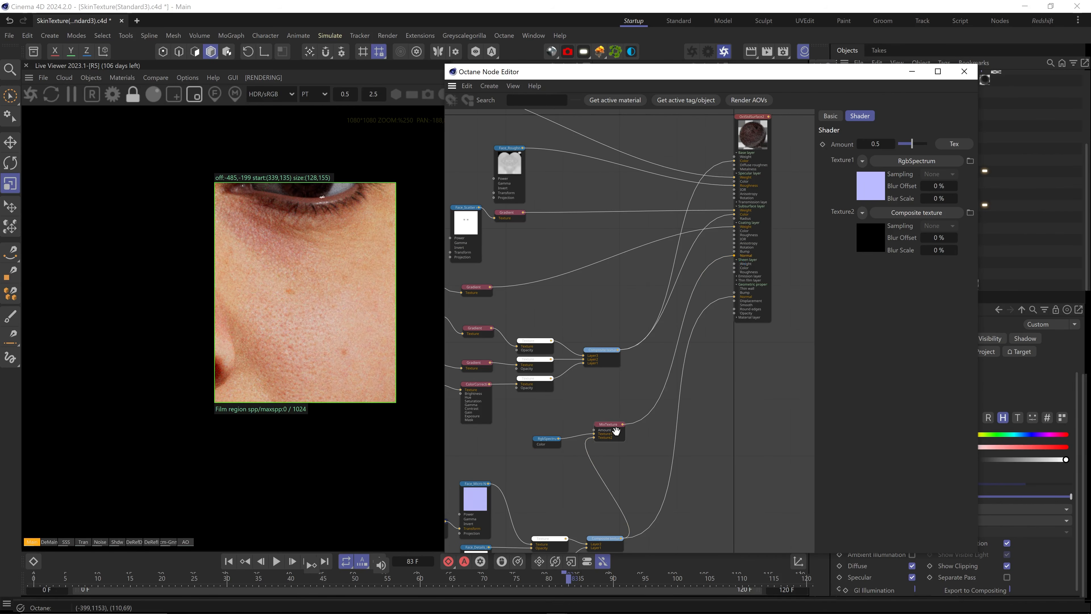
type("0.25")
key("Return")
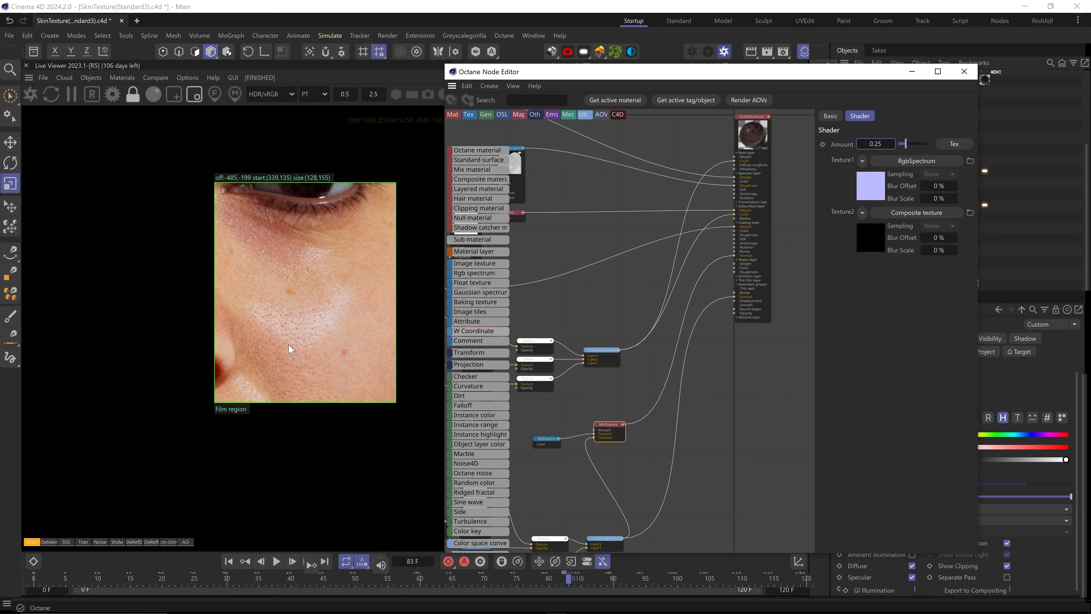
Turn on Live Viewer A/B comparison and test a mix amount of 0.75
left_click(155, 78)
left_click(161, 101)
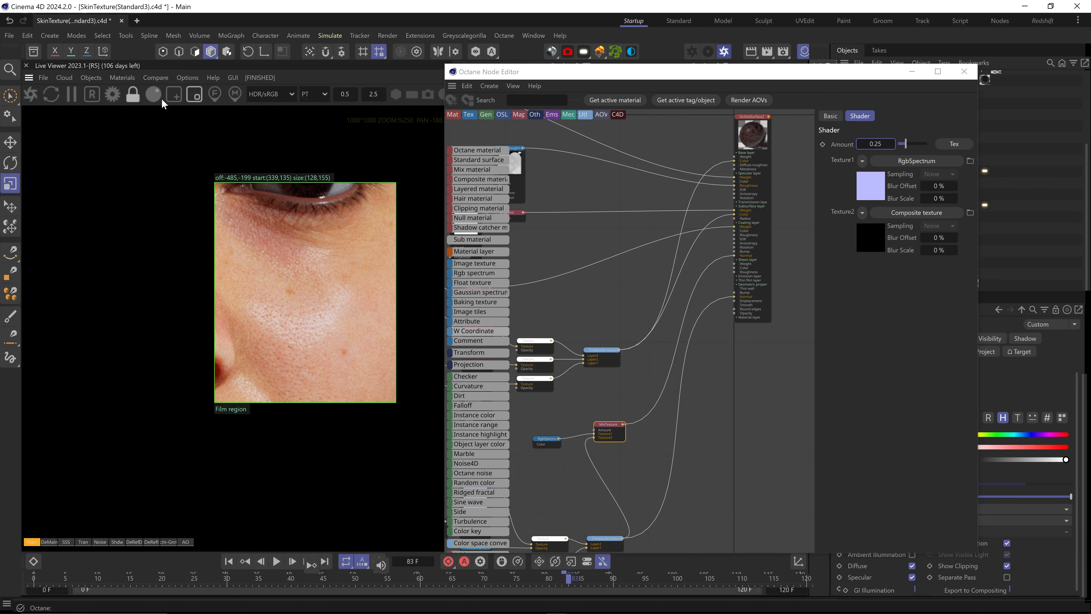
left_click_drag(35, 188, 330, 189)
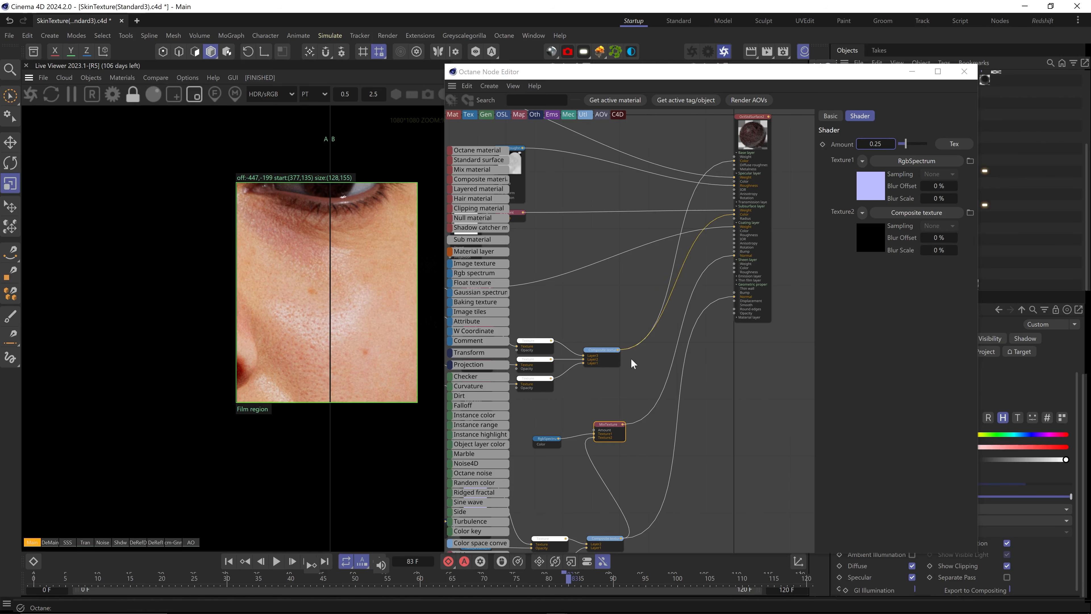
left_click(888, 145)
key("ctrl+a")
type("0.75")
key("Return")
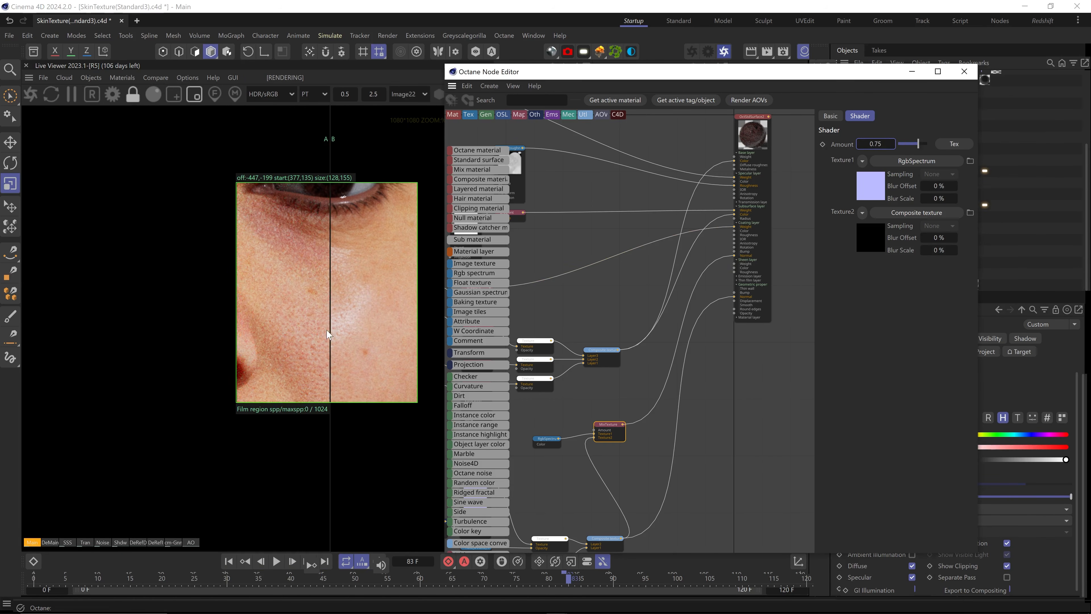
left_click_drag(330, 335, 335, 298)
middle_click_drag(528, 304, 642, 304)
Set the Face_Specular gradient's end knot value to 85
left_click(594, 288)
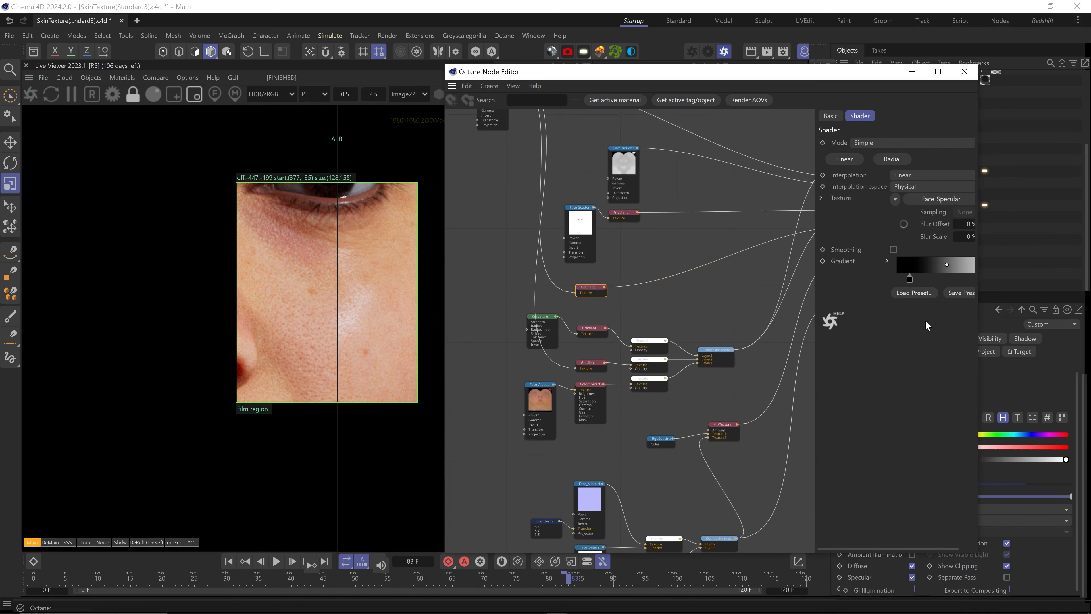
middle_click_drag(926, 321, 908, 320)
double_click(967, 282)
double_click(751, 330)
type("8")
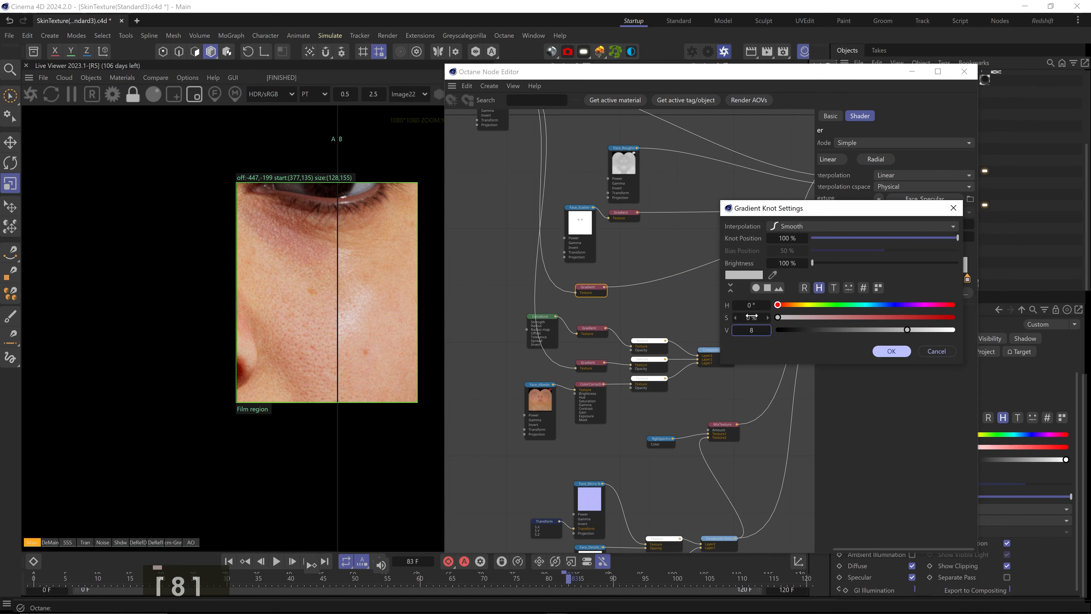
type("5")
key("Return")
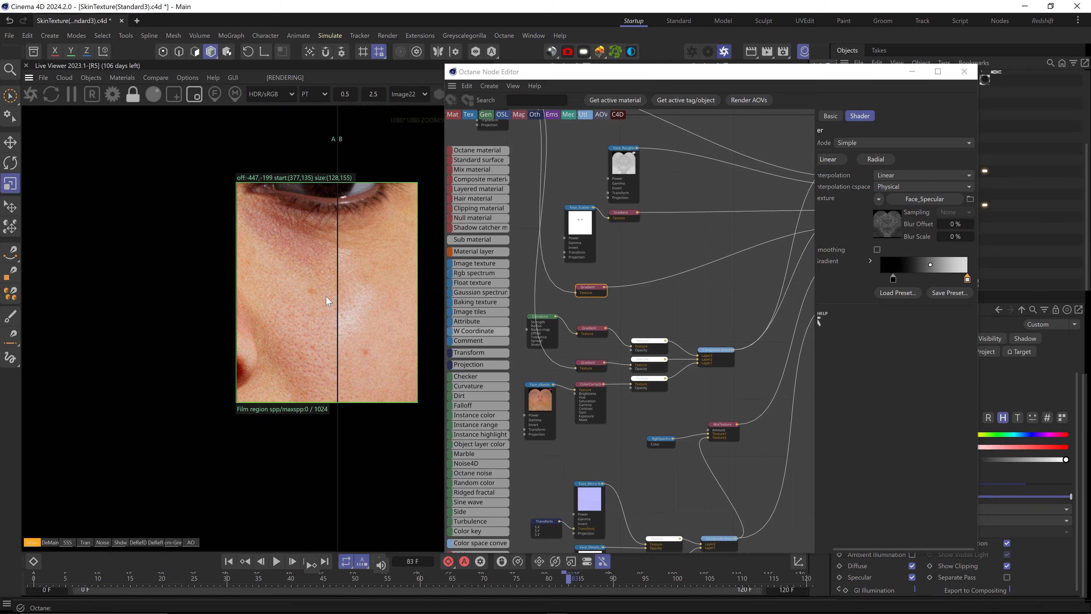
Store the render for comparison and restore the mix amount to 0.25
left_click(155, 77)
left_click(172, 116)
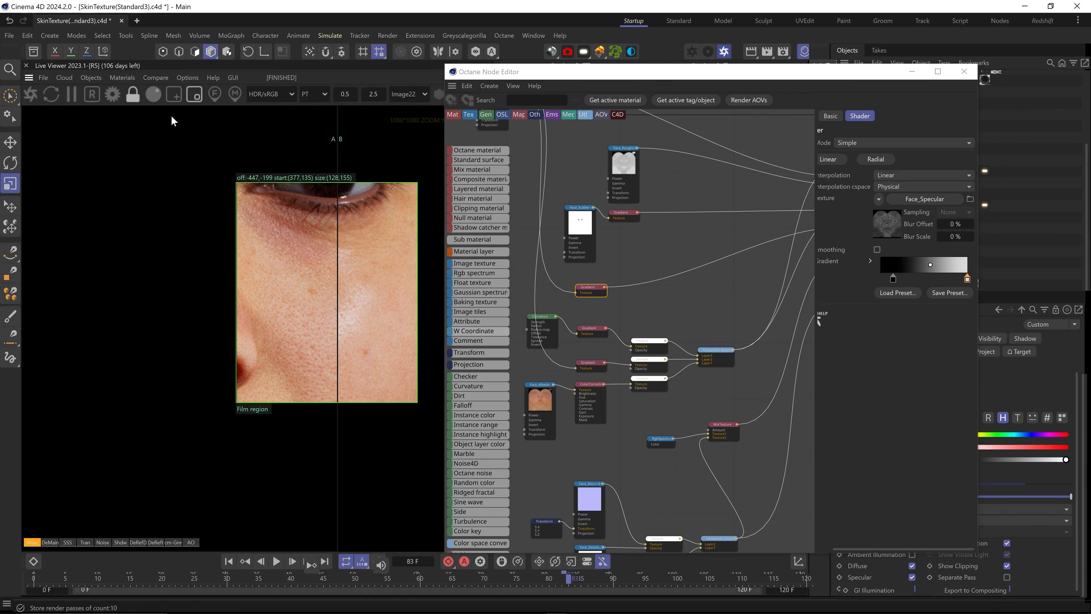
left_click_drag(62, 264, 330, 268)
left_click(725, 426)
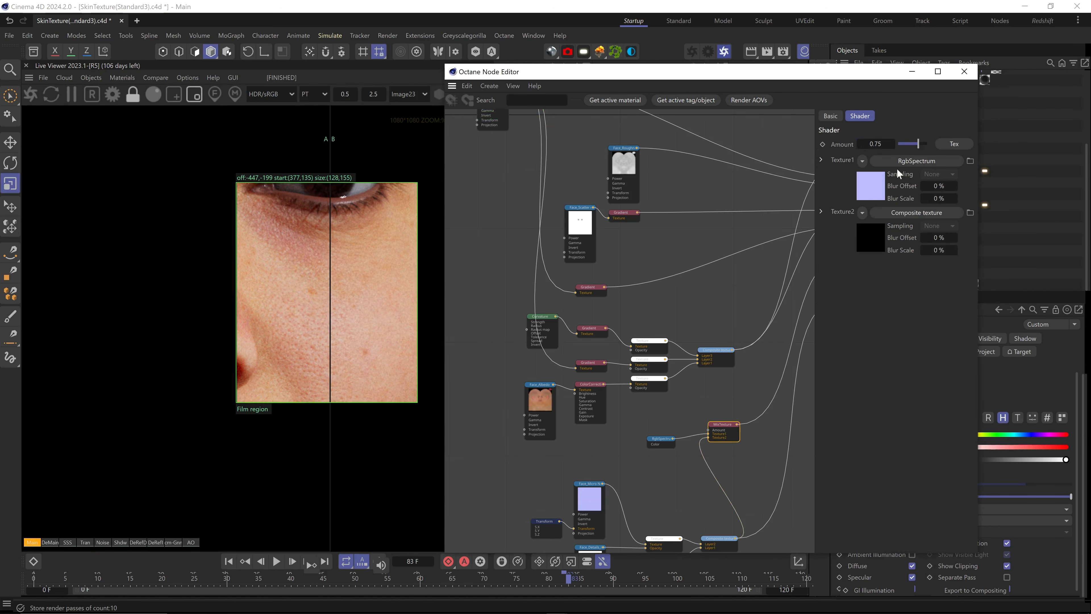
type("0.25")
key("Return")
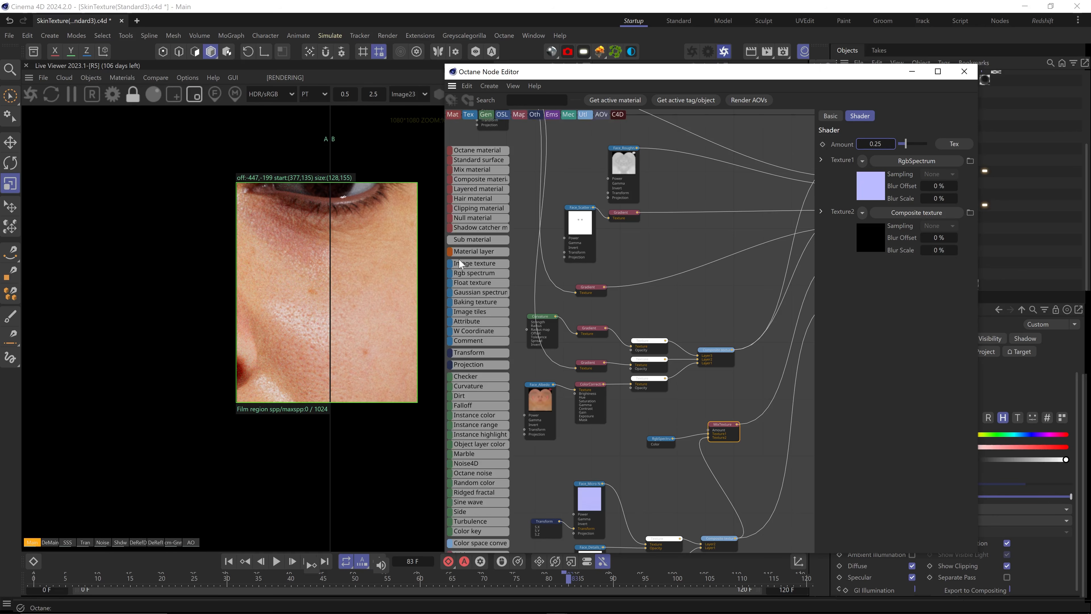
mouse_move(330, 295)
left_mouse_down()
mouse_move(411, 295)
mouse_move(263, 295)
mouse_move(349, 288)
mouse_move(337, 285)
left_mouse_up()
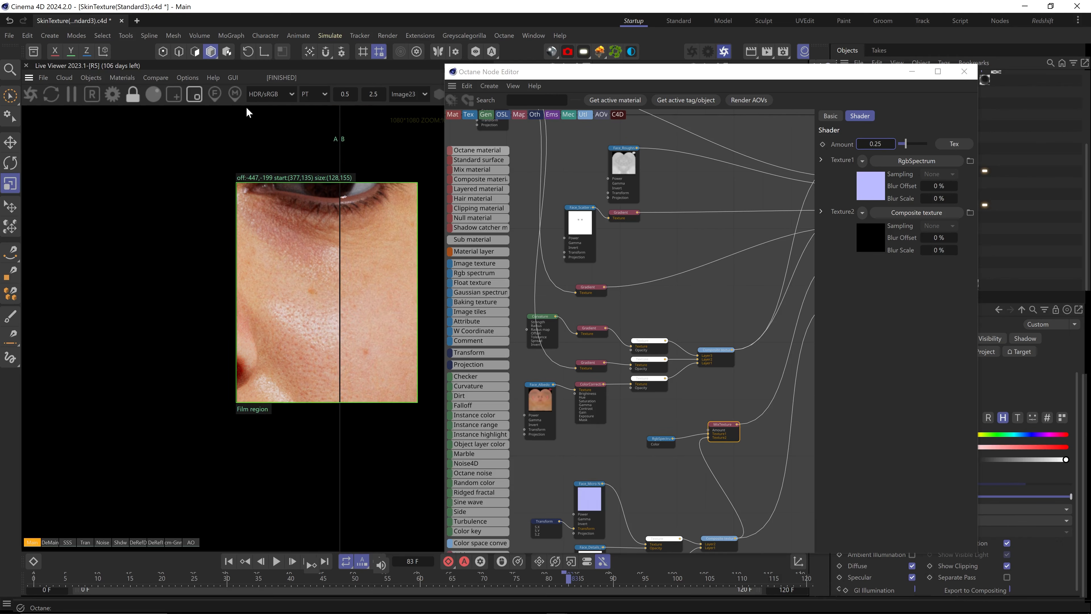
Turn off the film region and A/B comparison, then zoom out
left_click(195, 94)
left_click(156, 78)
left_click(172, 102)
scroll(258, 368, "down", 4)
scroll(257, 374, "down", 2)
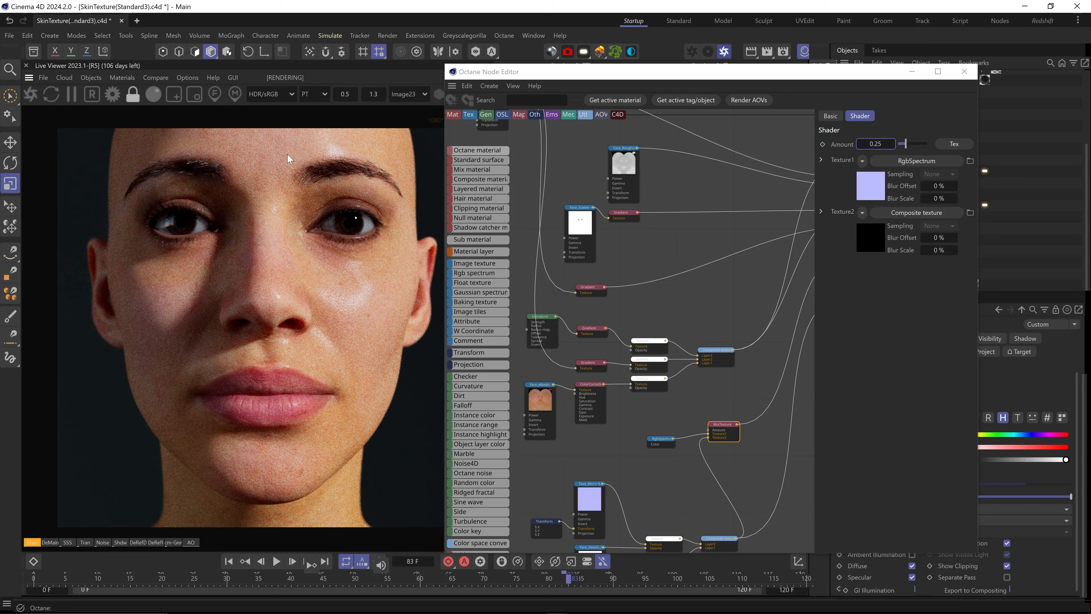
View through the eye close-up camera, OctaneCamera.2, and pan over the cheek and eye
left_click_drag(854, 77, 845, 288)
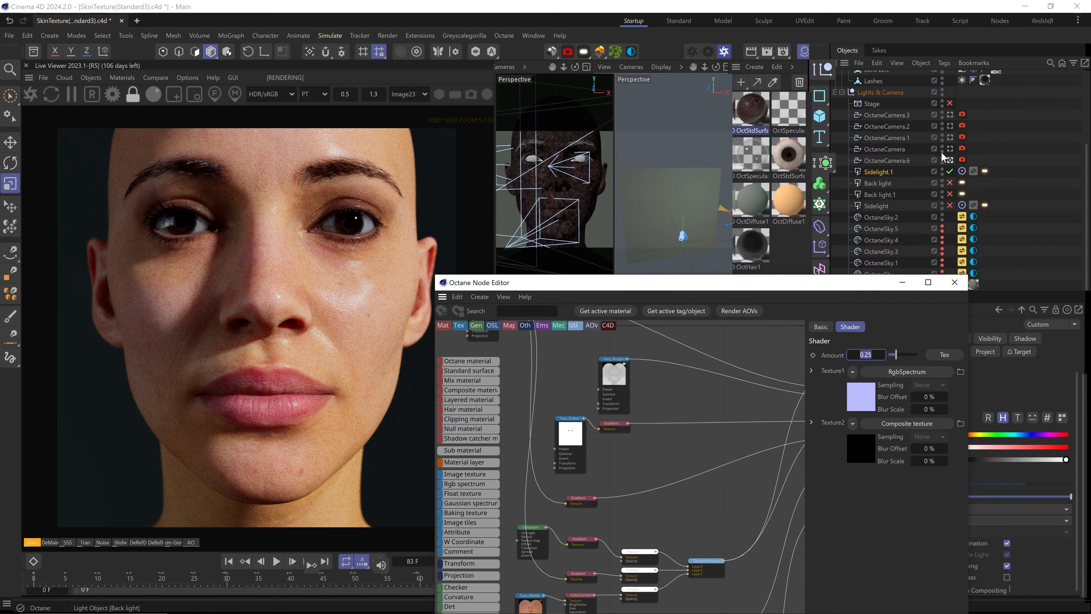
left_click(951, 126)
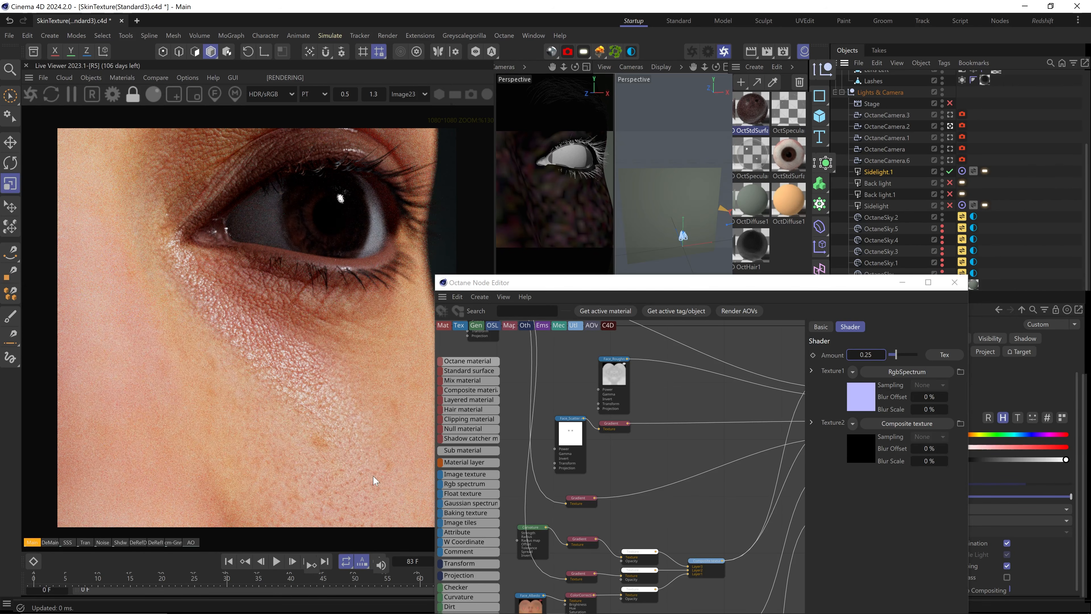
scroll(357, 472, "up", 8)
middle_click_drag(383, 520, 208, 316)
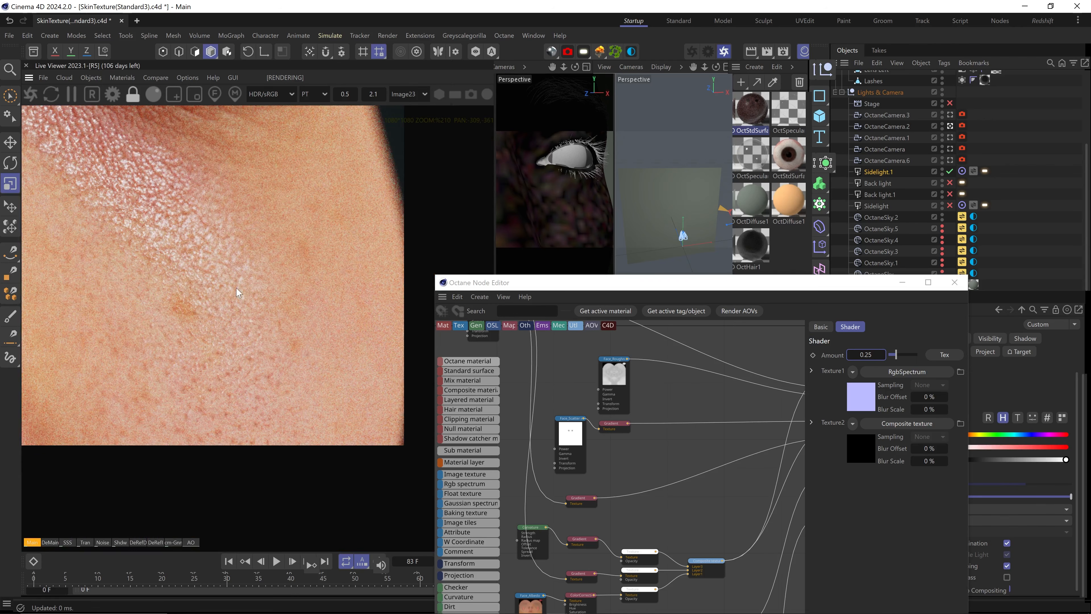
middle_click_drag(168, 233, 294, 362)
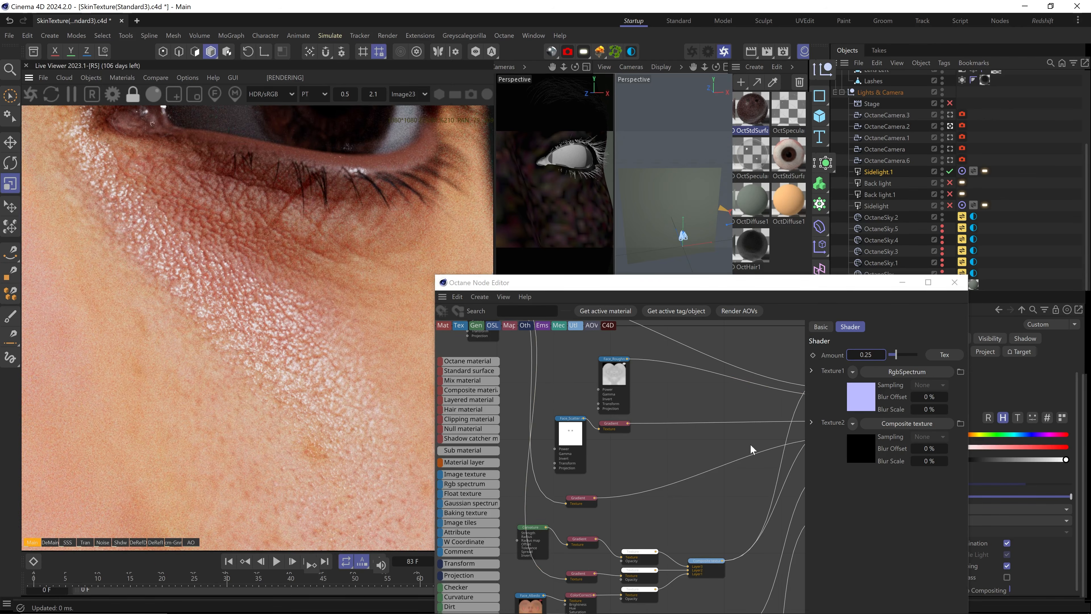
Raise the MixTexture amount to 0.35
left_click_drag(865, 355, 868, 355)
type("3")
key("Return")
scroll(287, 340, "down", 12)
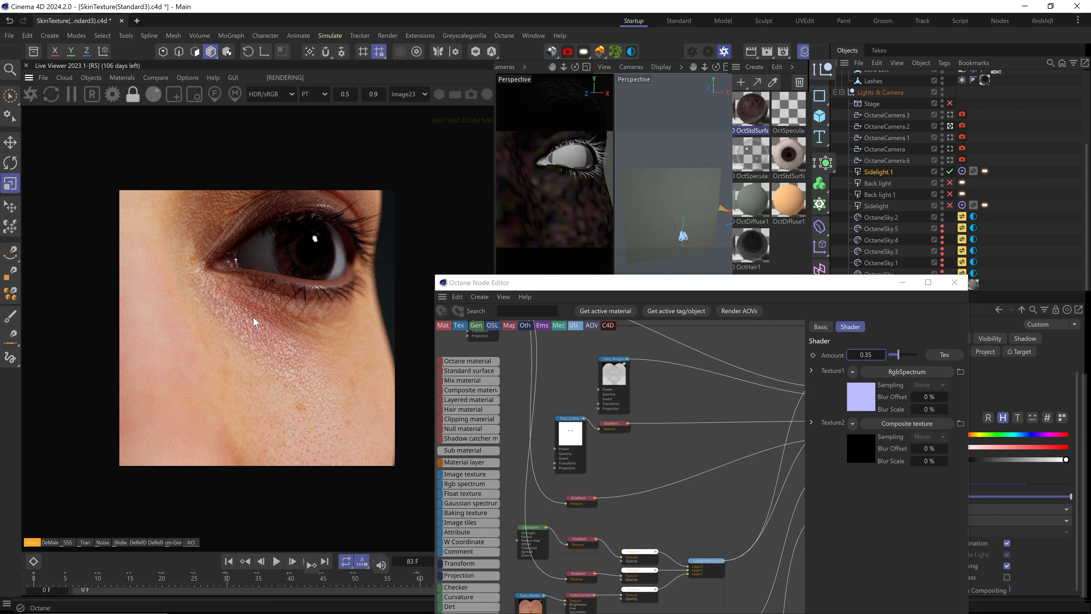
Switch to the full-face camera OctaneCamera.6 and select the OctStdSurface2 node
left_click(951, 160)
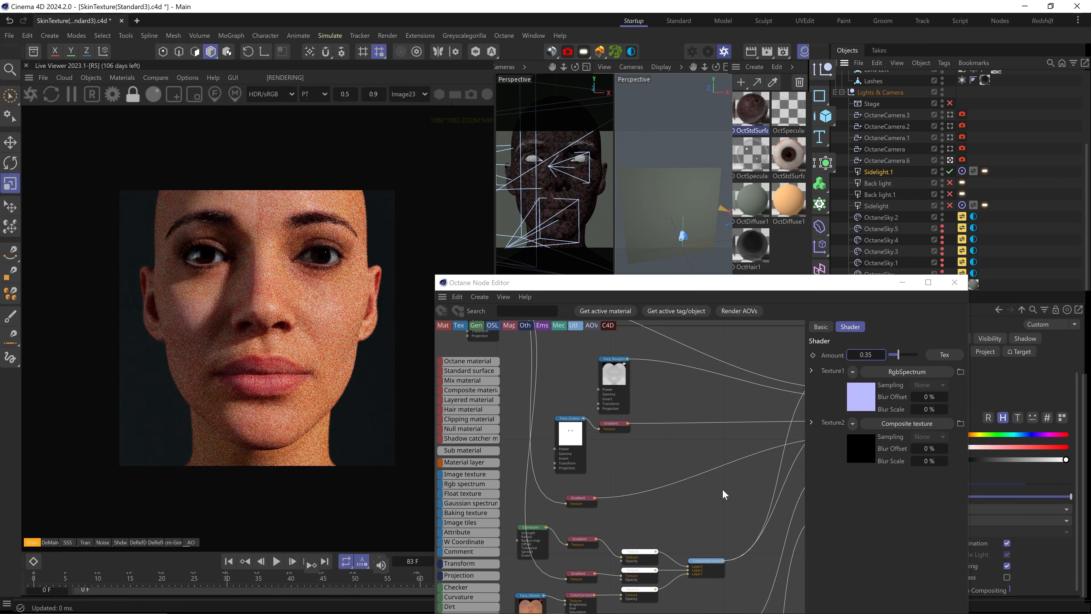
middle_click_drag(715, 498, 658, 503)
scroll(659, 494, "down", 3)
scroll(730, 435, "up", 3)
middle_click_drag(730, 432, 696, 408)
left_click(714, 383)
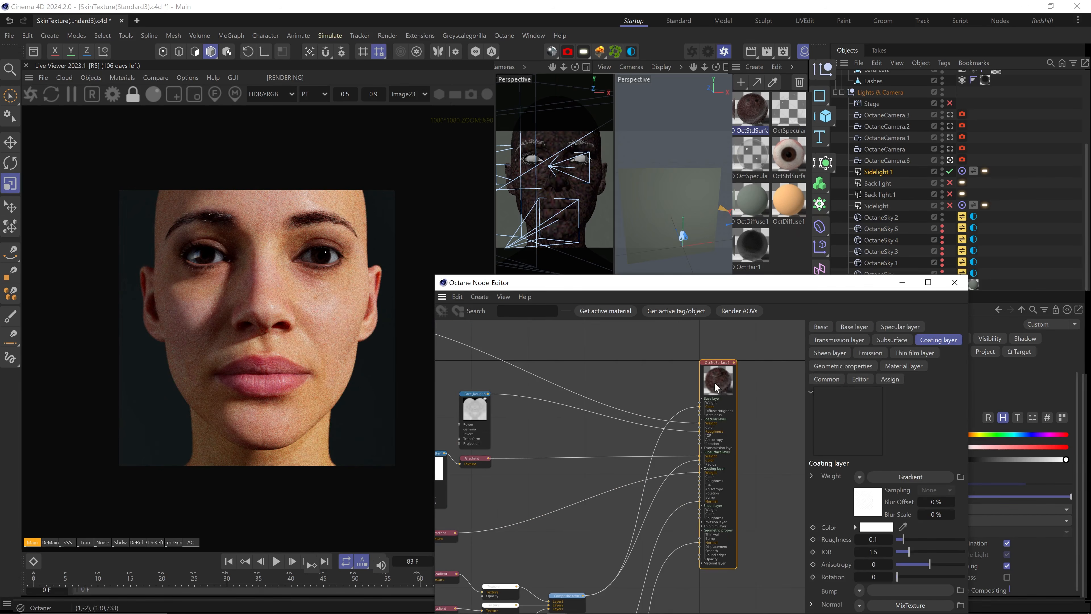
left_click_drag(755, 279, 778, 94)
Set the sheen weight to 1 and the sheen colour to a warm off-white (255, 247, 237)
left_click(852, 161)
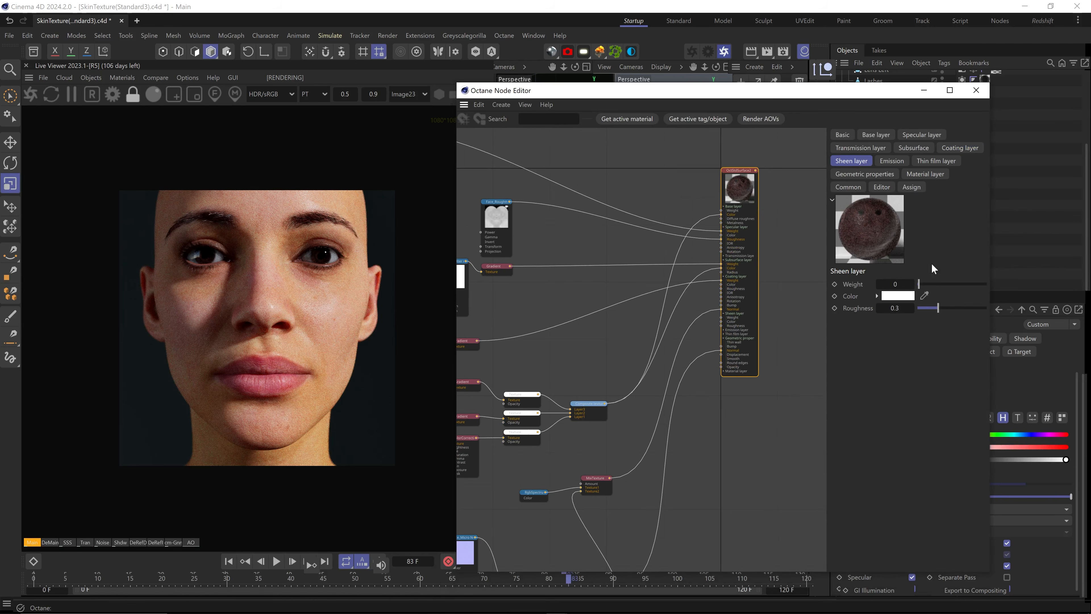
left_click(895, 284)
type("1")
key("Return")
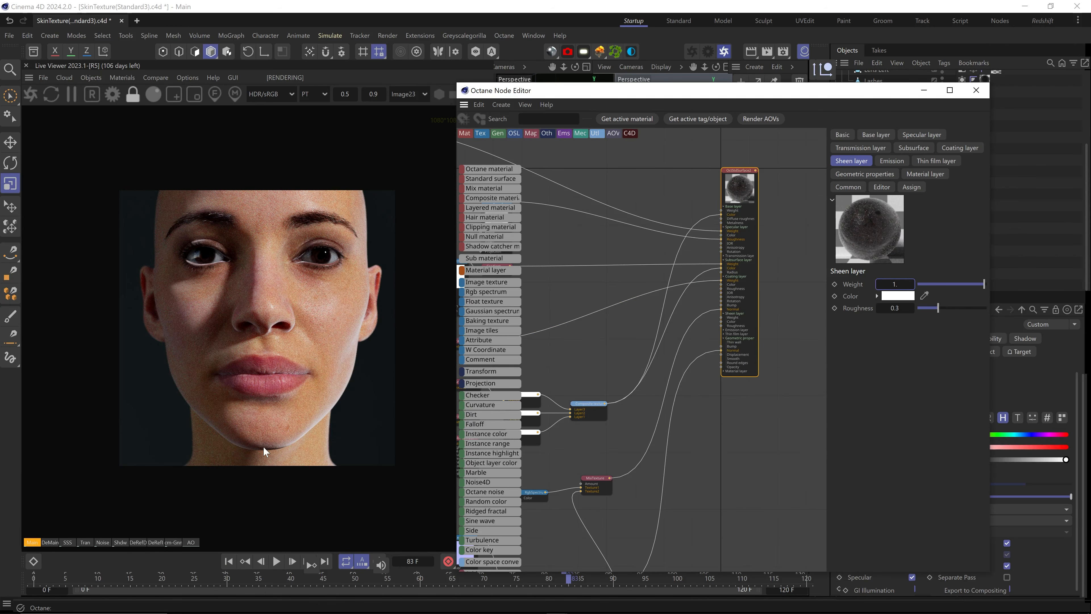
left_click(894, 298)
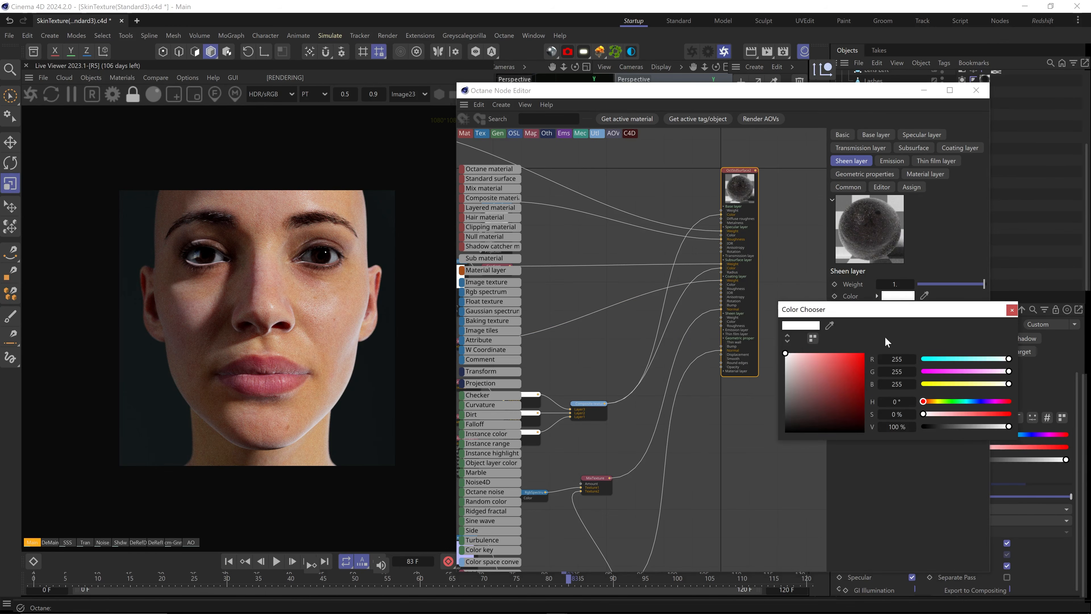
left_click(931, 402)
left_click(791, 353)
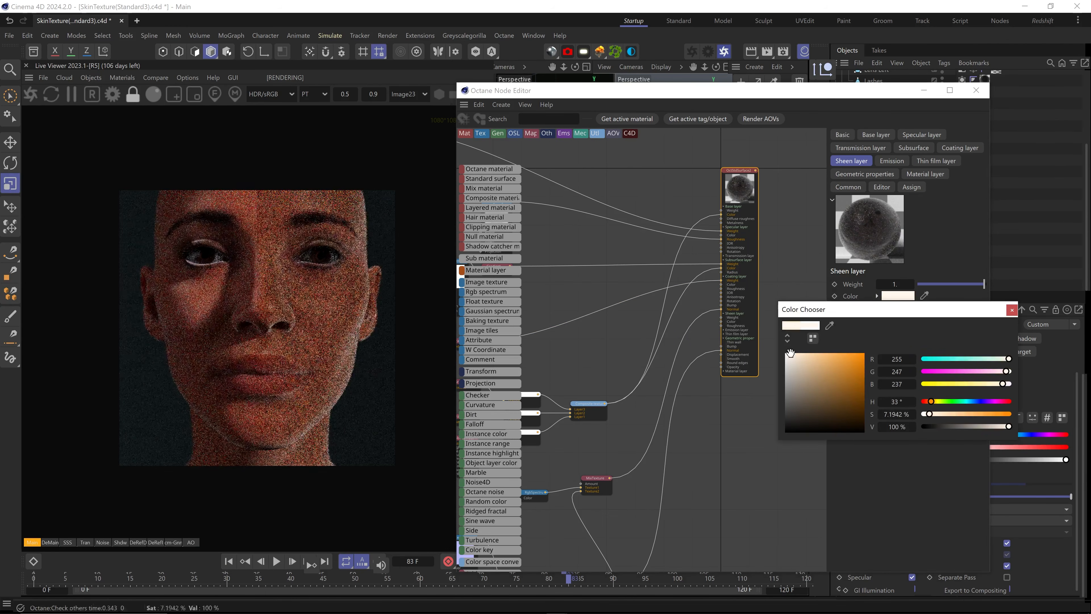
left_click(1012, 311)
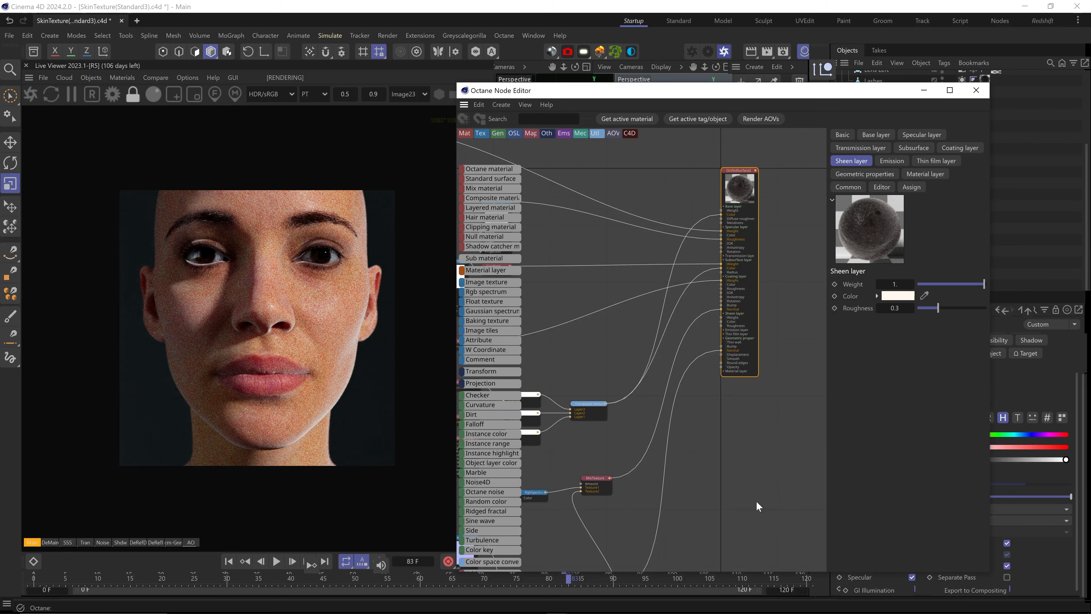
scroll(757, 507, "down", 5)
left_click(679, 447, "ctrl")
Add a Noise texture node and wire it into the sheen layer's weight
left_click_drag(679, 445, 661, 457)
scroll(703, 399, "up", 5)
left_click_drag(772, 198, 809, 193)
type("cnoise")
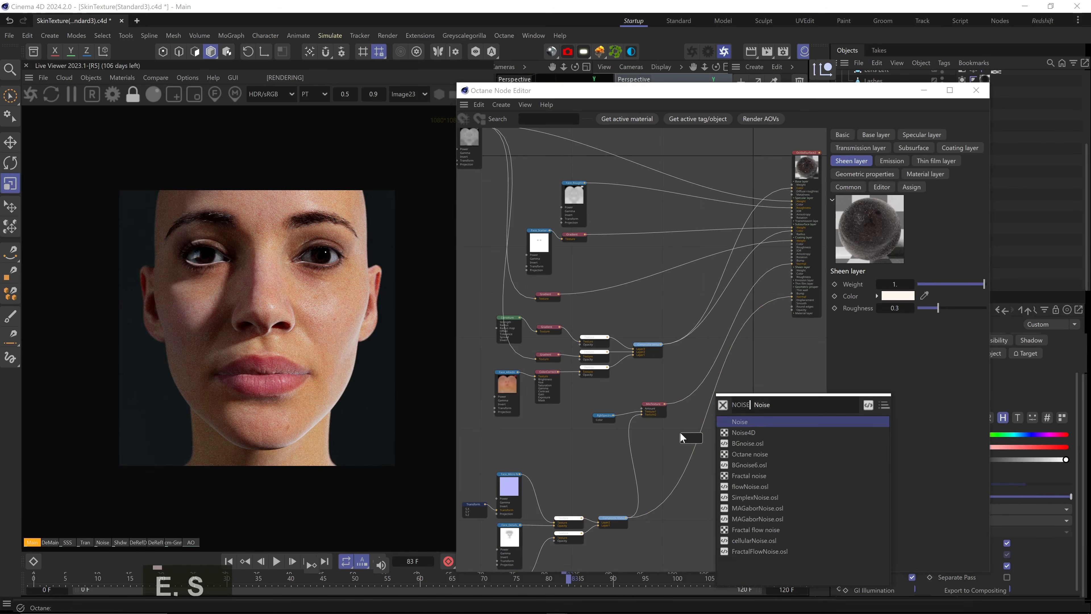
double_click(749, 454)
left_click_drag(696, 458, 658, 453)
scroll(660, 452, "up", 3)
middle_click_drag(697, 394, 632, 458)
scroll(631, 459, "down", 1)
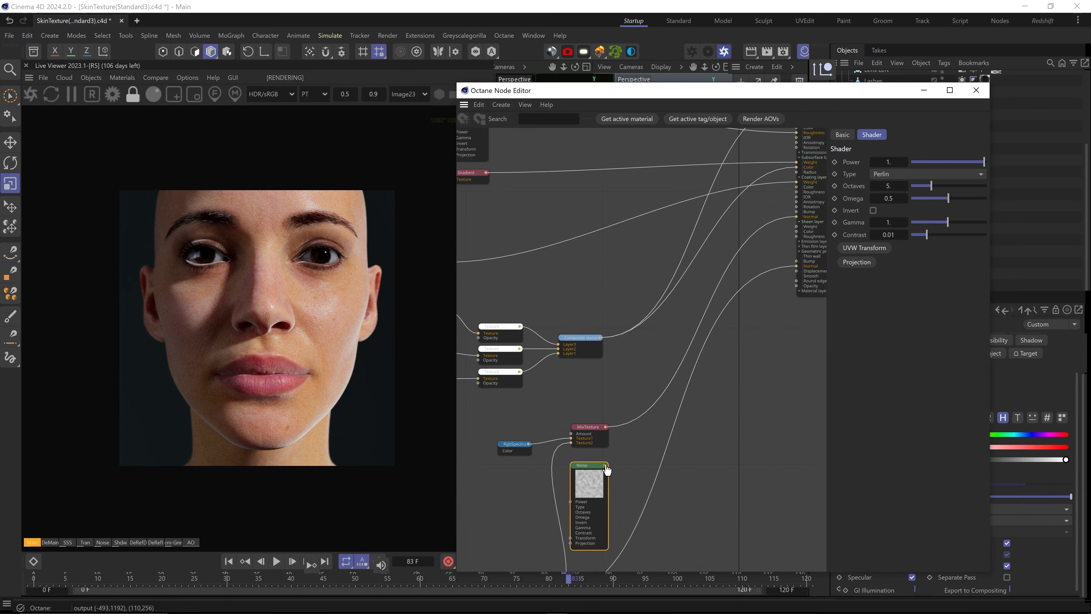
left_click_drag(605, 466, 798, 227)
middle_click_drag(657, 488, 680, 430)
Scale the noise to about 0.336 with a UVW Transform and raise contrast to 0.608262
right_click(616, 419)
left_click(618, 422)
key("ctrl+s")
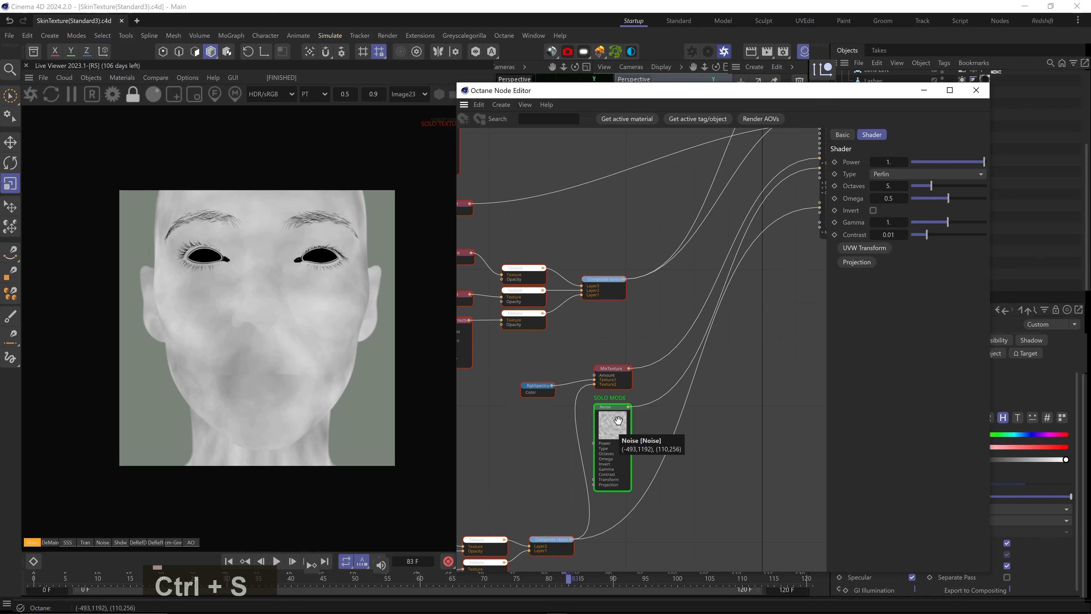
left_click(864, 248)
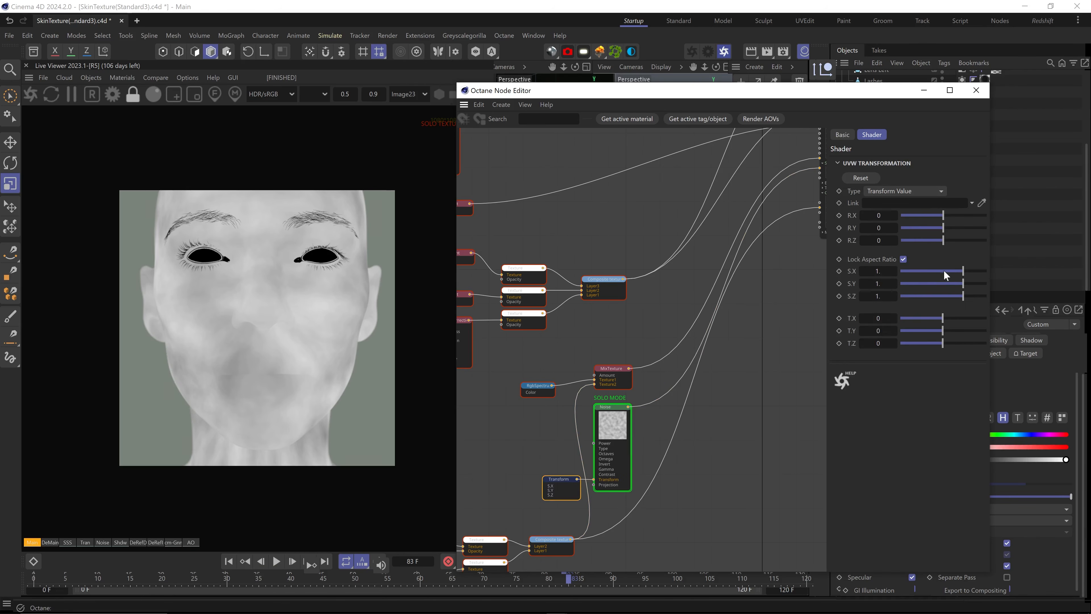
left_click_drag(944, 269, 956, 273)
left_click(615, 409)
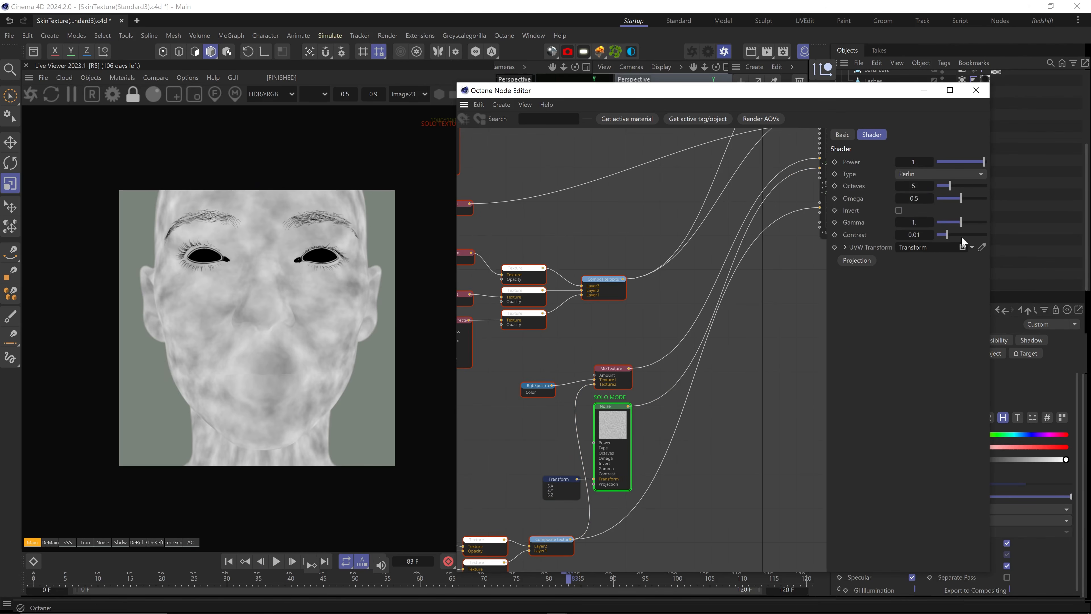
left_click_drag(963, 236, 967, 237)
right_click(622, 427)
left_click(629, 430)
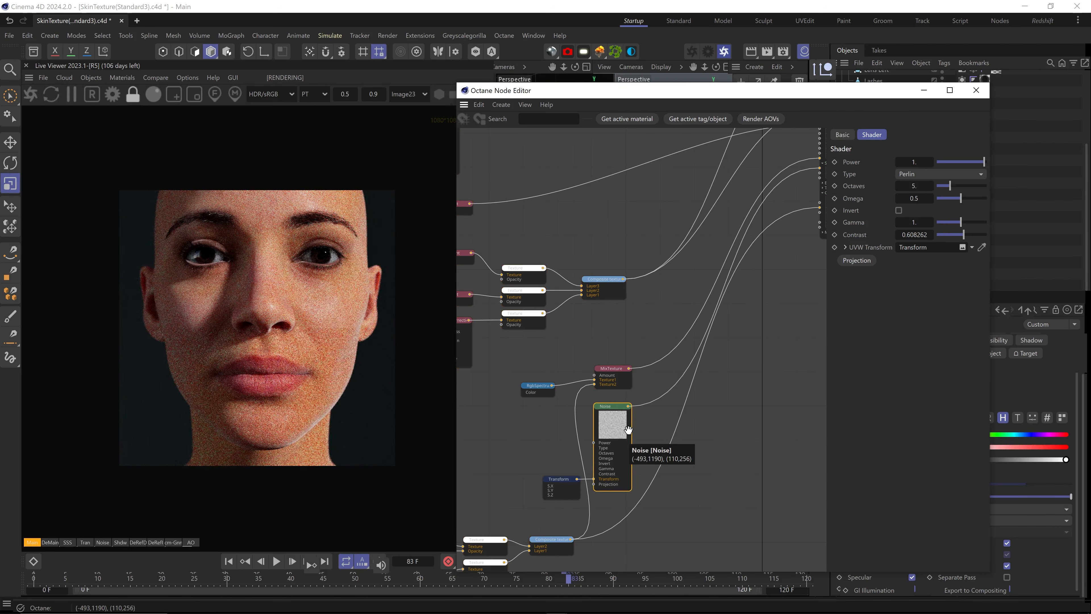
middle_click_drag(647, 409, 624, 427)
Insert a Gradient between noise and sheen weight, with knots at 74% white and 26% black
type("c")
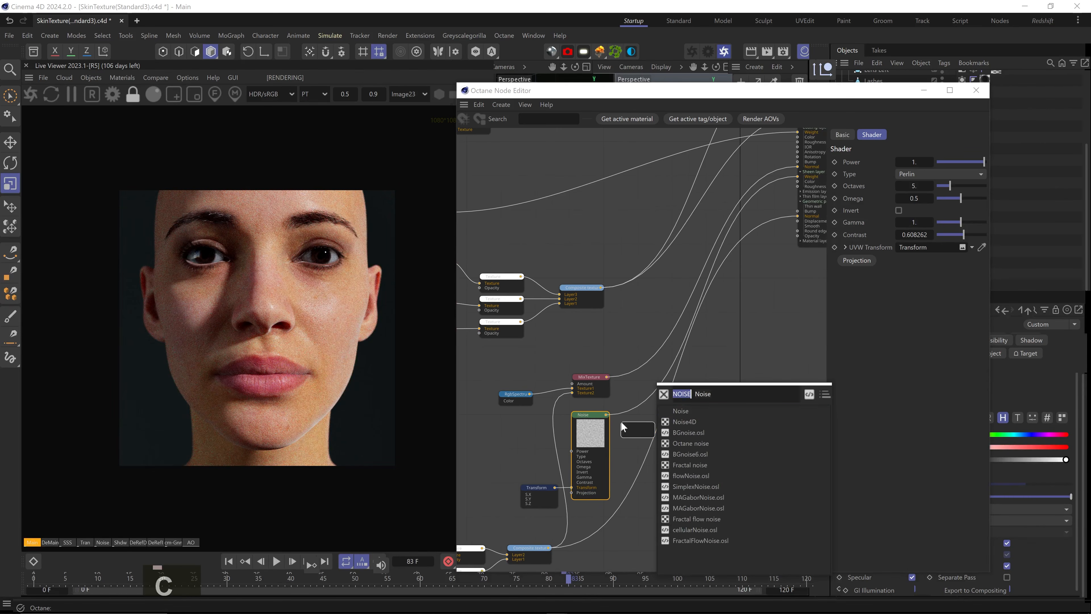
type("grad")
left_click(681, 431)
mouse_move(642, 430)
left_mouse_down("alt")
mouse_move(633, 410)
mouse_move(635, 419)
left_mouse_up("alt")
left_click_drag(923, 338, 907, 343)
double_click(979, 299)
left_click(893, 367)
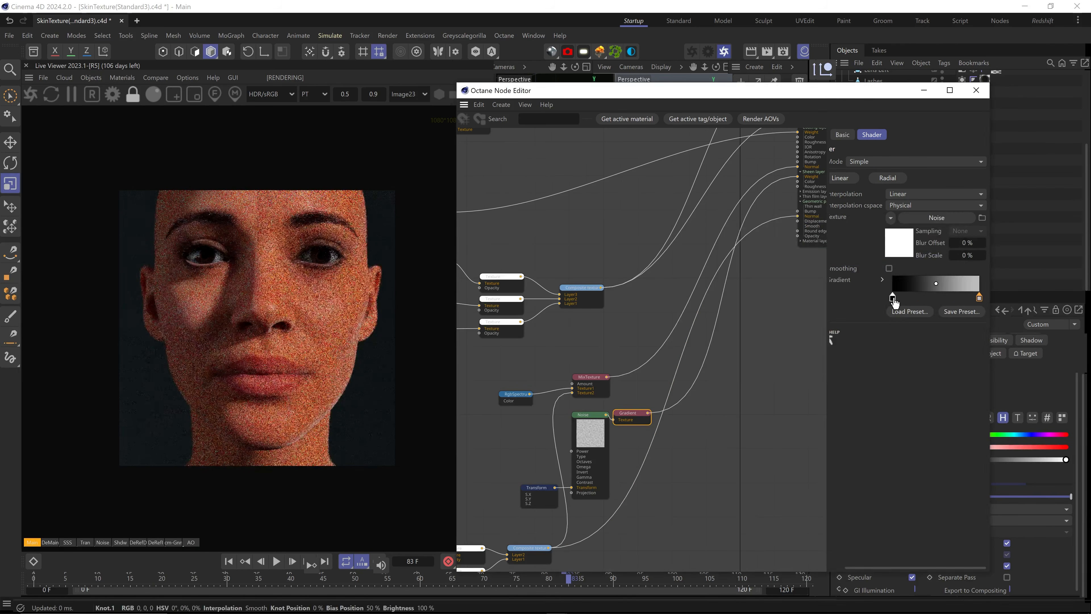
double_click(893, 298)
left_click_drag(778, 345, 824, 344)
left_click(888, 366)
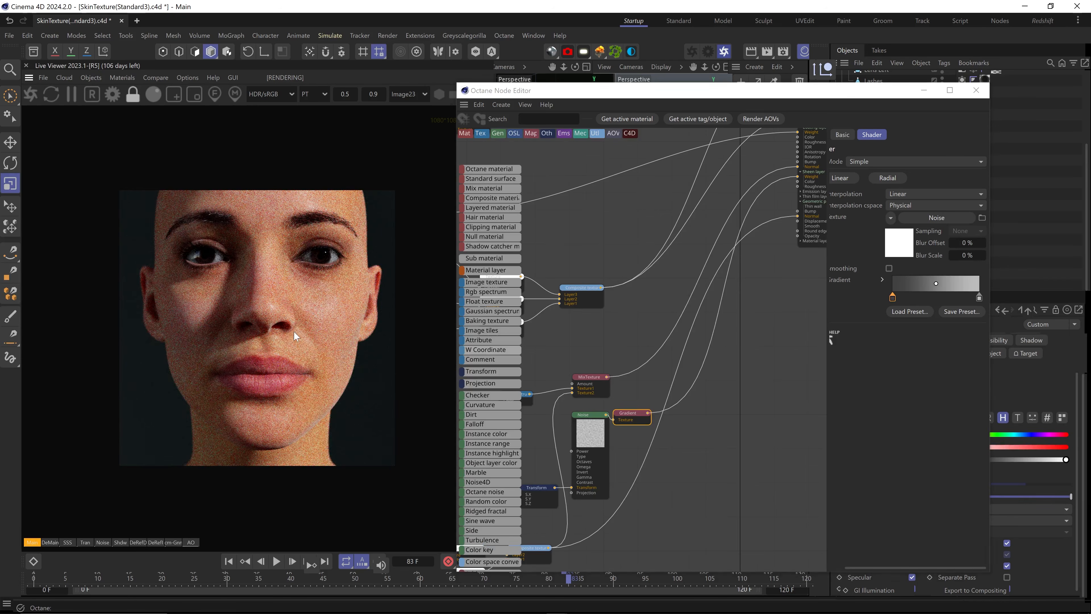
Store a reference render, turn on A/B compare, unplug the Gradient and set Sheen Weight to 0
scroll(297, 339, "up", 2)
left_click(156, 78)
left_click(173, 93)
left_click_drag(797, 177, 815, 173)
left_click(814, 173)
double_click(895, 285)
type("0")
key("Return")
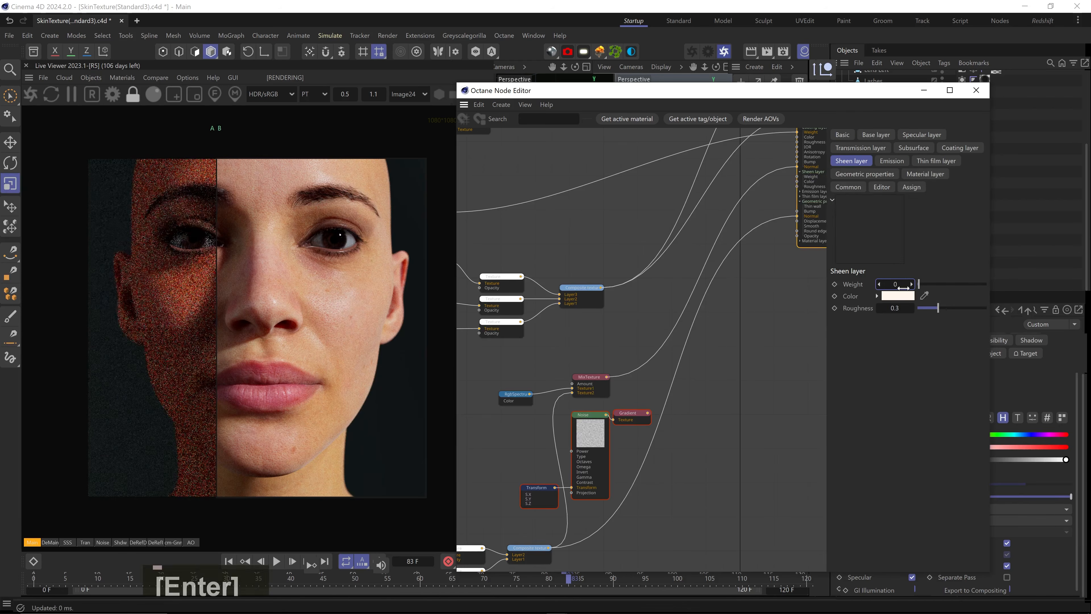
Sweep the A/B split across the face, then rewire the Gradient into Sheen Weight
left_click_drag(217, 356, 253, 387)
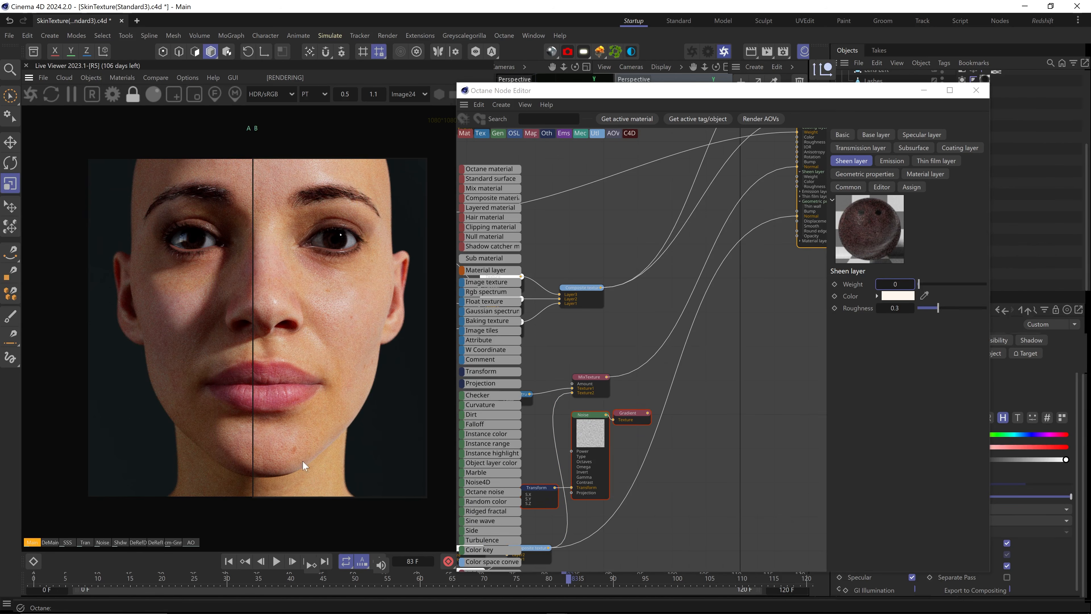
left_click_drag(258, 350, 351, 303)
scroll(257, 328, "up", 10)
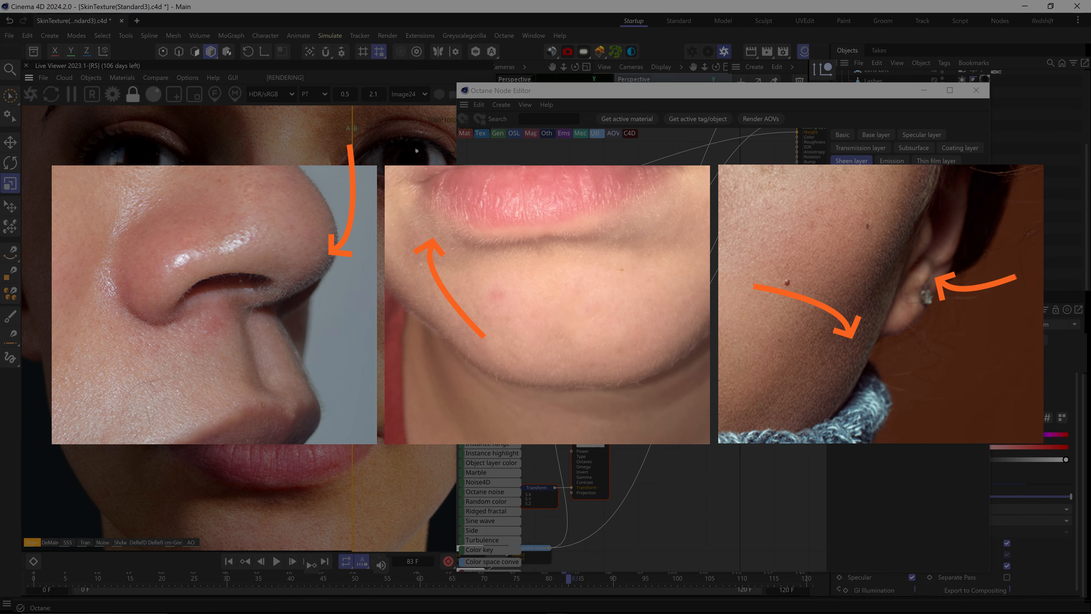
left_click_drag(353, 320, 224, 284)
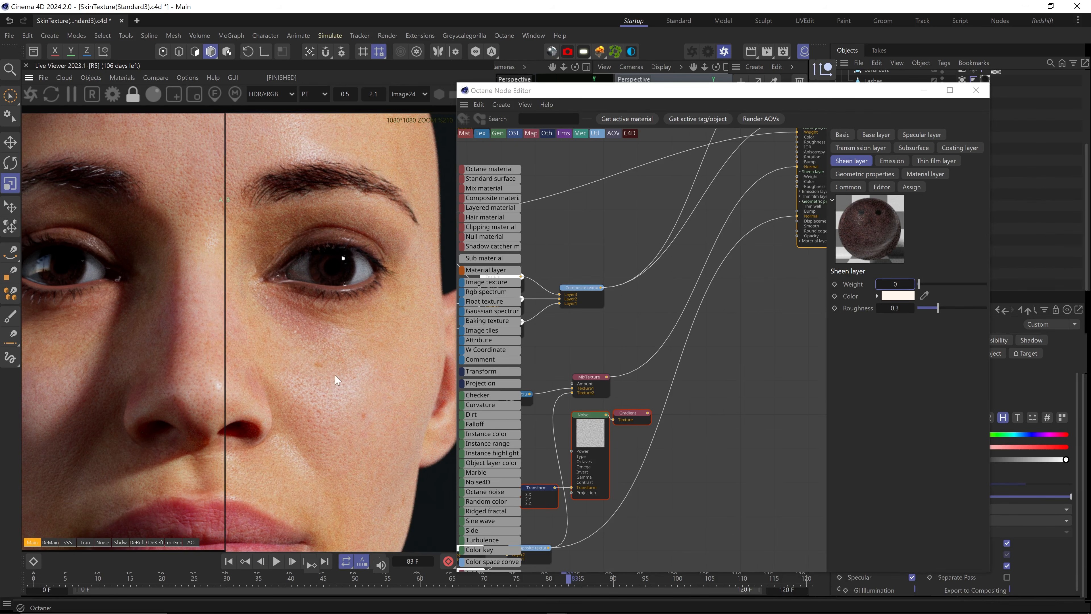
middle_click_drag(337, 379, 244, 294)
left_click_drag(135, 295, 263, 331)
scroll(348, 371, "down", 2)
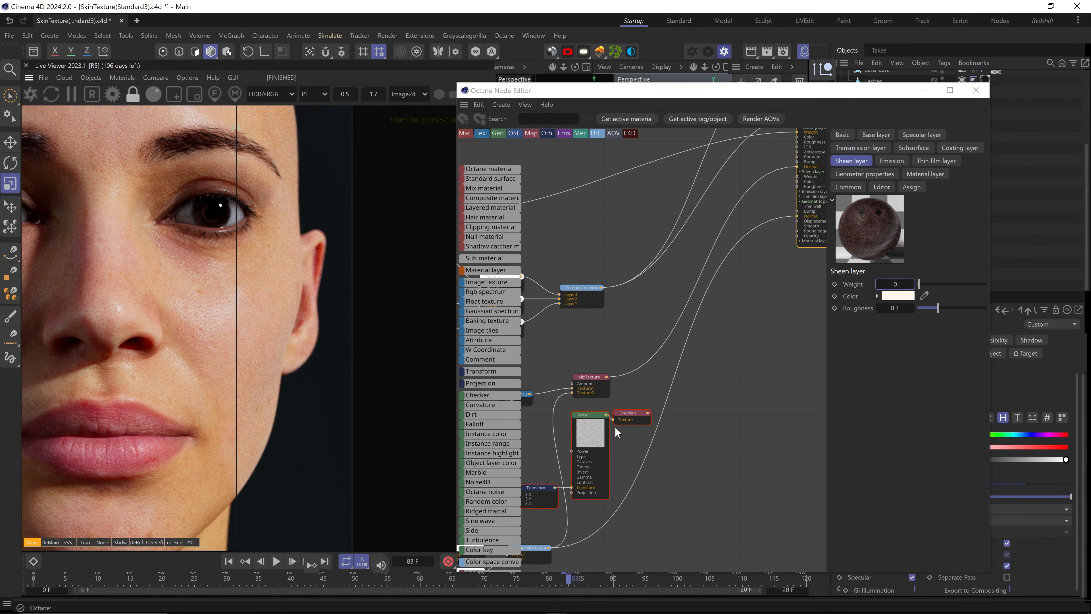
left_click_drag(648, 412, 799, 177)
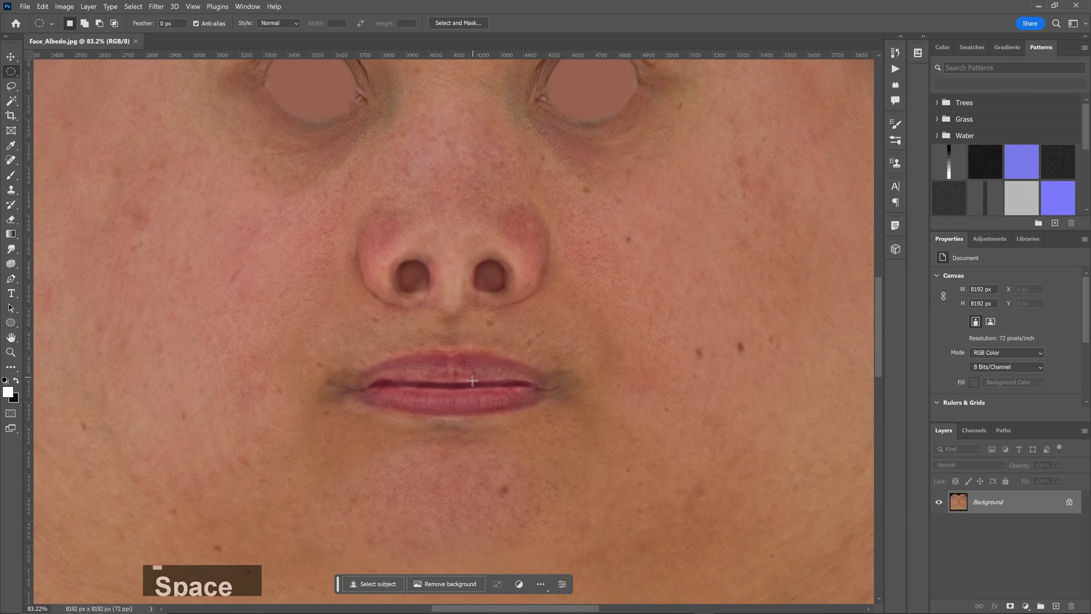
Paint the lips solid black with a large soft brush
left_click(82, 23)
key("bracketright")
key("bracketright")
key("bracketright")
key("bracketright")
key("bracketright")
key("bracketright")
key("bracketright")
key("bracketright")
left_click_drag(447, 367, 411, 375)
scroll(410, 375, "up", 3, "alt")
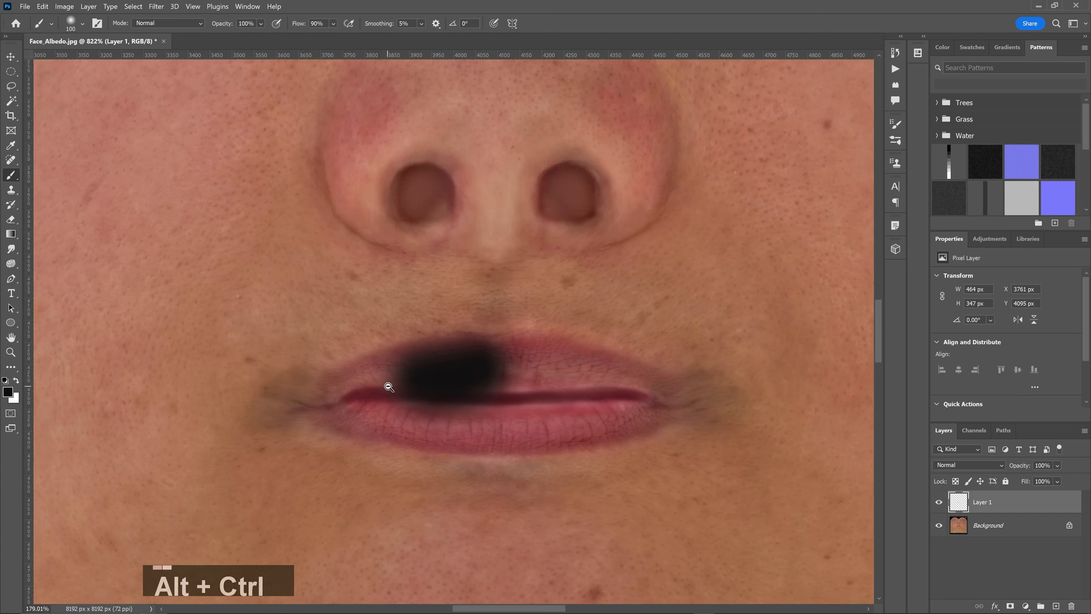
mouse_move(387, 430)
left_mouse_down()
mouse_move(682, 395)
mouse_move(430, 421)
left_mouse_up()
Paint black over both eyes at lower brush opacity
key("2")
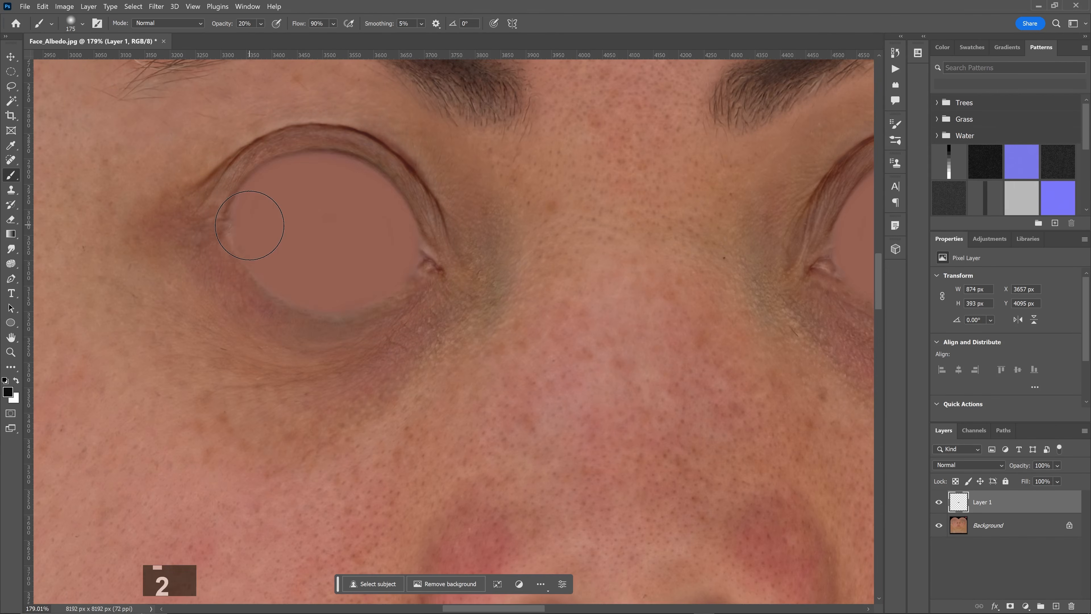
mouse_move(249, 226)
left_mouse_down()
mouse_move(263, 165)
mouse_move(244, 214)
left_mouse_up()
key("bracketleft")
key("bracketleft")
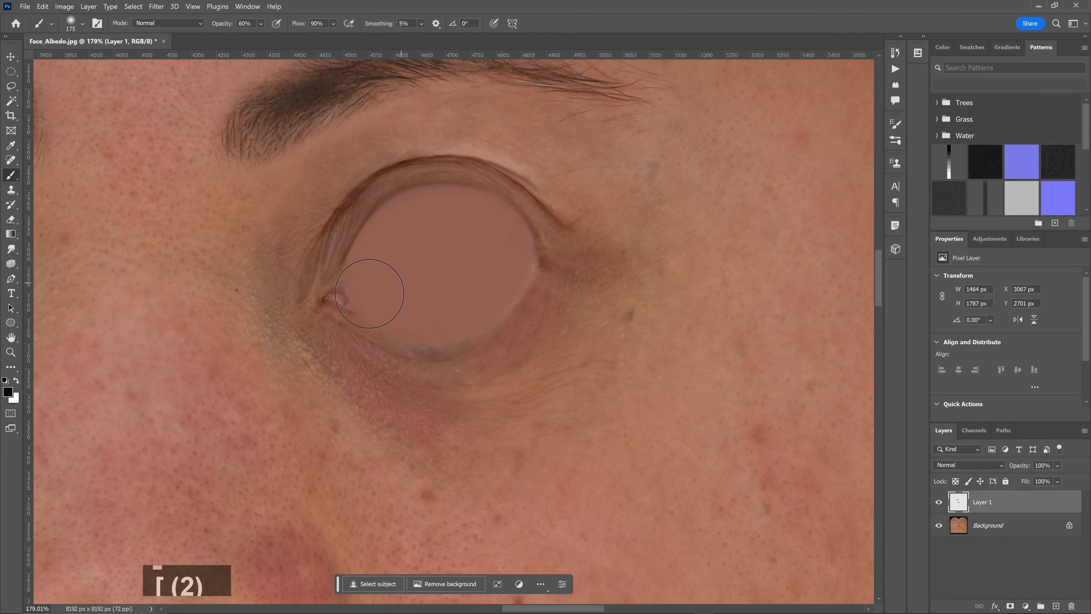
mouse_move(360, 293)
left_mouse_down()
mouse_move(361, 218)
mouse_move(523, 244)
mouse_move(526, 263)
mouse_move(592, 288)
left_mouse_up()
key("bracketright")
key("bracketright")
key("bracketright")
key("bracketright")
key("bracketright")
key("bracketright")
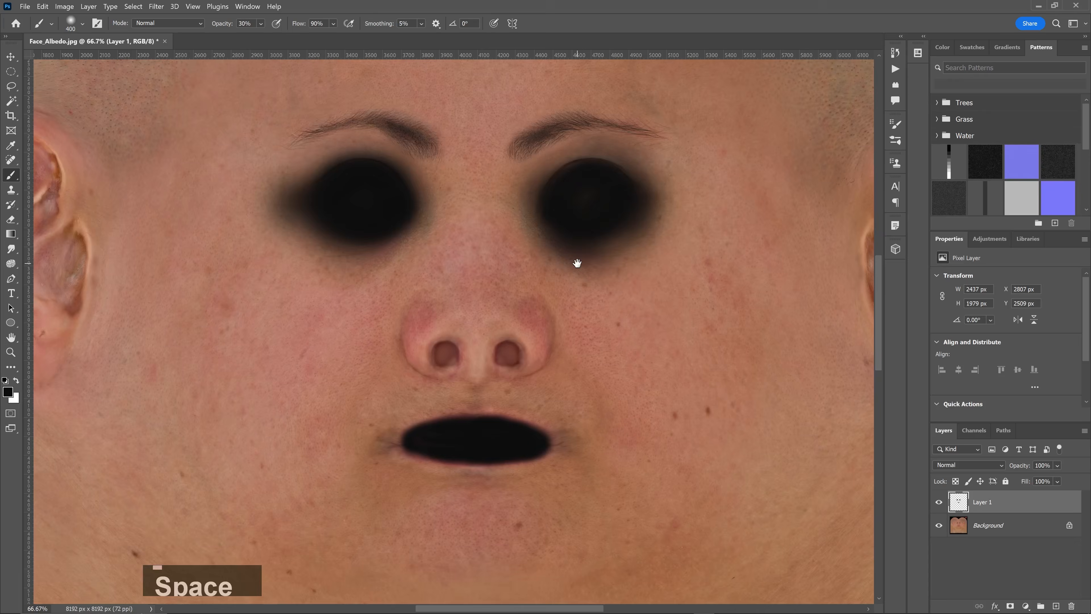
Fill the layer below with white and bring the fuzz mask into the node graph
left_click_drag(577, 263, 448, 275)
key("ctrl+BackSpace")
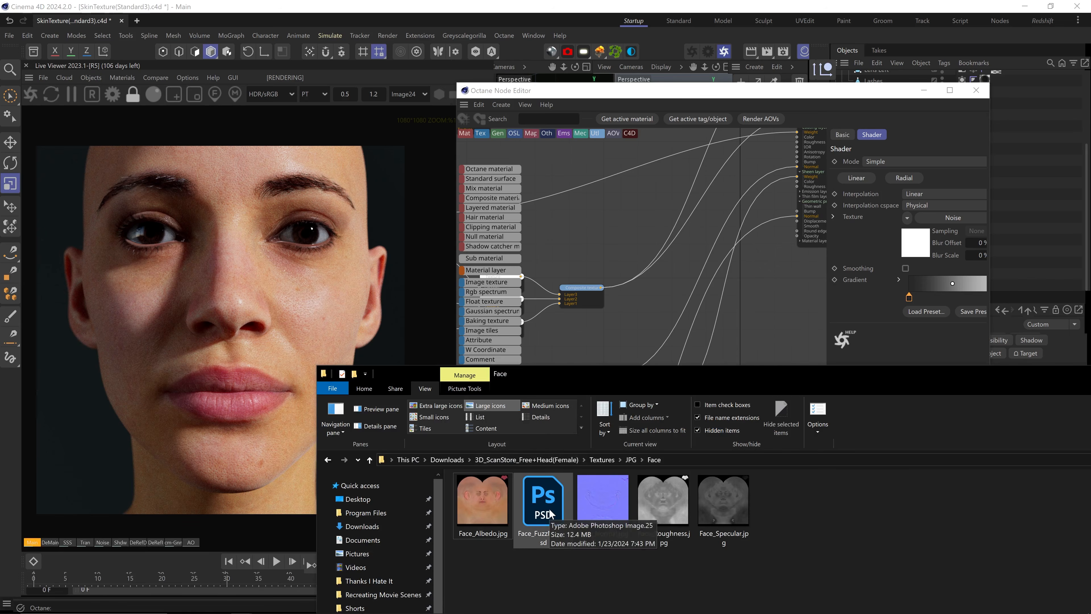
left_click_drag(550, 514, 648, 311)
Place the Face_FuzzMask node above Noise and set it to Non-color data and Float
left_click_drag(522, 404, 521, 461)
middle_click_drag(611, 510, 686, 506)
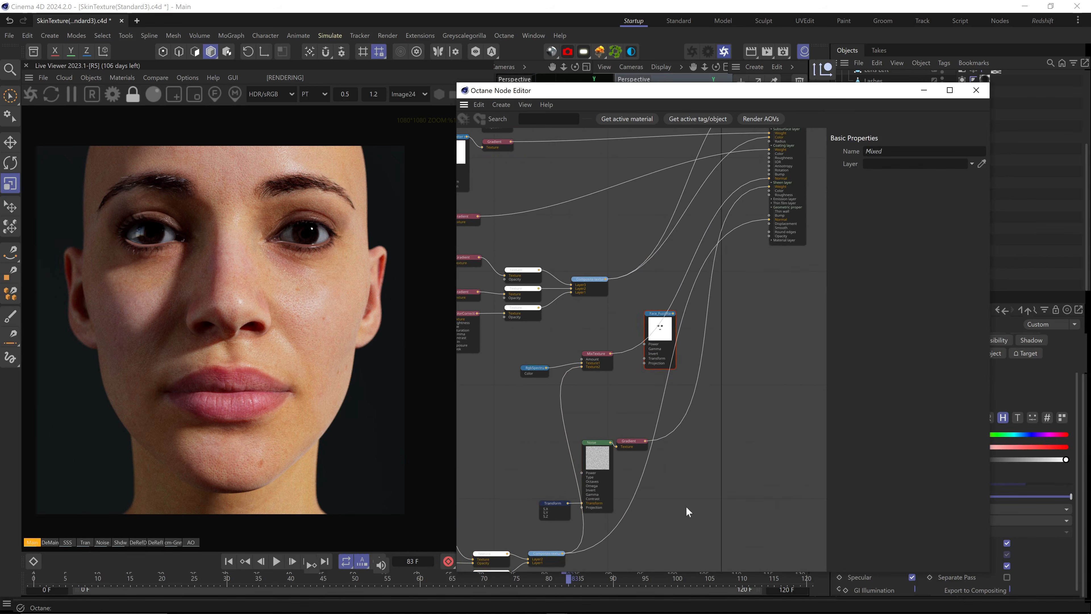
left_click_drag(597, 458, 558, 467)
left_click_drag(666, 335, 562, 409)
left_click(907, 251)
left_click(904, 266)
left_click(919, 323)
left_click(918, 350)
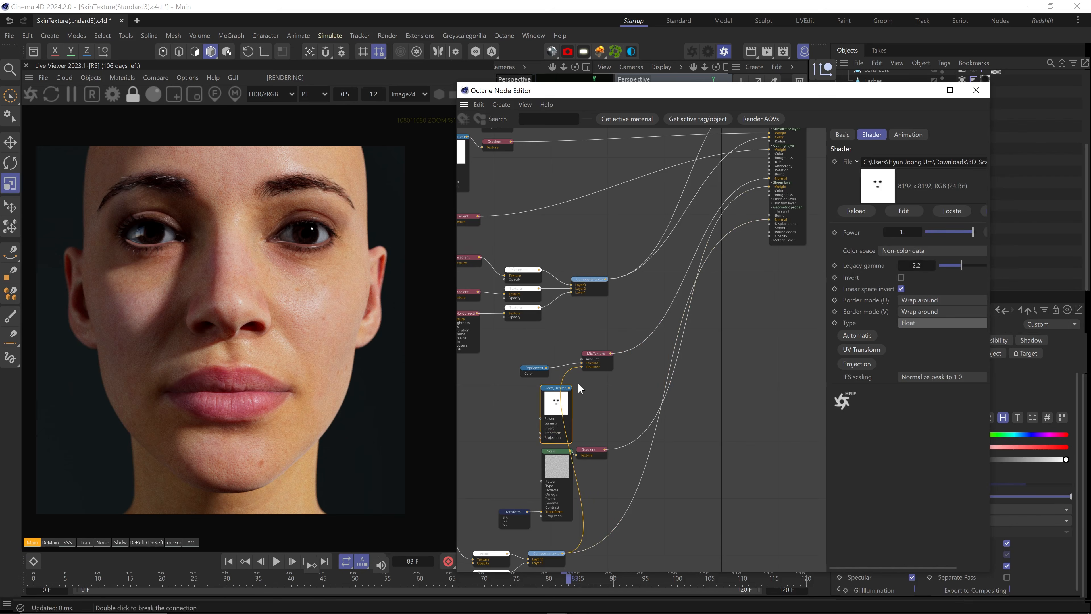
Add a Multiply node of mask and Gradient, and wire it to Sheen Weight
type("cmul")
key("Return")
mouse_move(605, 415)
left_mouse_down()
mouse_move(631, 418)
mouse_move(618, 430)
left_mouse_up()
left_click_drag(569, 387, 618, 424)
middle_click_drag(621, 450, 616, 501)
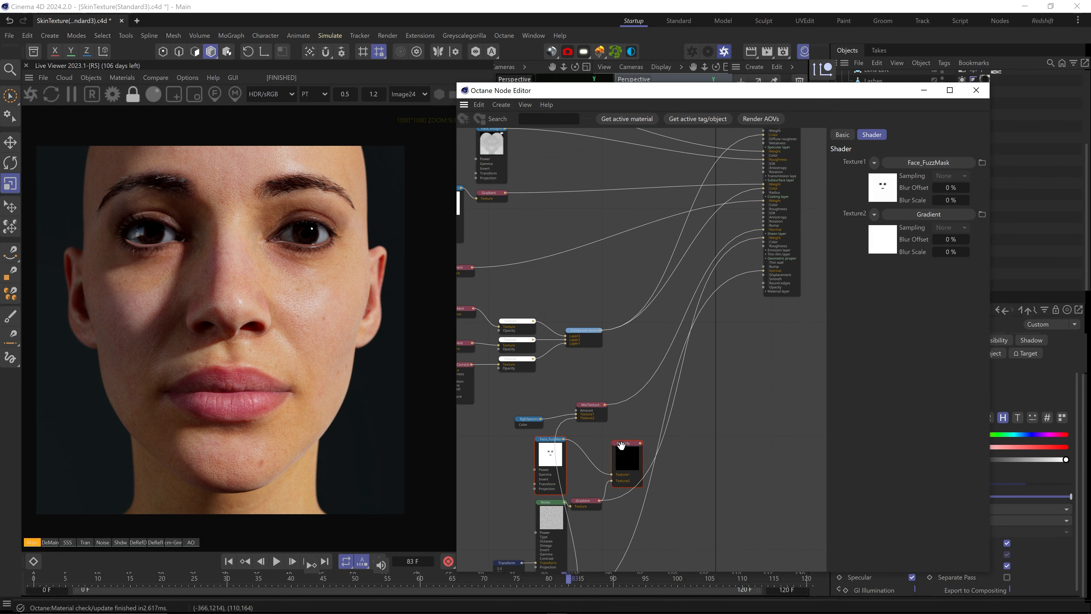
left_click_drag(640, 443, 764, 239)
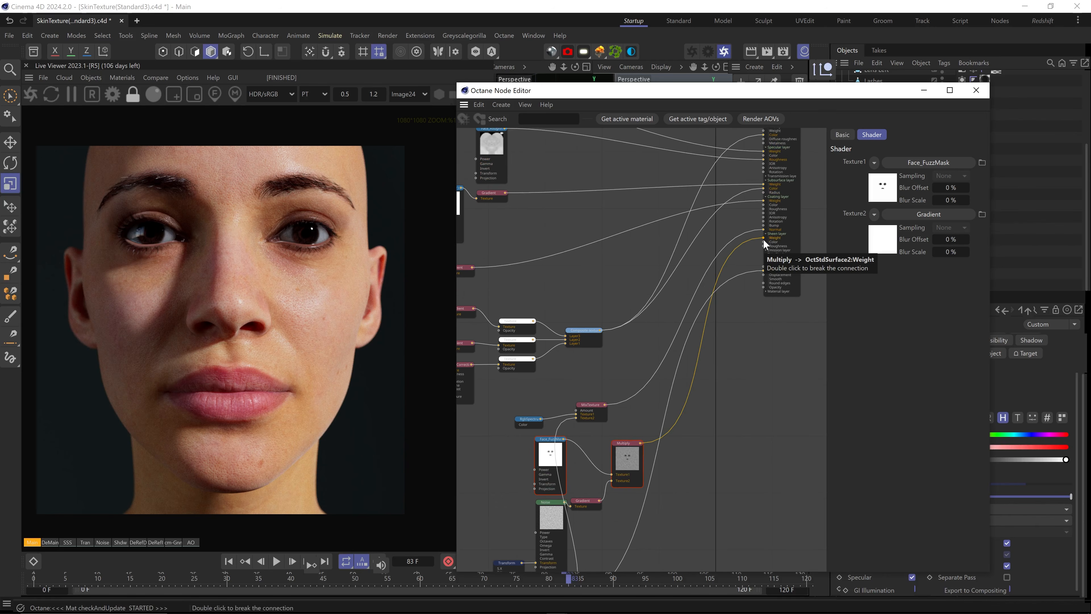
Render through the close-up camera at frame 37
left_click_drag(773, 90, 763, 270)
left_click(955, 132)
left_click_drag(838, 270, 834, 55)
left_click_drag(569, 578, 271, 576)
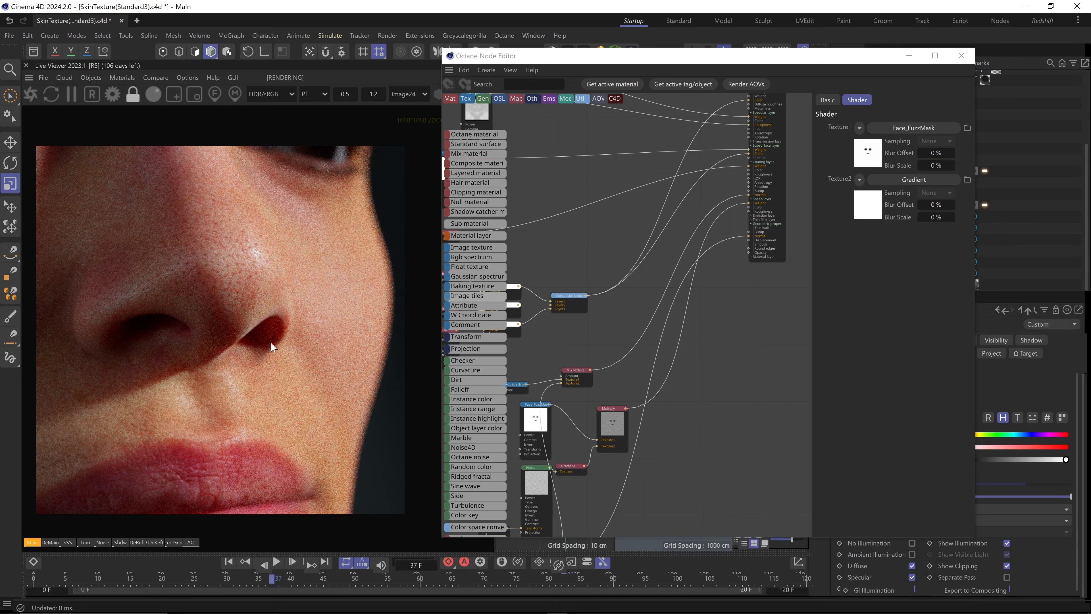
A/B compare the render without the Multiply, then turn compare off and reconnect it
left_click(155, 77)
left_click(174, 92)
left_click_drag(748, 202, 722, 207)
left_click_drag(178, 277, 193, 232)
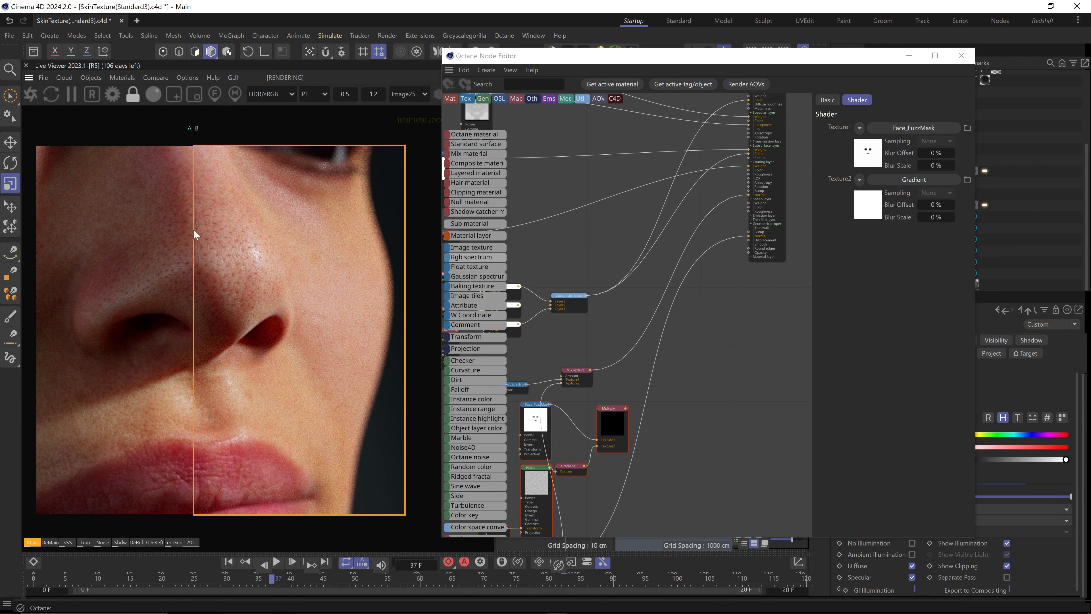
left_click(159, 79)
left_click(187, 106)
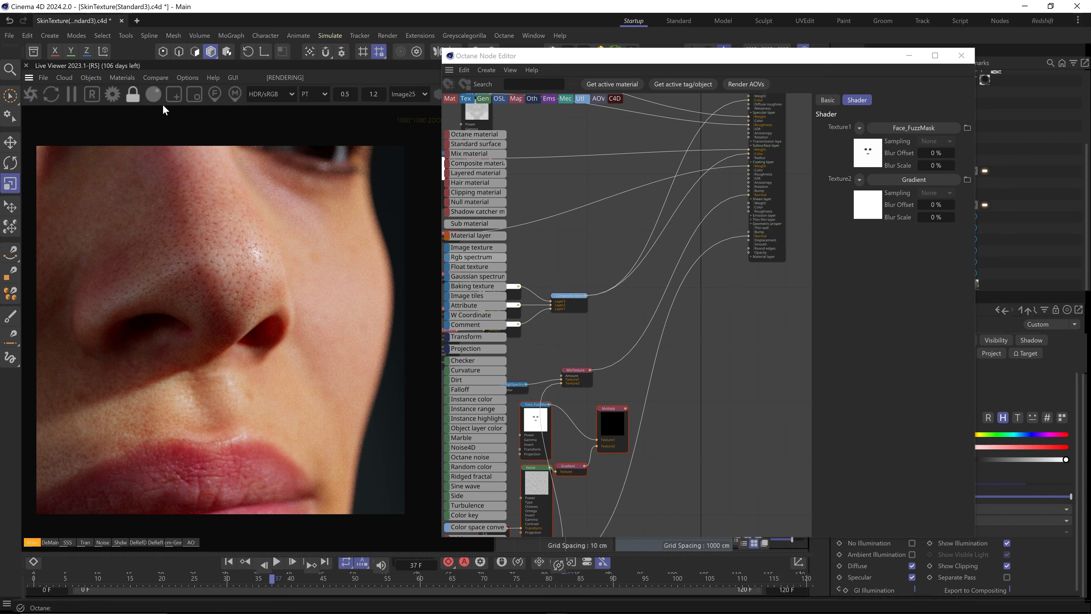
left_click_drag(625, 408, 750, 203)
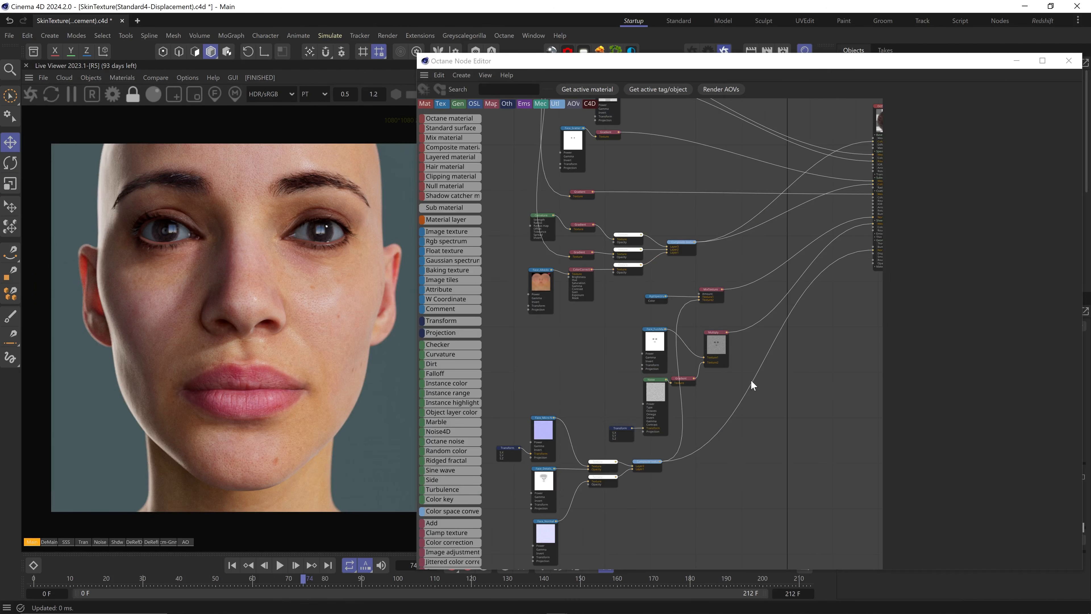
Check Face_Displacement.tif's Details properties (8192 × 8192, 16-bit), then close them
middle_click_drag(758, 392, 672, 362)
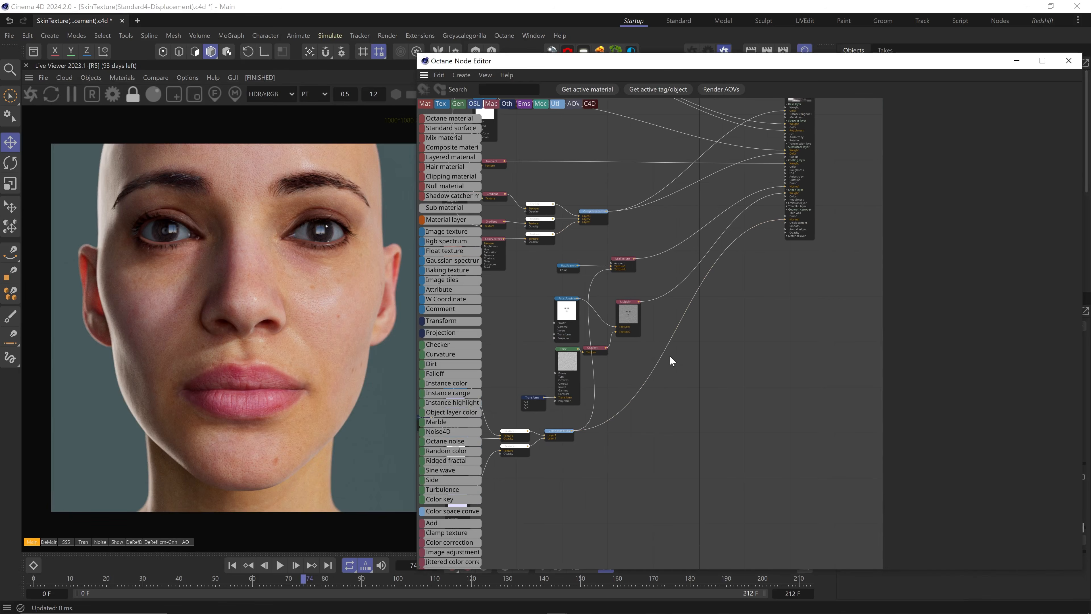
key("alt+Tab")
right_click(385, 412)
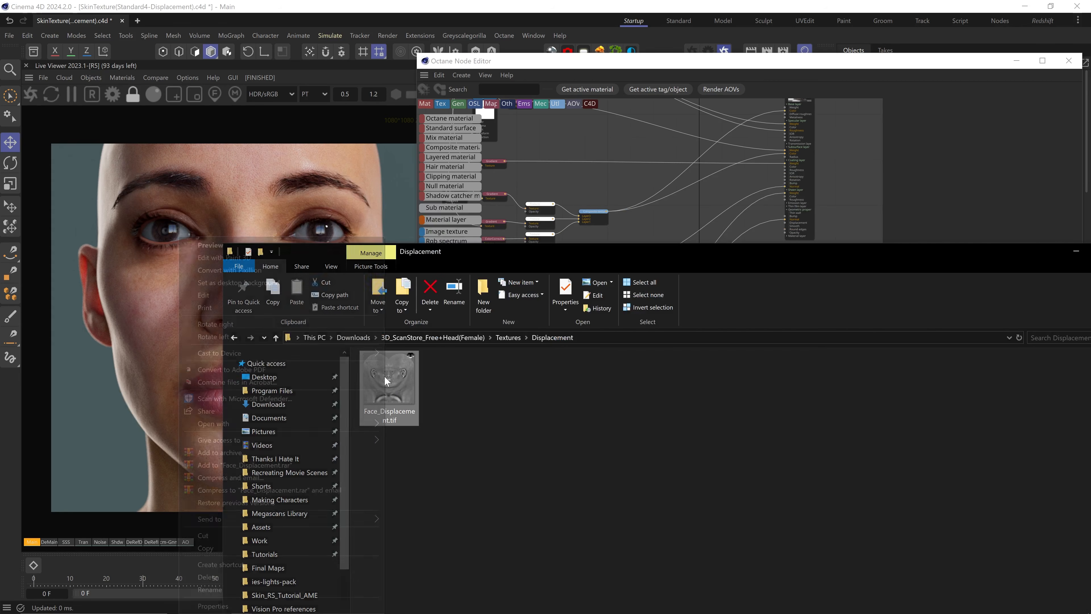
left_click(283, 604)
left_click(463, 358)
left_click_drag(470, 346, 469, 285)
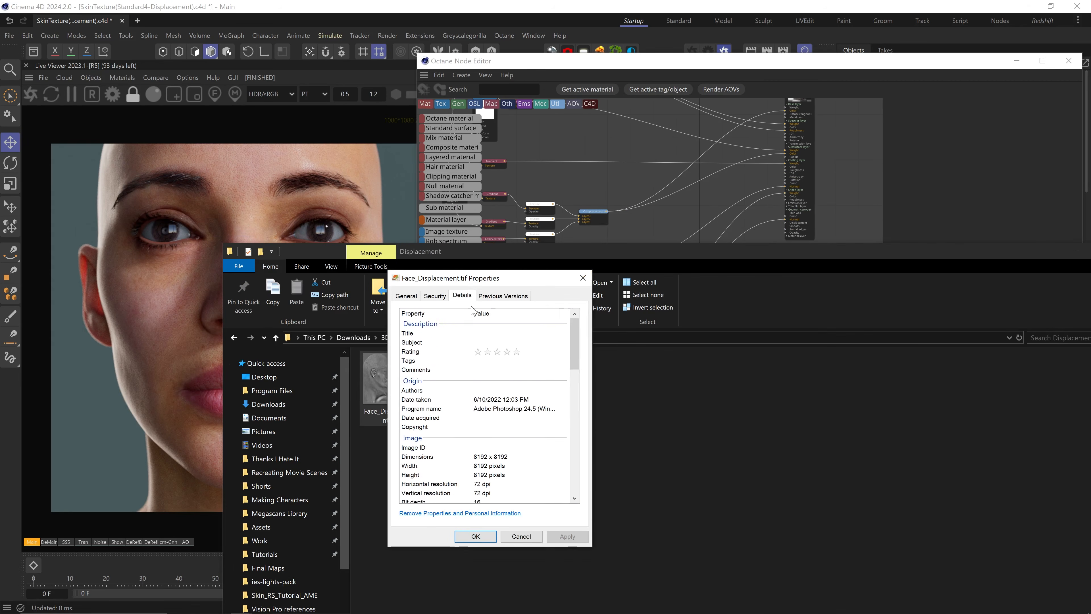
scroll(485, 443, "down", 2)
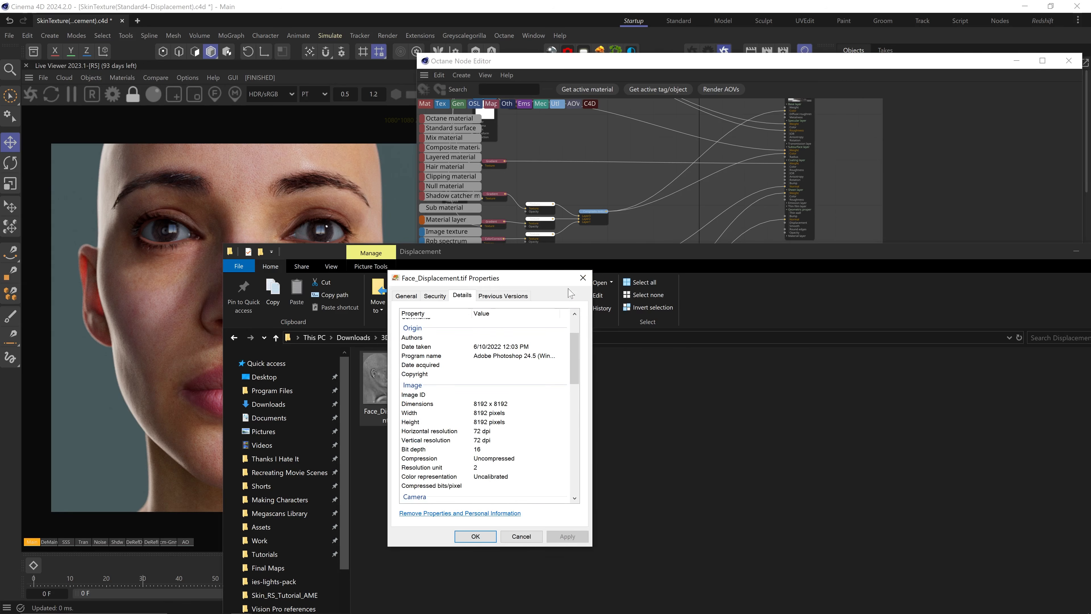
left_click(582, 278)
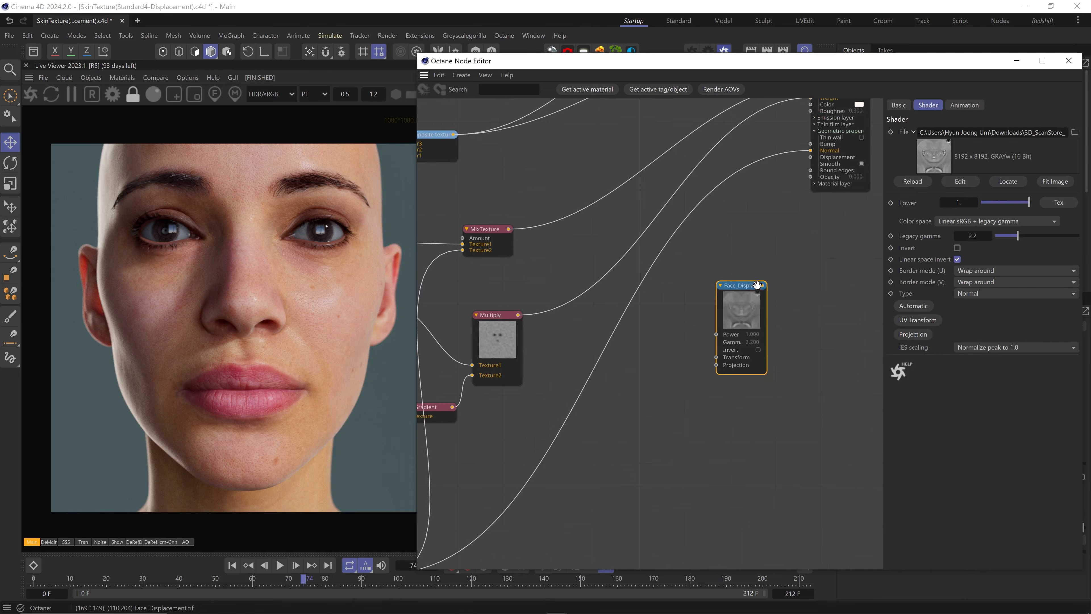
Set the Face_Displacement texture node to Non-color data and Float
middle_click_drag(757, 285, 741, 311)
left_click_drag(716, 354, 671, 402)
left_click(990, 224)
left_click(988, 236)
left_click(988, 295)
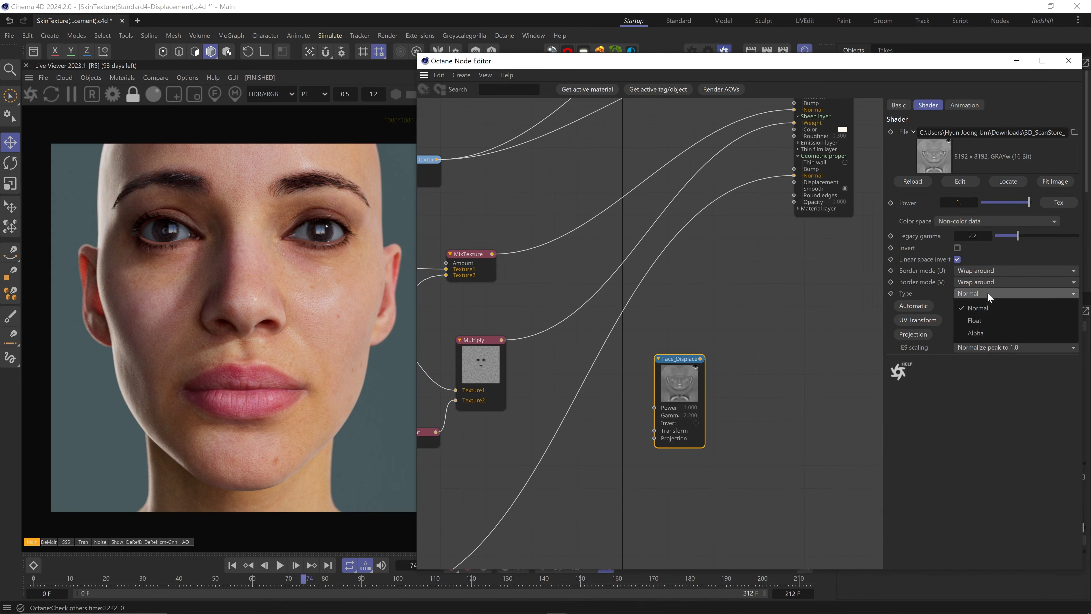
left_click(974, 320)
mouse_move(696, 360)
left_mouse_down()
mouse_move(655, 369)
mouse_move(701, 342)
mouse_move(703, 367)
mouse_move(709, 350)
left_mouse_up()
Add a Displacement node with 8192x8192 detail, mid level 0.5 and height 0.1 cm
type("displace")
left_click(763, 327)
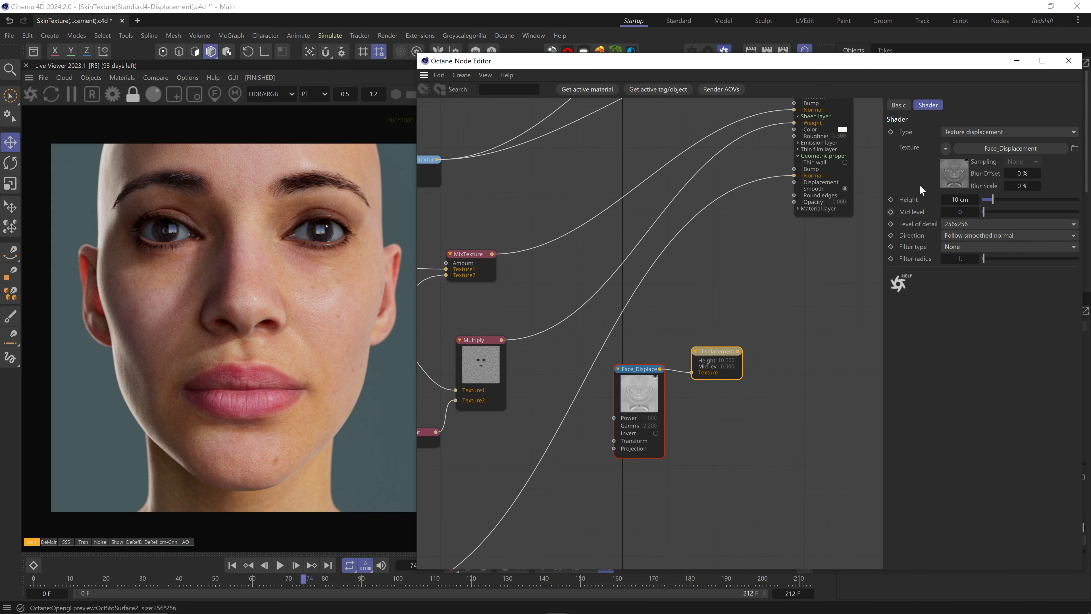
left_click(955, 222)
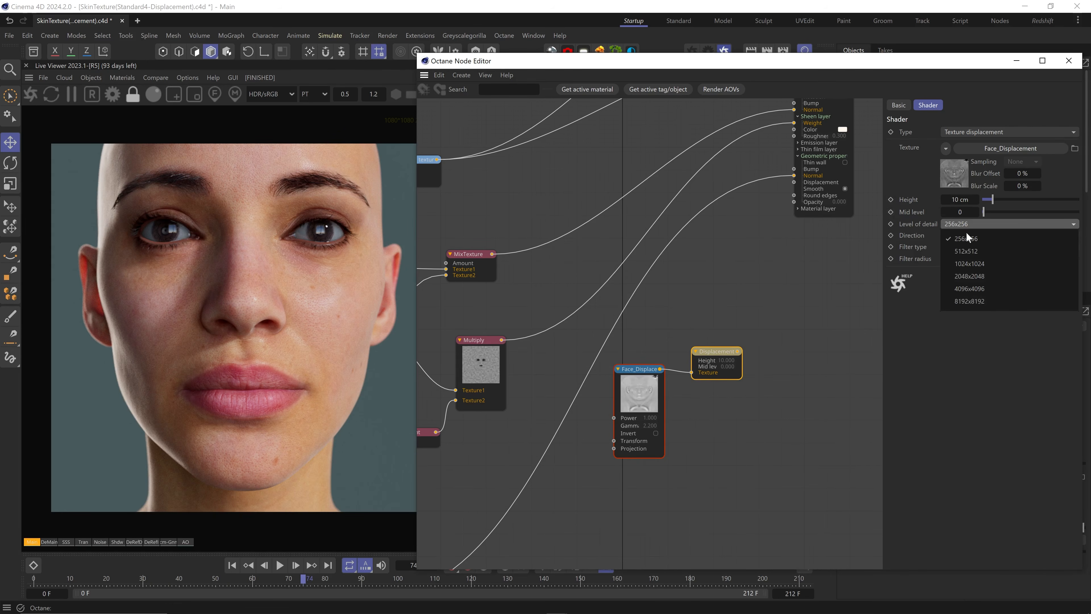
left_click(987, 298)
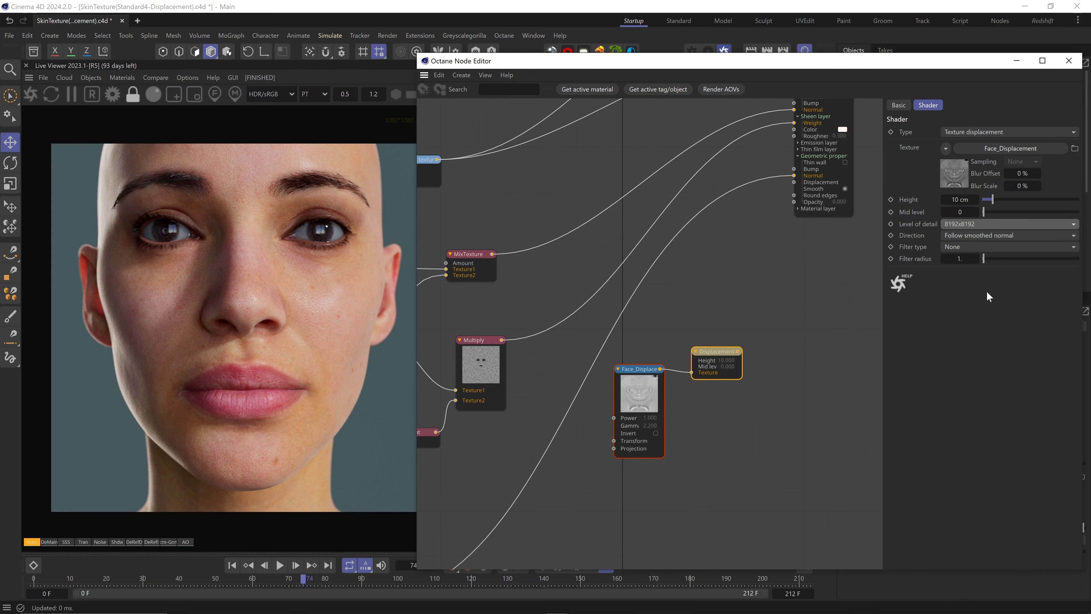
left_click(960, 212)
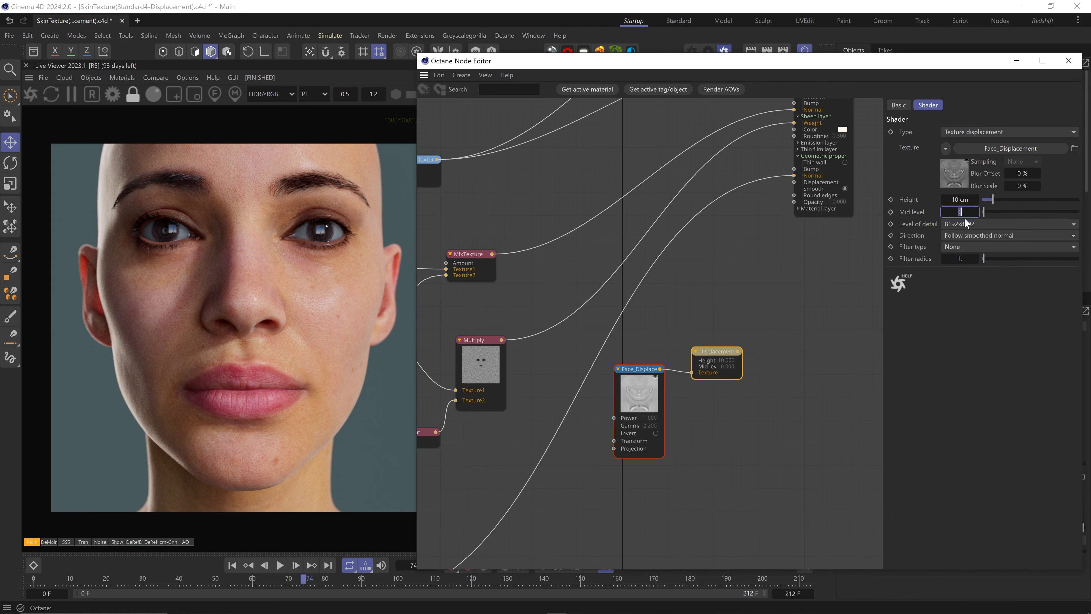
type(".5")
key("Return")
left_click(961, 199)
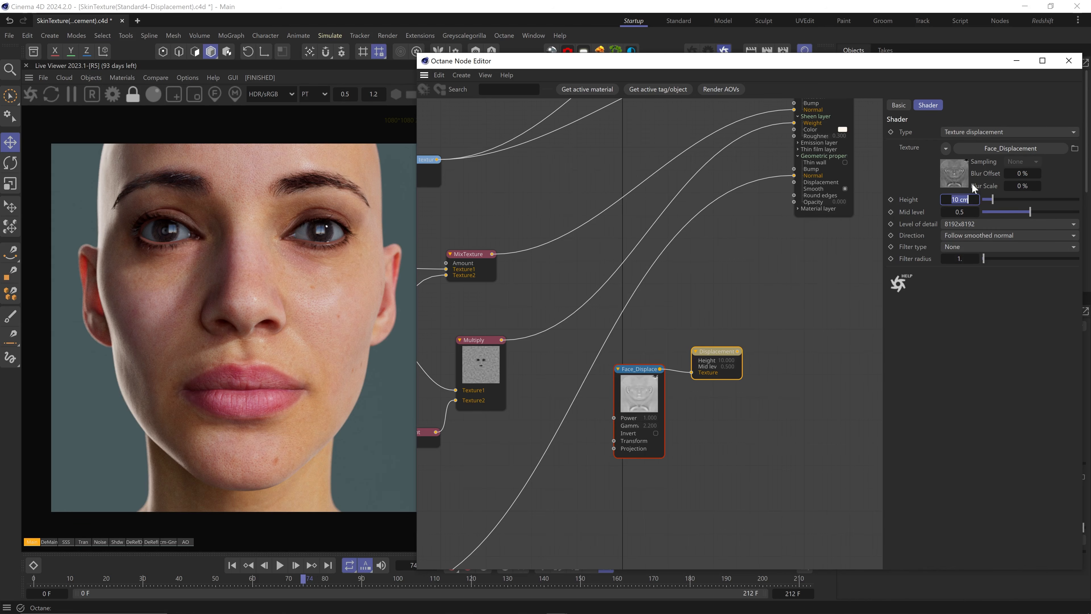
type("0.1")
key("Return")
Connect the Displacement node to the skin material's Displacement input
left_click_drag(739, 352, 794, 182)
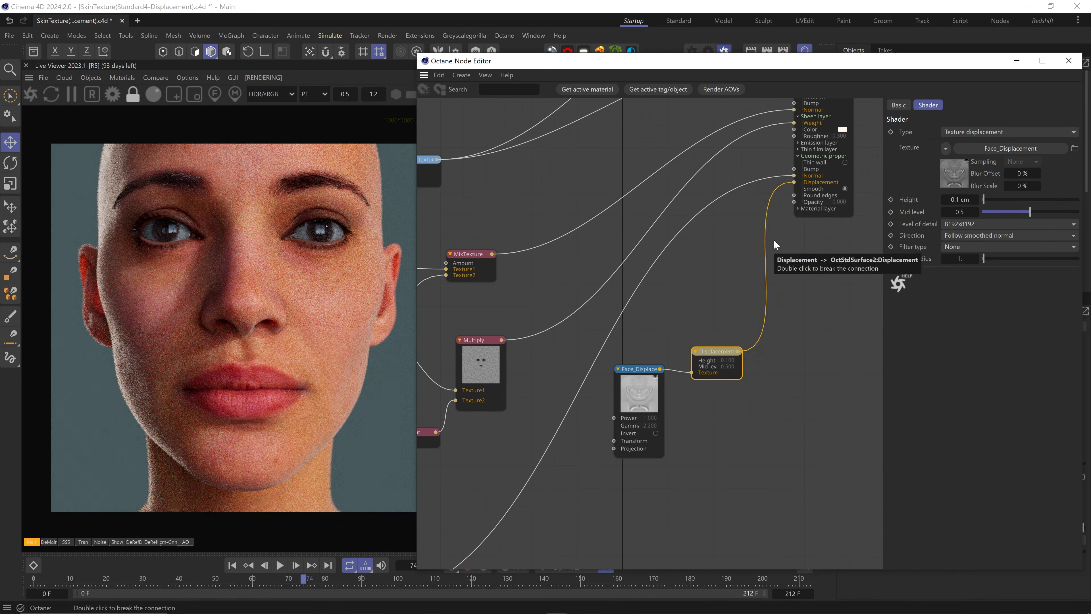
scroll(243, 406, "up", 3)
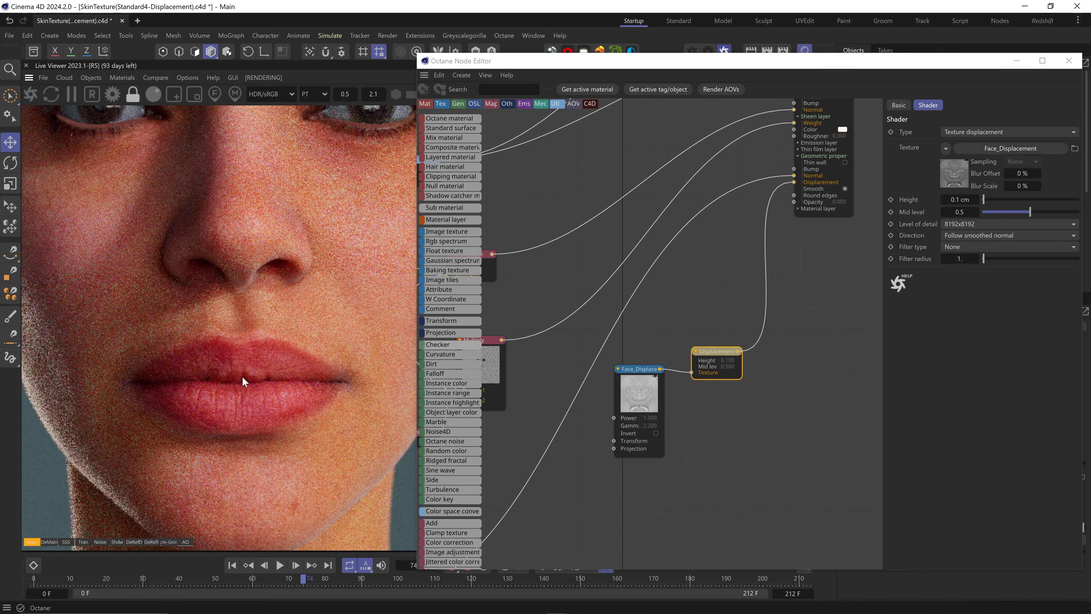
scroll(278, 336, "down", 2)
scroll(212, 351, "up", 2)
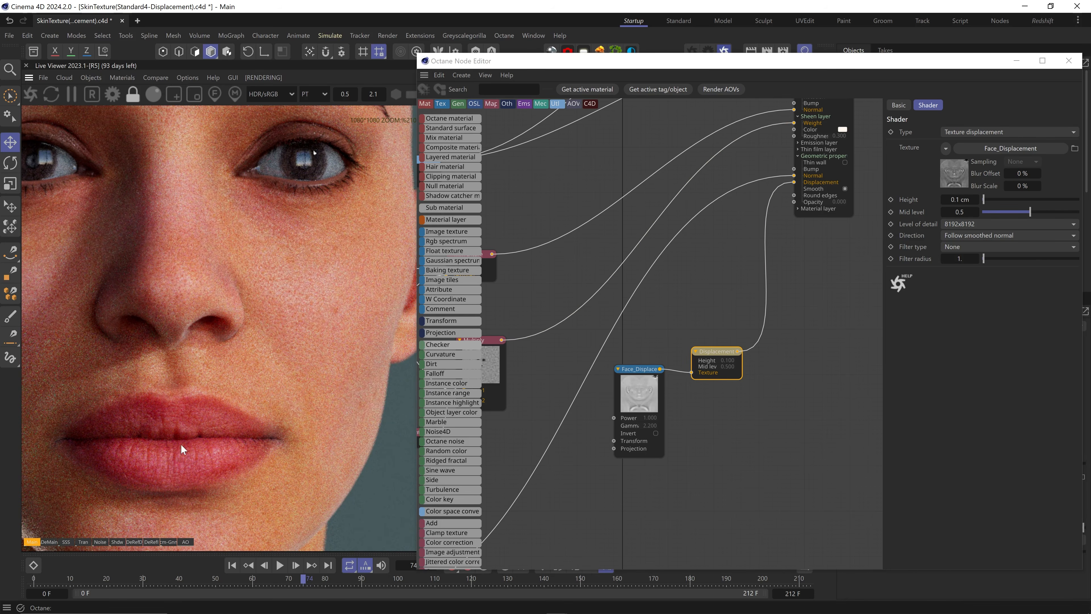
scroll(180, 444, "down", 3)
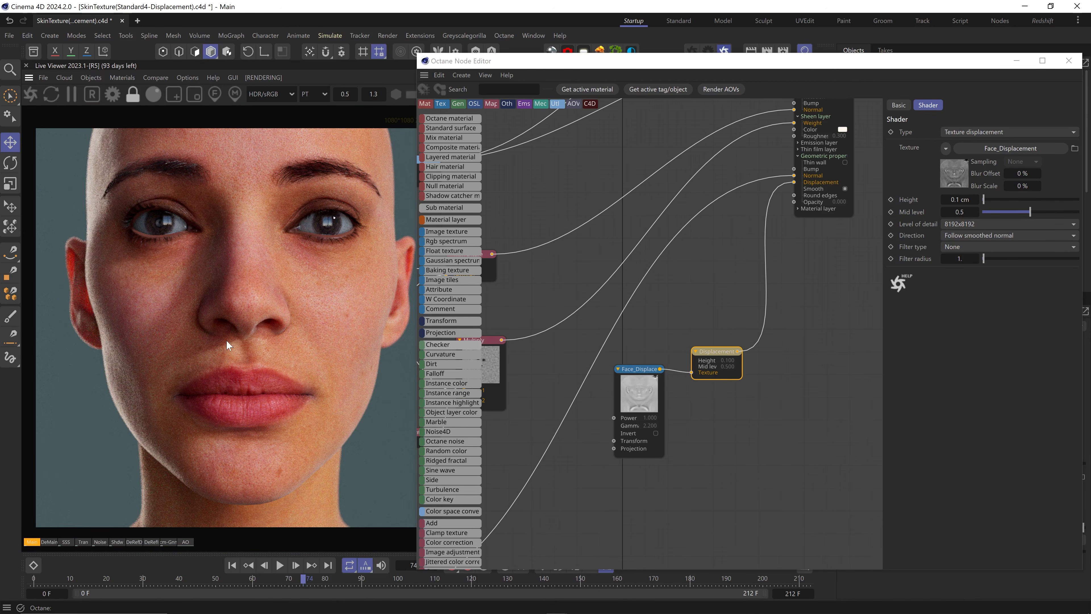
Change the material's Subsurface Radius colour to a paler red, RGB 246, 115, 108
middle_click_drag(717, 203, 659, 307)
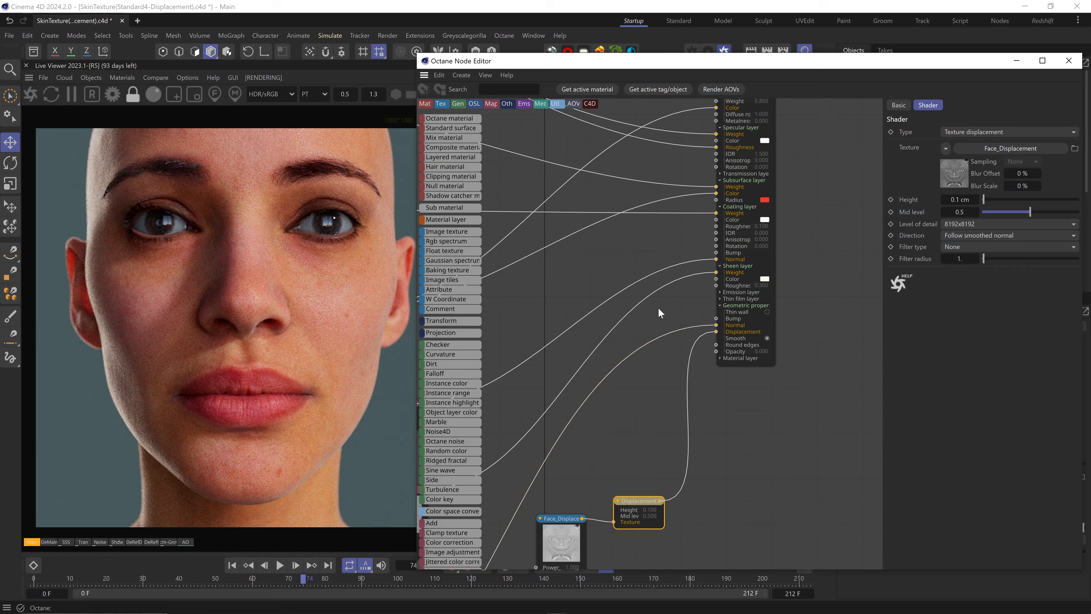
left_click(771, 193)
left_click(907, 117)
left_click(955, 344)
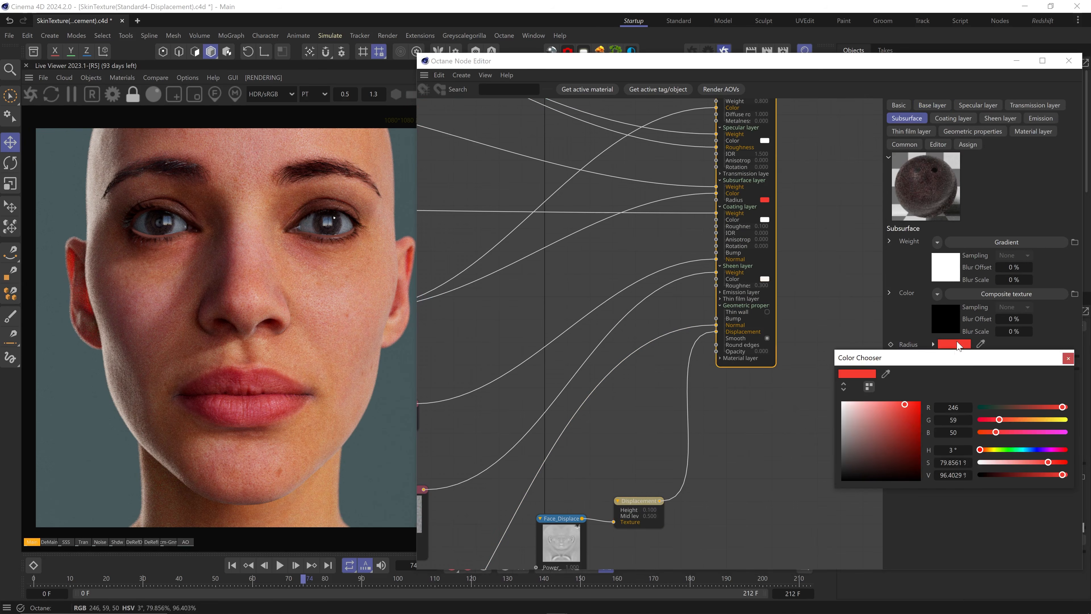
left_click(885, 404)
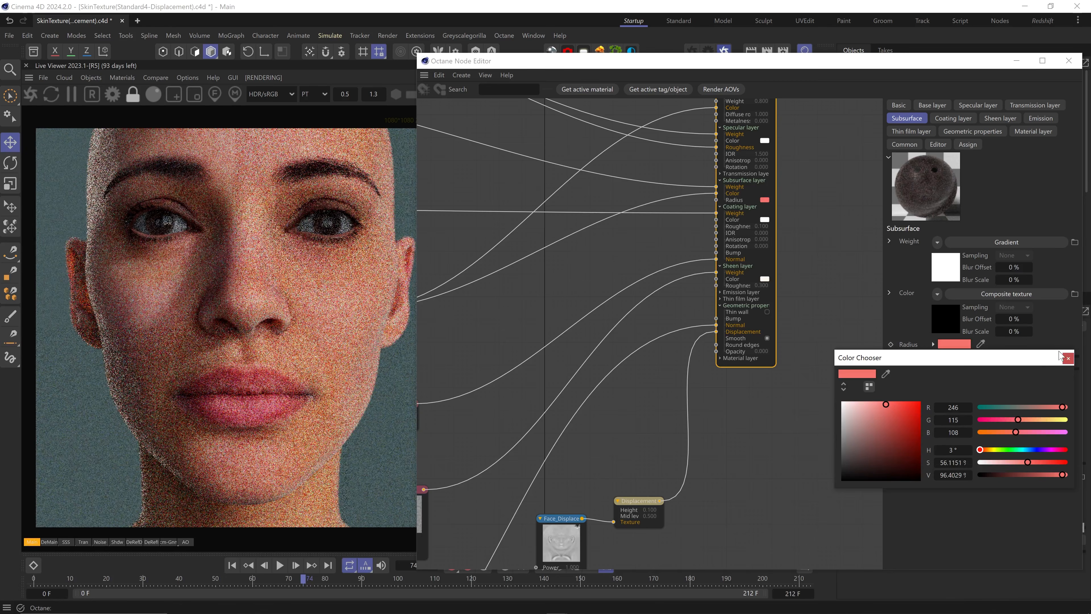
Render the lips through OctaneCamera.1 with Film Region limited to the lips
left_click(1069, 358)
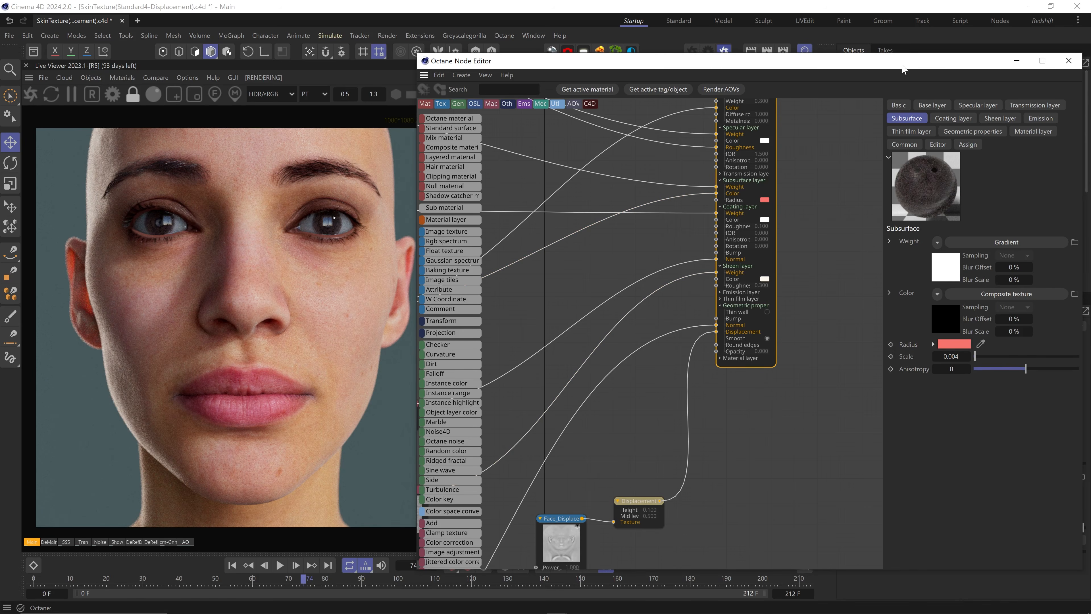
left_click_drag(903, 69, 911, 347)
left_click(951, 247)
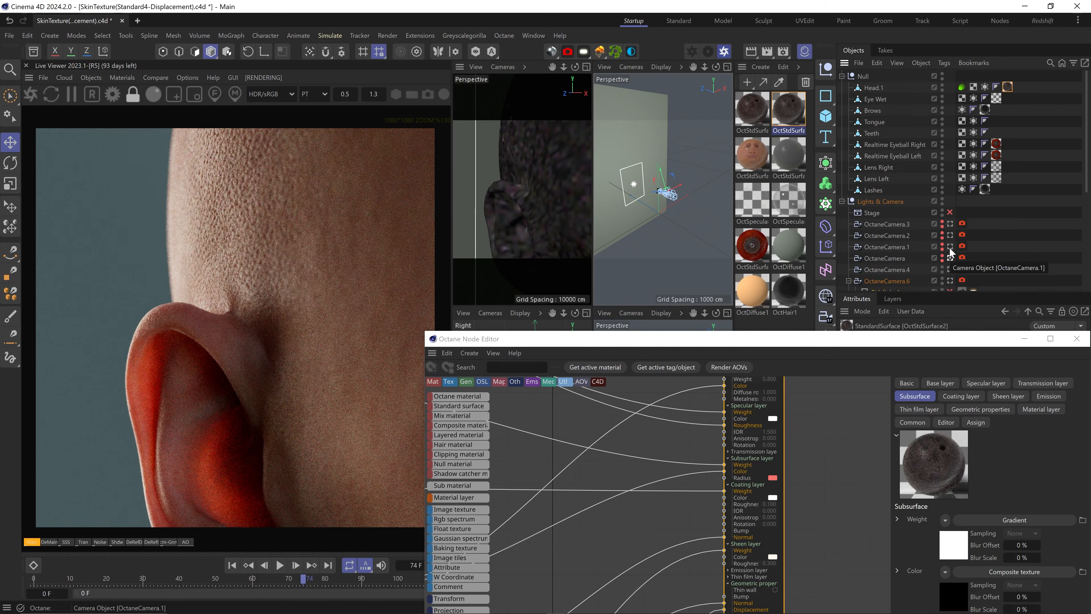
left_click(950, 249)
left_click(194, 94)
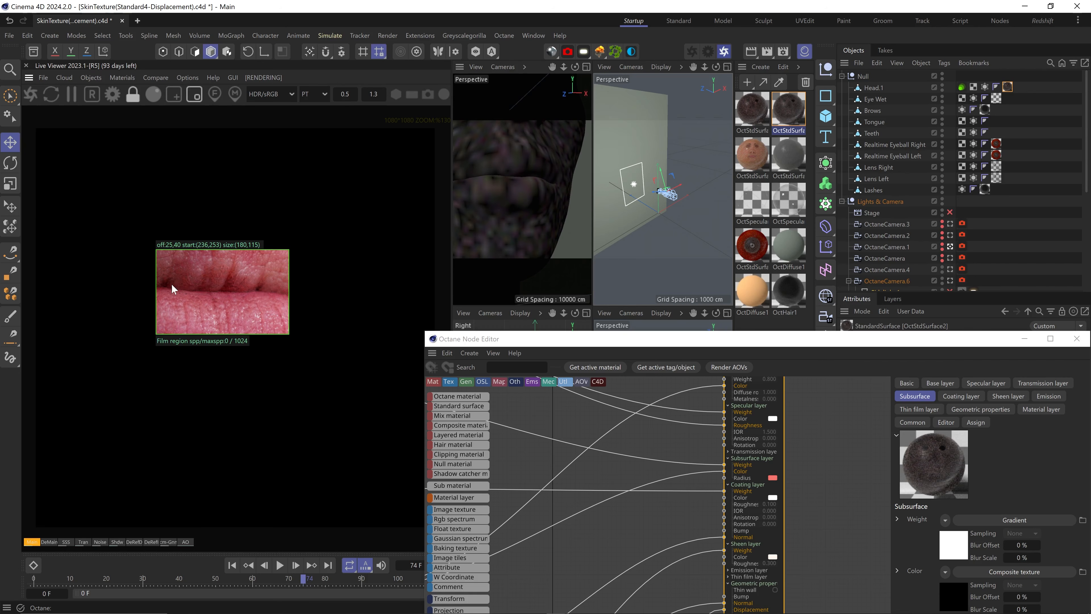
left_click_drag(489, 340, 466, 166)
middle_click_drag(547, 318, 788, 404)
middle_click_drag(574, 480, 825, 411)
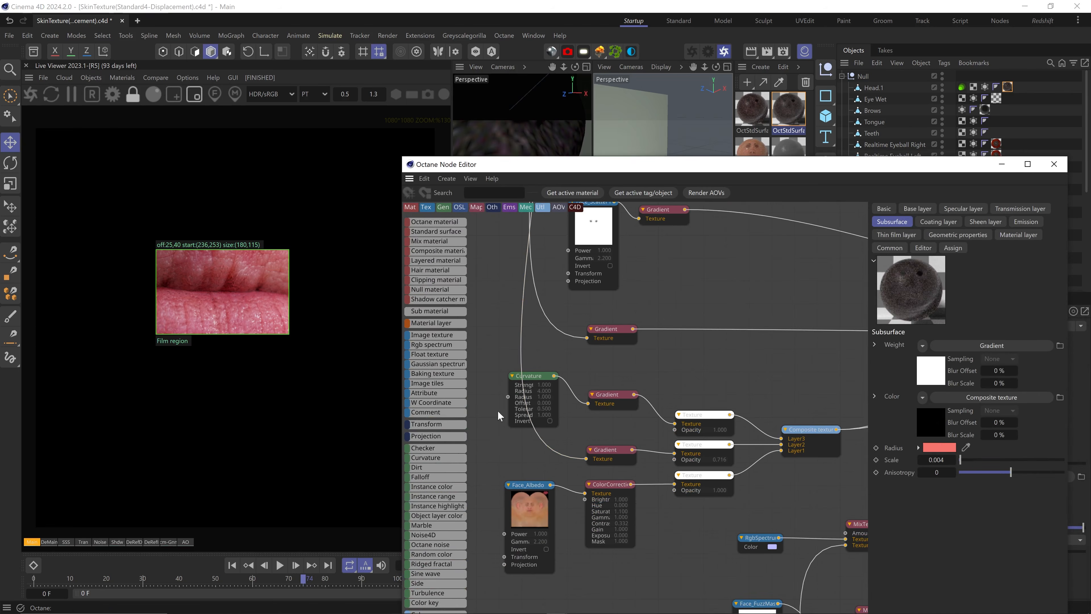
Set the two composite texture layer opacities to 0.15 and 0.6
left_click(694, 419)
left_click(954, 275)
type("0.15")
key("Return")
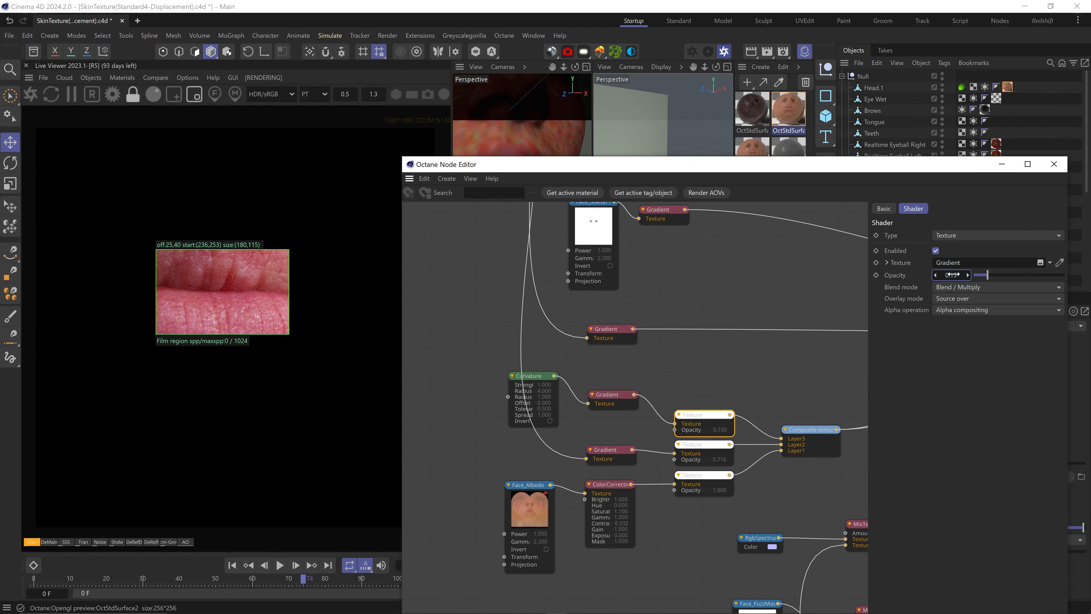
left_click(700, 447)
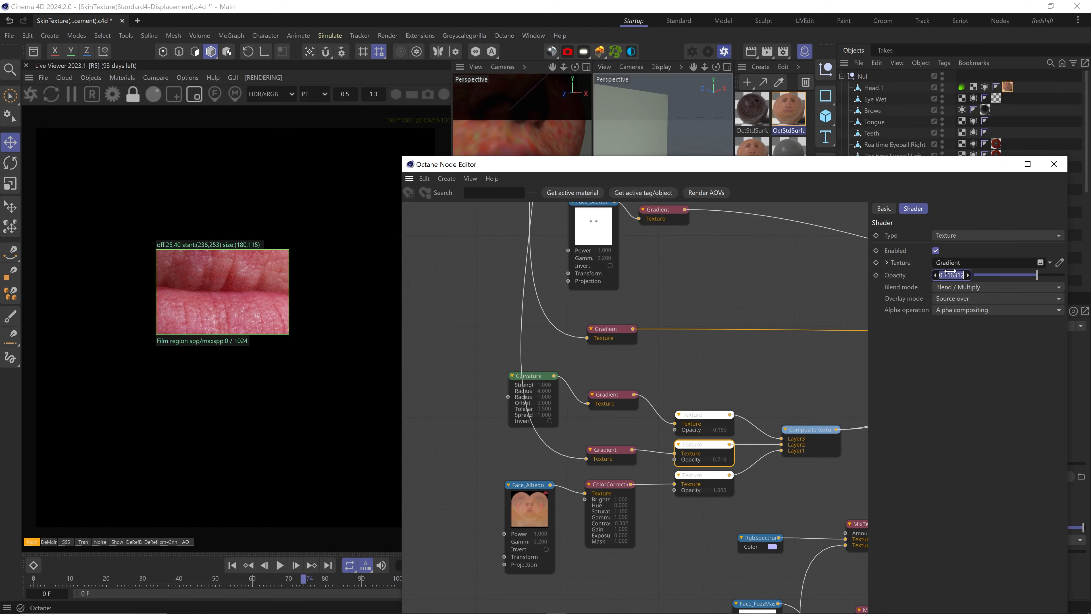
type("0.6")
key("Return")
Disable Film Region, break the MixTexture→Normal link, and A|B compare the lips
middle_click_drag(733, 386, 413, 206)
middle_click_drag(736, 275, 653, 391)
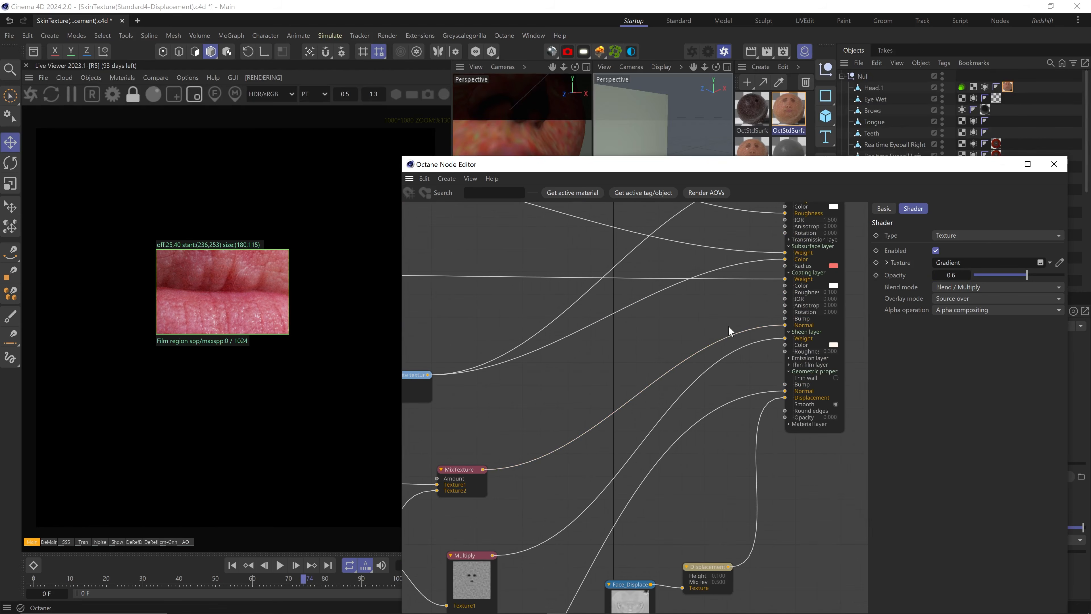
left_click(194, 94)
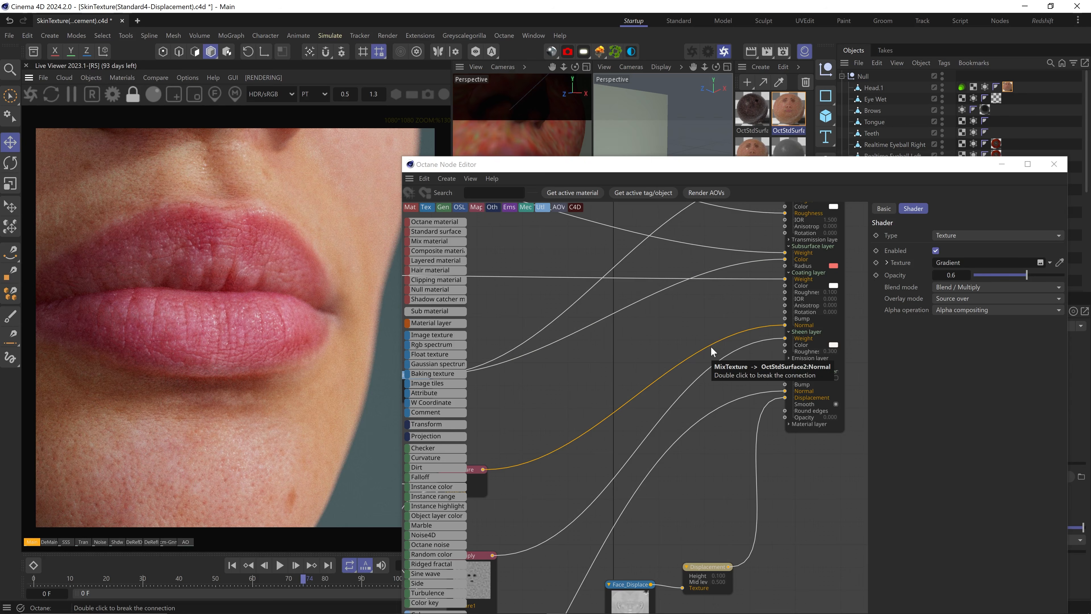
double_click(711, 347)
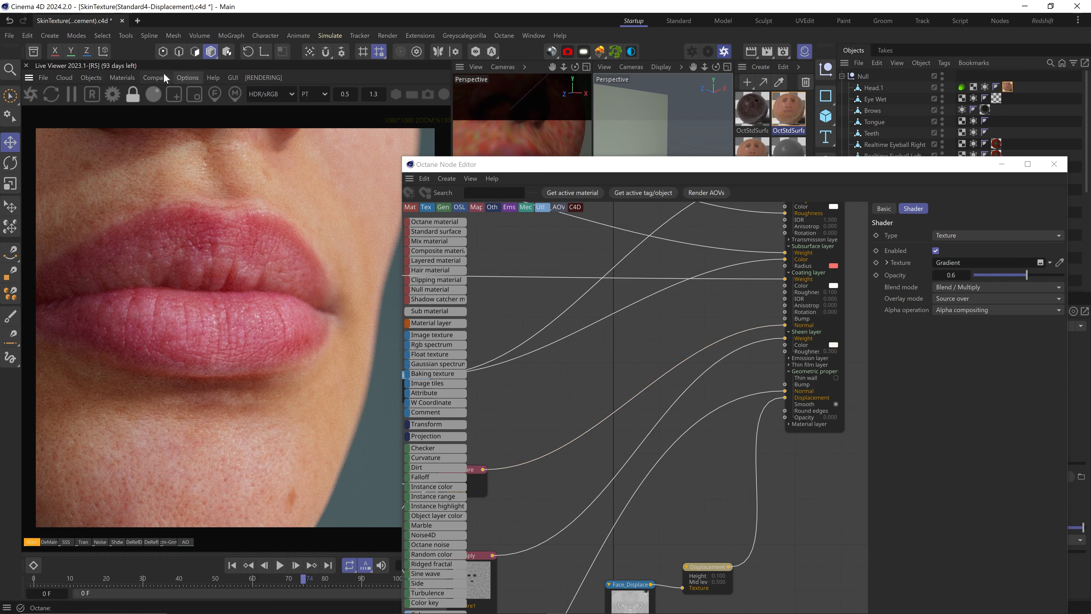
left_click(172, 95)
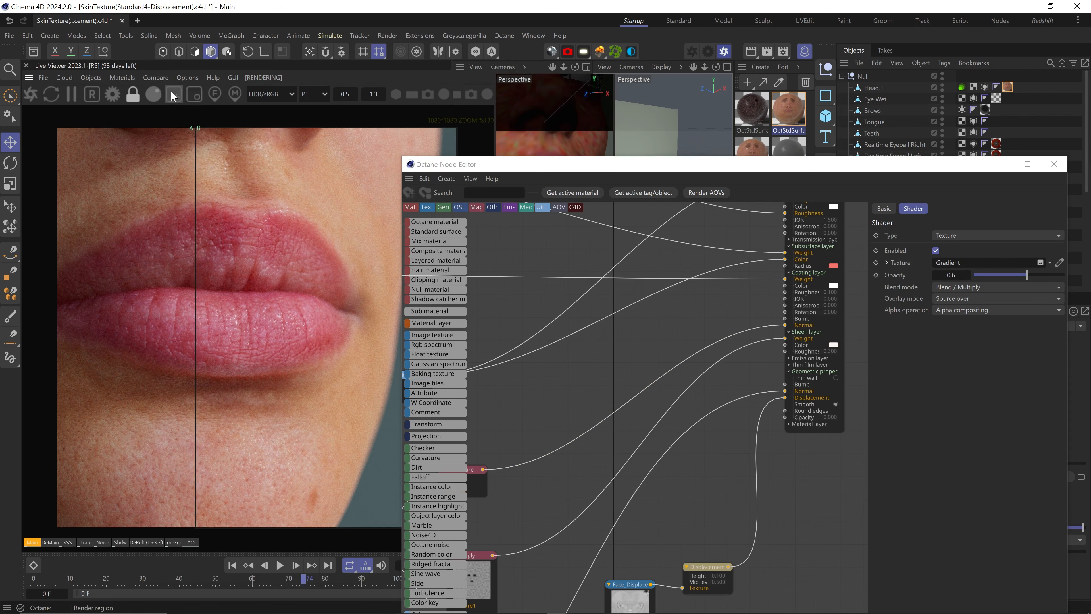
double_click(721, 347)
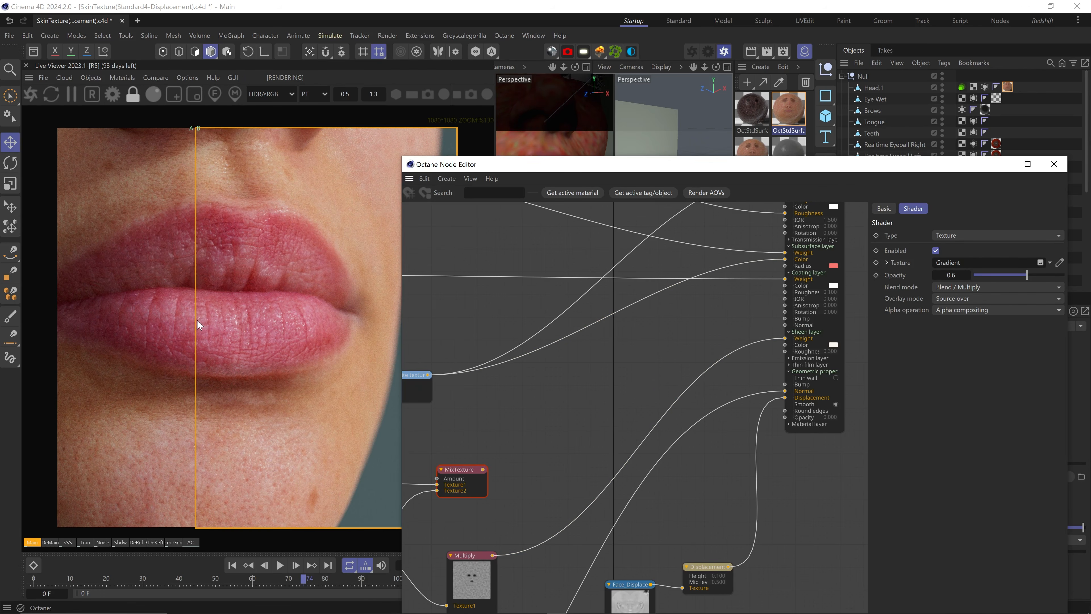
left_click_drag(199, 292, 340, 329)
left_click(841, 257)
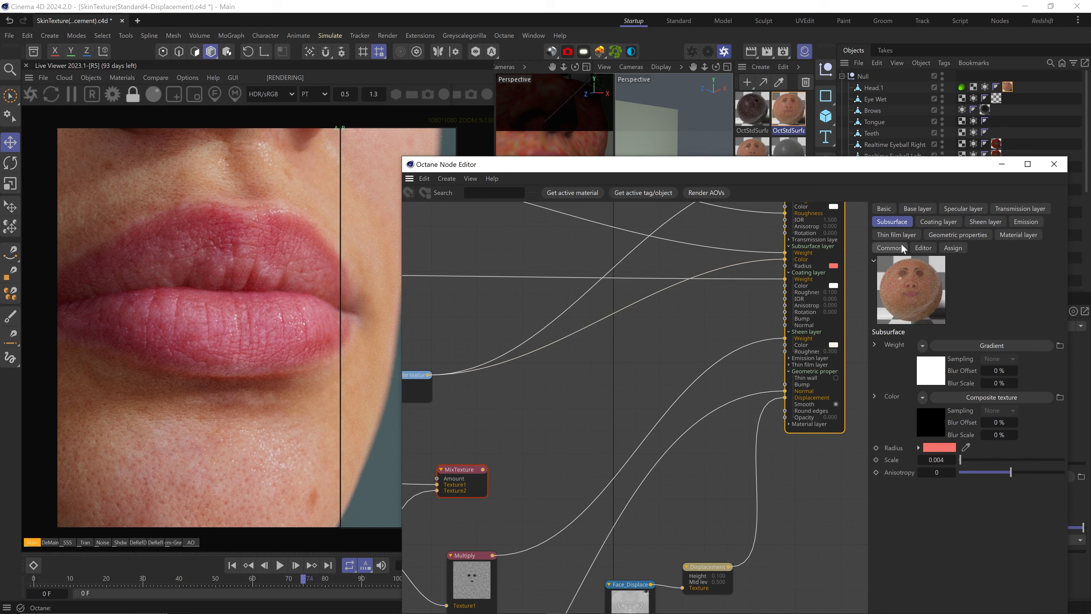
Set the material's coating roughness to 0.25 and compare it A|B over the lips
left_click(947, 222)
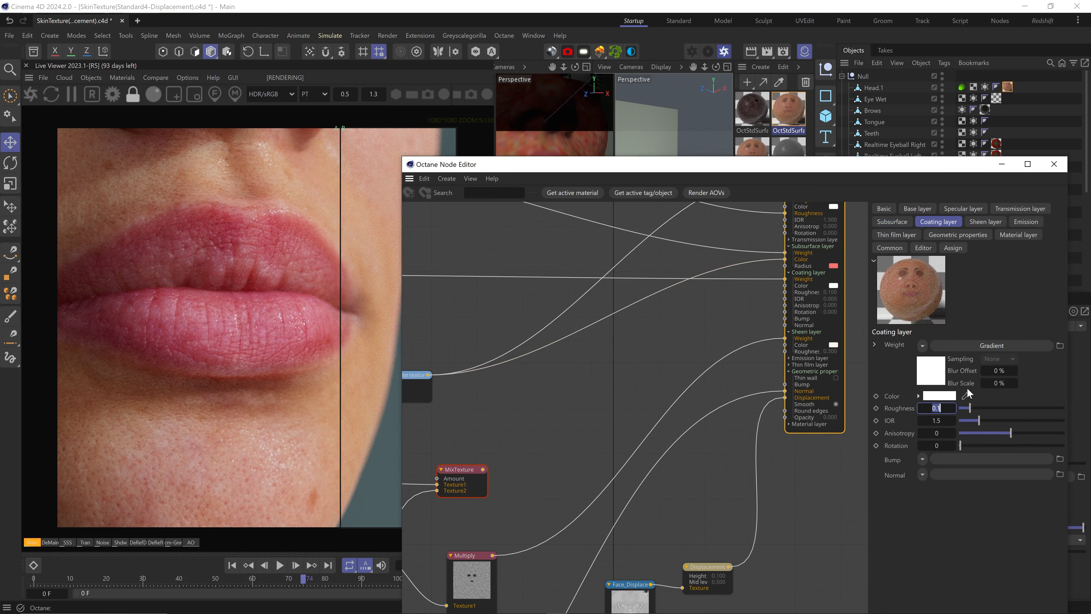
type("0.25")
key("Return")
left_click_drag(340, 283, 367, 289)
left_click_drag(988, 165, 952, 271)
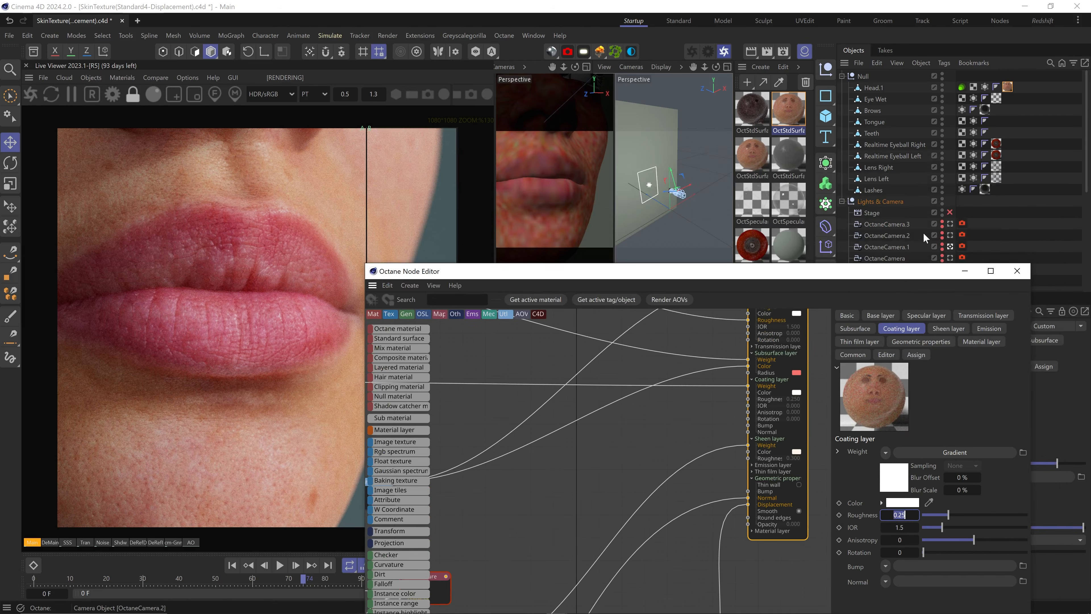
Render the eye close-up through OctaneCamera.2 with A|B compare turned off
left_click(951, 235)
left_click(157, 78)
left_click(158, 107)
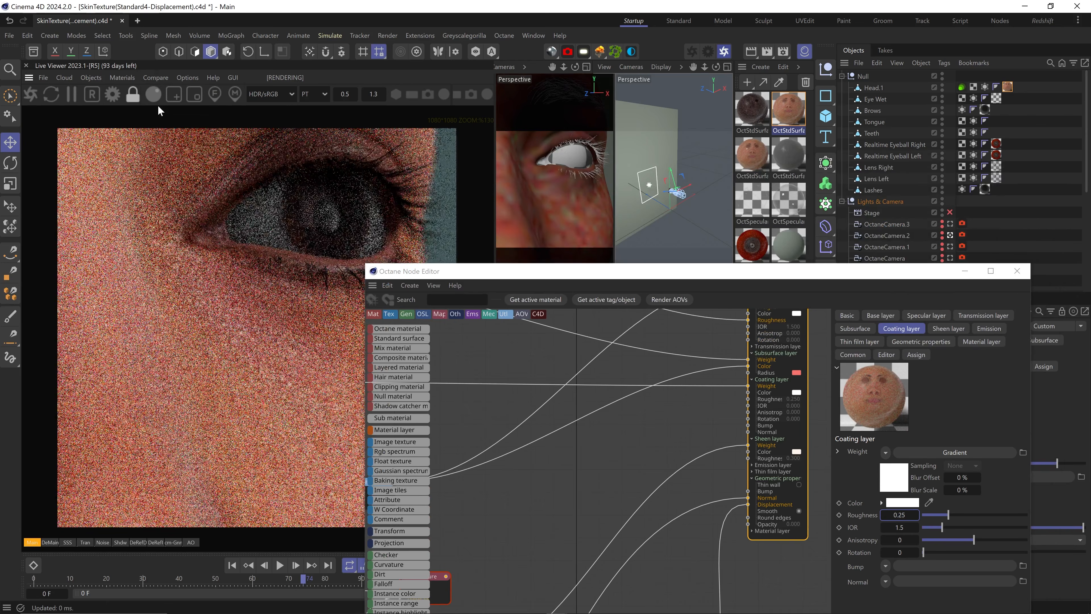
left_click_drag(460, 275, 557, 178)
left_click_drag(932, 174, 878, 463)
scroll(971, 228, "down", 2)
scroll(970, 228, "down", 2)
Turn off the OctaneSky.2 environment and set Sidelight.1's power to 200
double_click(942, 235, "alt")
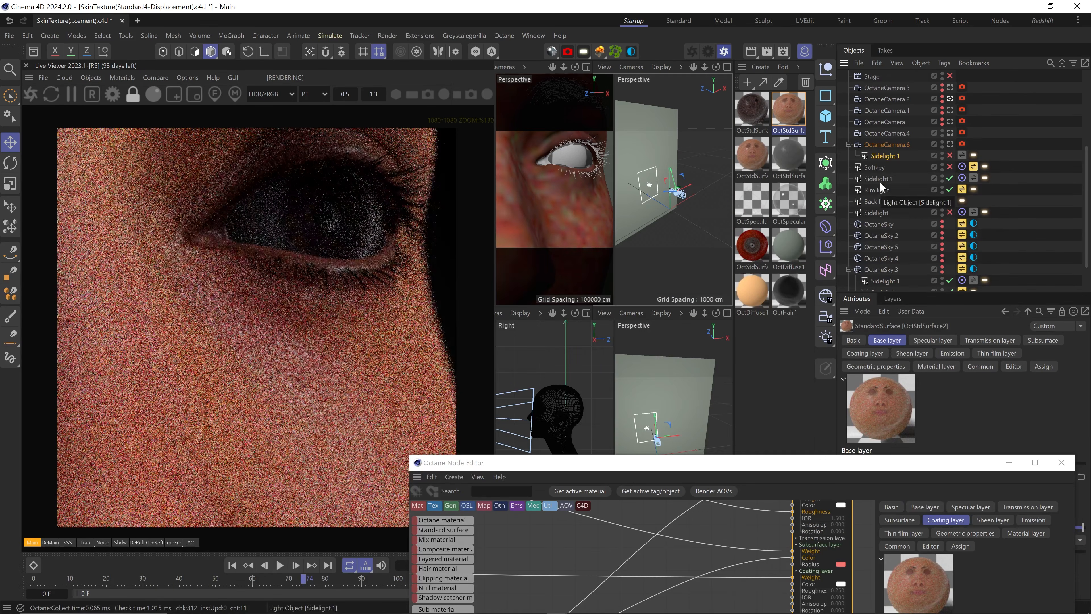
left_click(880, 180)
left_click(984, 178)
double_click(962, 368)
type("200")
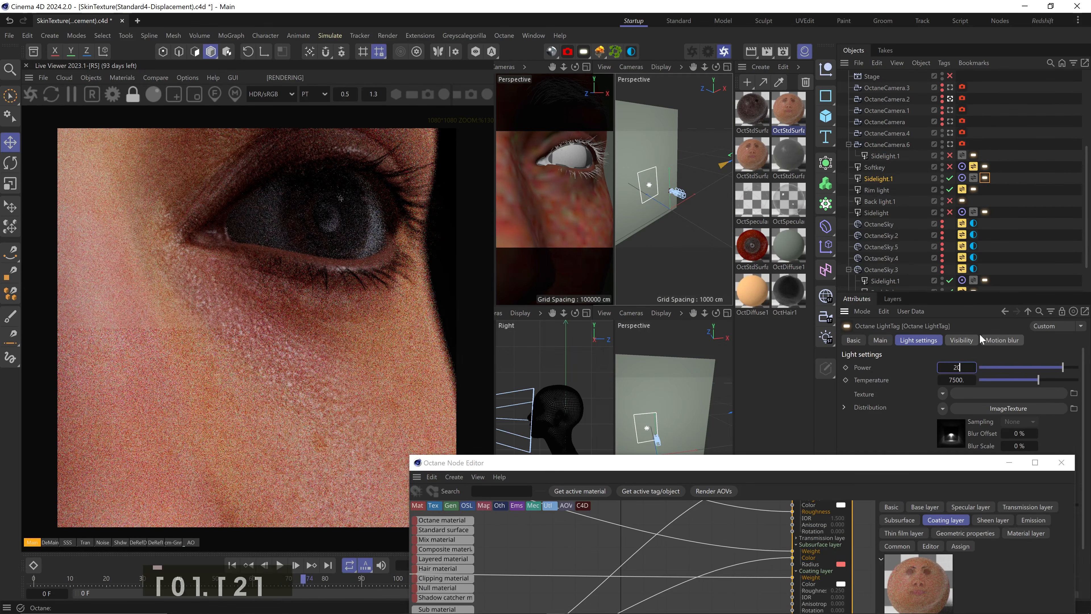
key("Return")
Nudge the Face_Specular gradient's black knot left, then move the node editor aside
left_click_drag(891, 467, 903, 151)
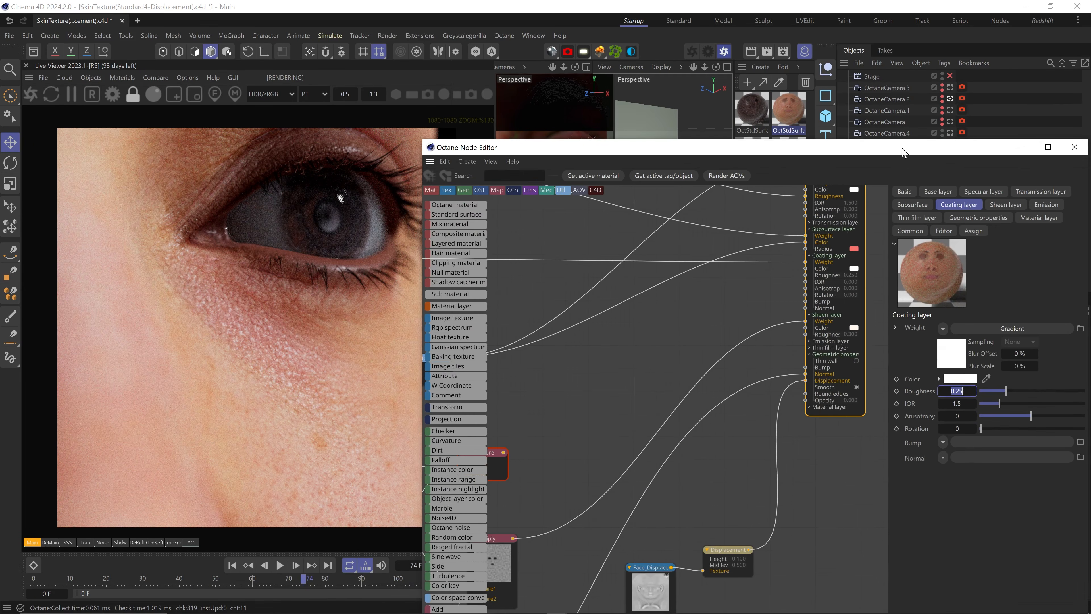
middle_click_drag(649, 321, 1004, 341)
left_click(574, 285)
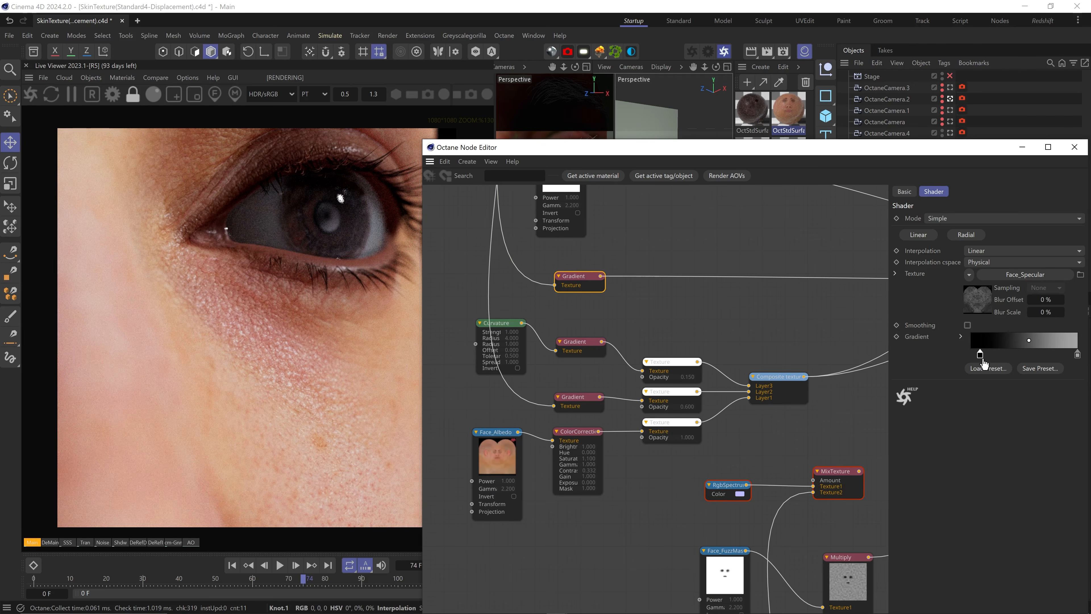
left_click_drag(983, 359, 977, 359)
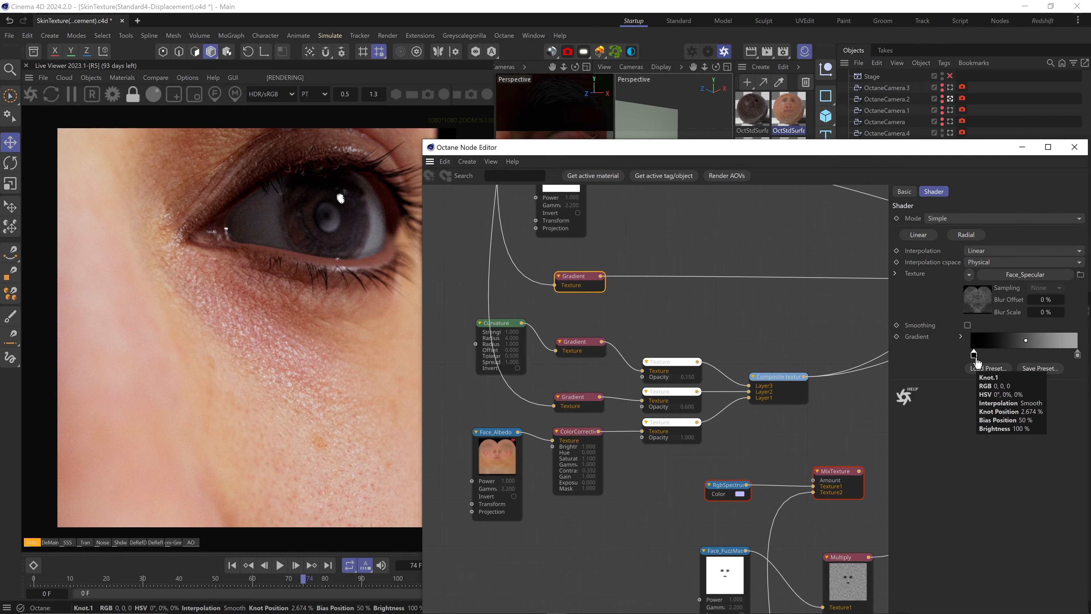
middle_click_drag(811, 422, 423, 200)
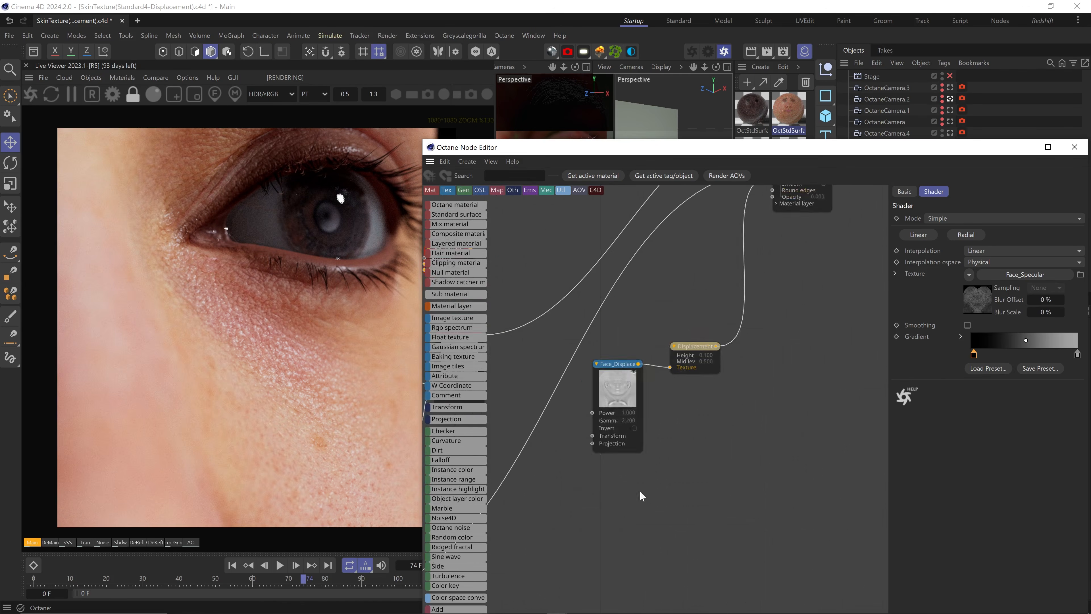
left_click_drag(643, 152, 648, 570)
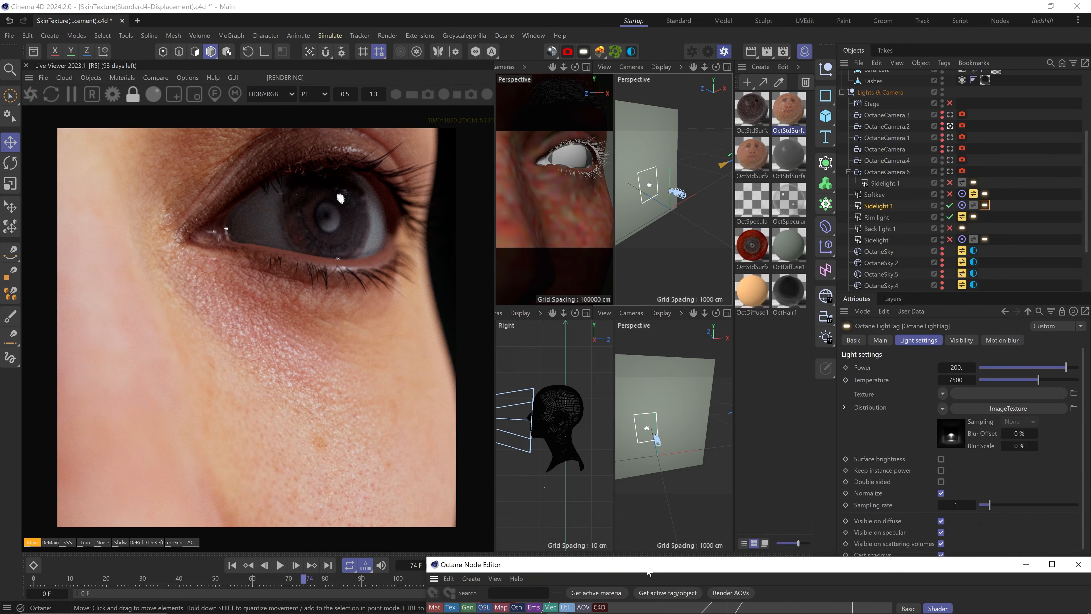
Switch from OctaneCamera.2 to OctaneCamera.4 for a frontal view of the face
left_click(950, 127)
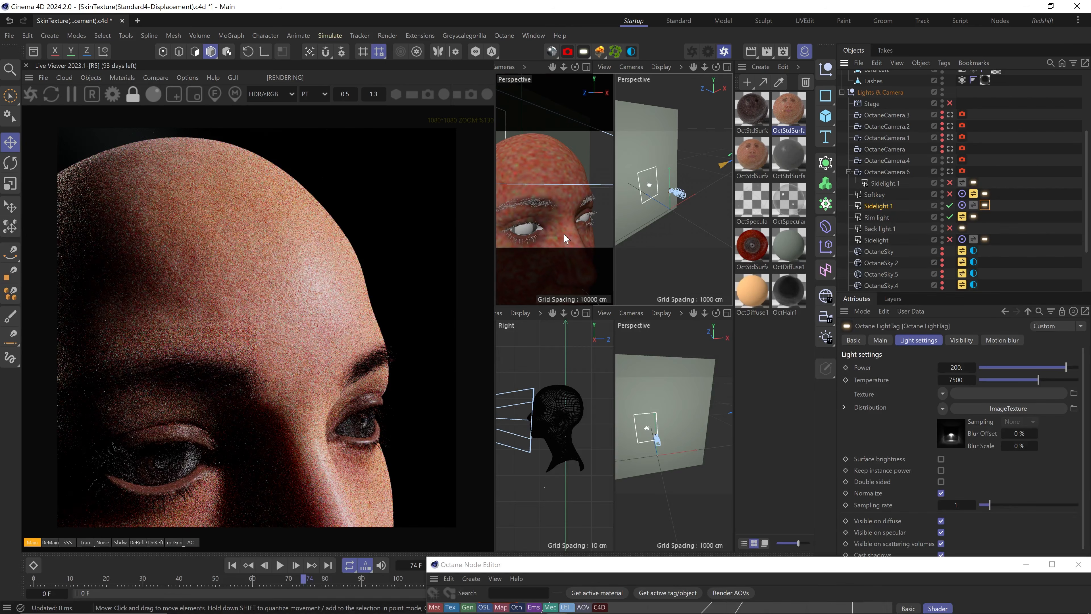
middle_click_drag(564, 233, 545, 171, "alt")
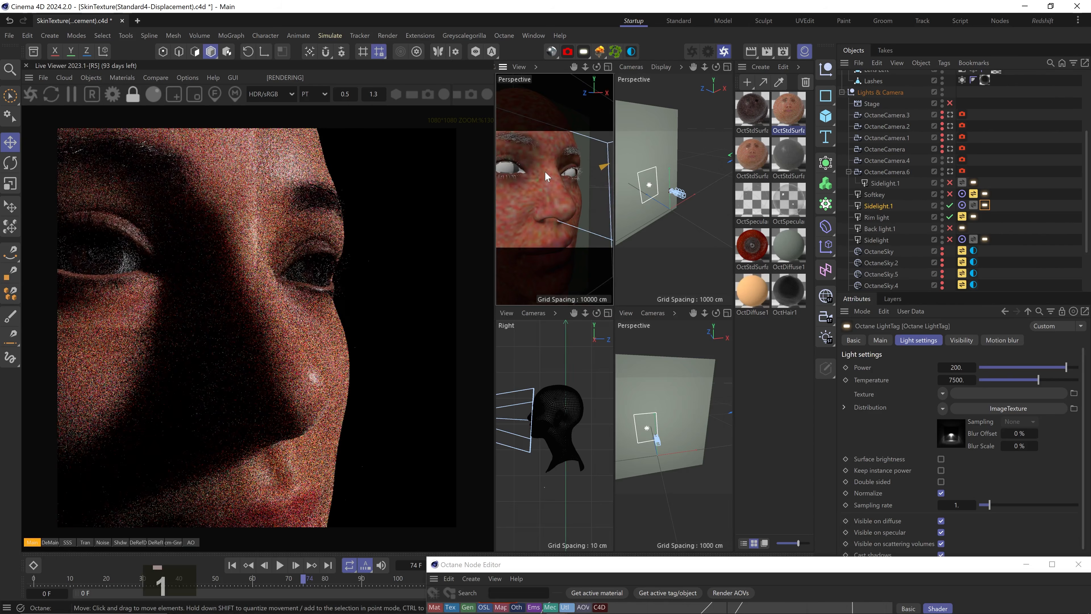
left_click(950, 160)
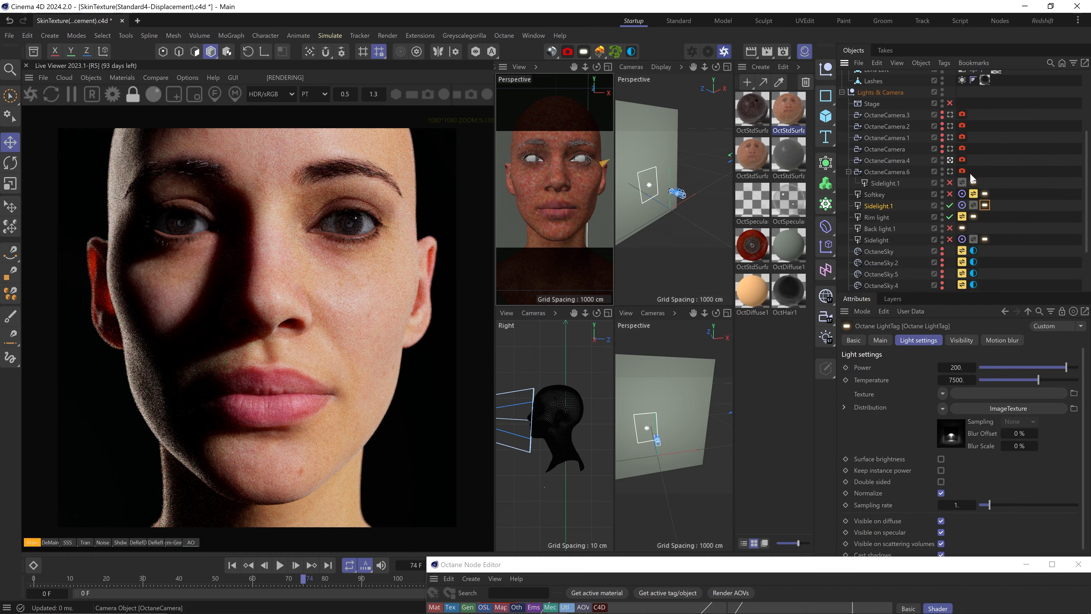
Turn off Sidelight.1 and Rim light, try OctaneSky.5 and OctaneSky.4, then browse Plus Library HDRIs
left_click_drag(950, 205, 950, 218)
left_click(941, 253, "alt")
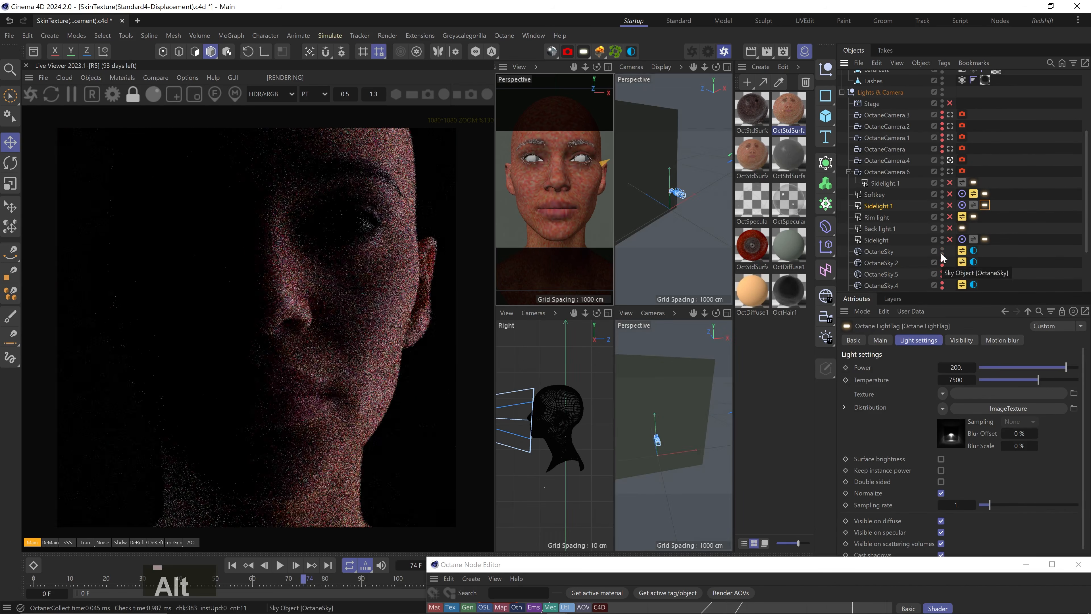
left_click(942, 274, "alt")
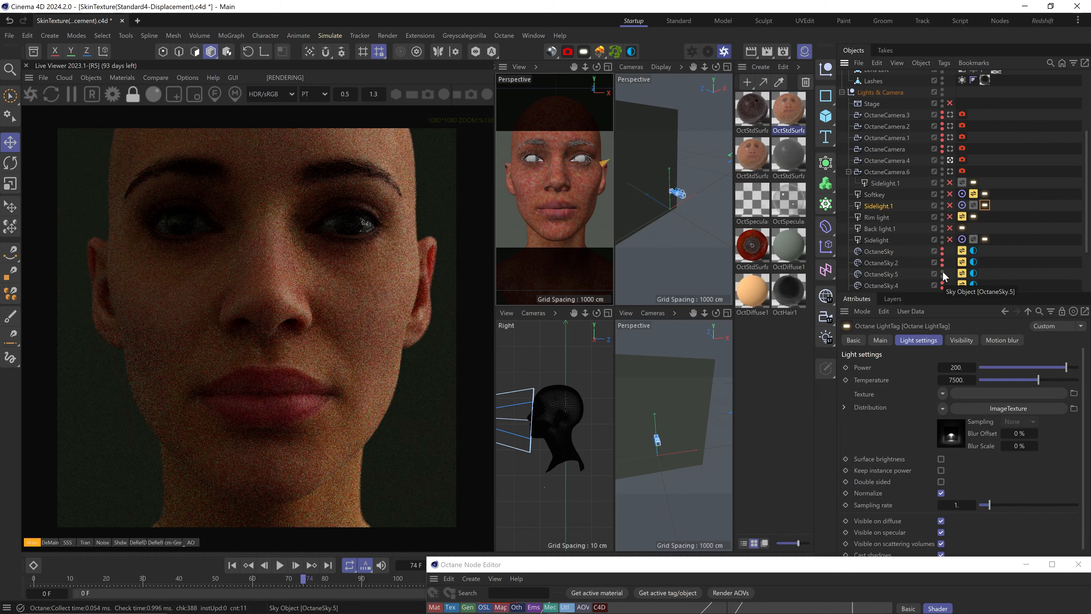
left_click(943, 285, "alt")
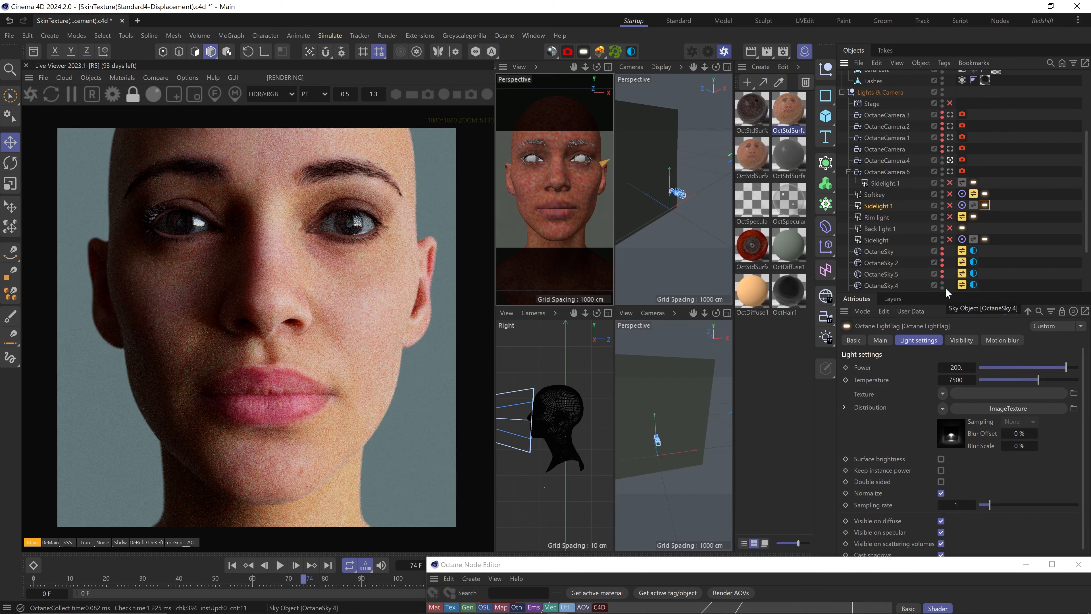
left_click(943, 288, "alt")
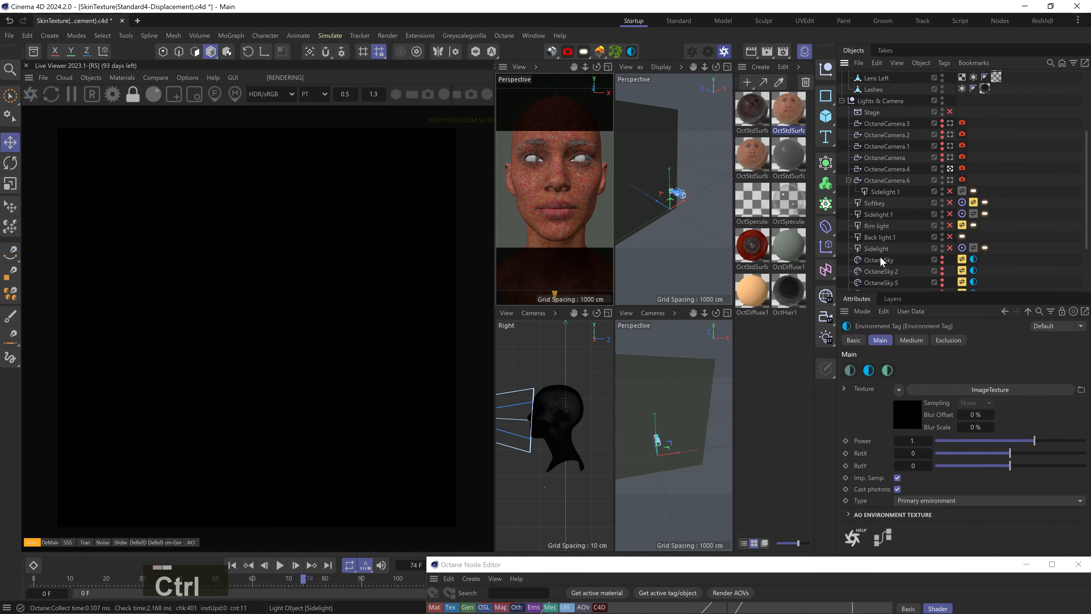
right_click(879, 252)
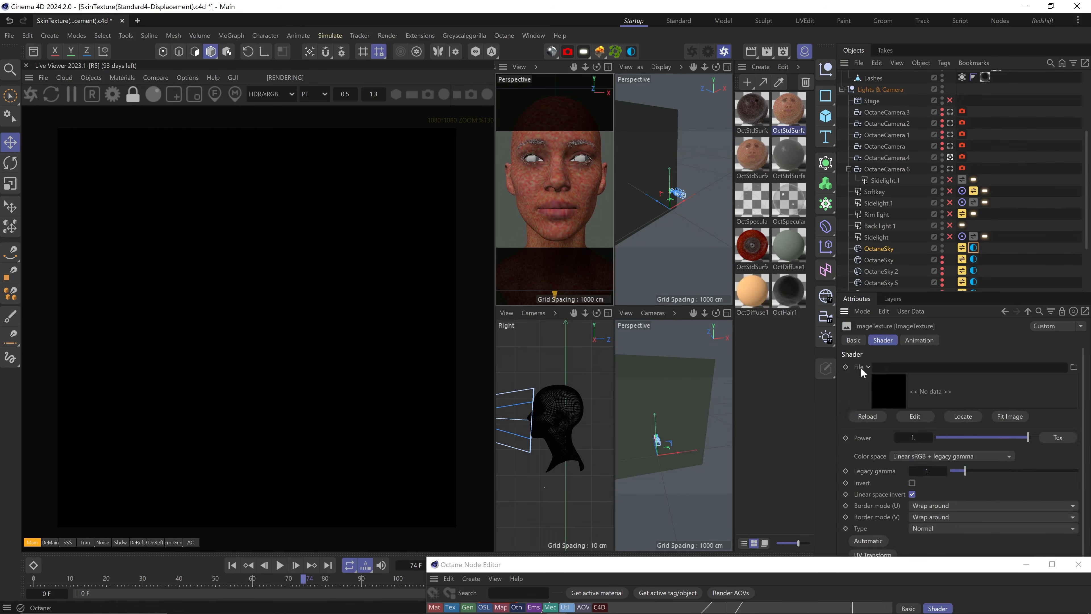
left_click(867, 367)
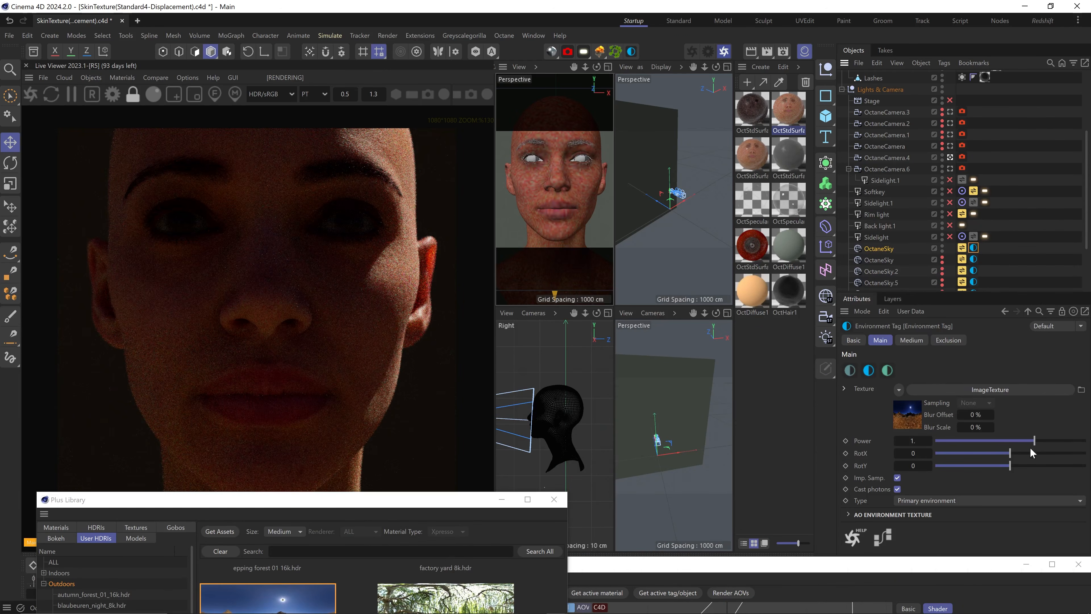
Rotate the new HDRI sky's Environment Tag RotX to -0.44186 to relight the face
left_click_drag(1033, 453, 995, 453)
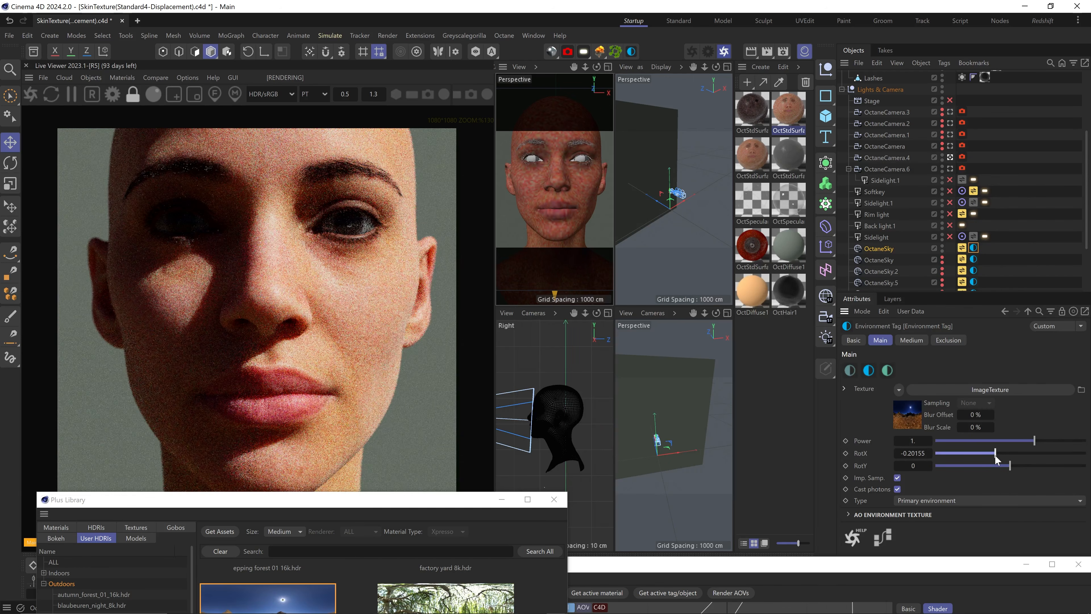
scroll(270, 327, "down", 5)
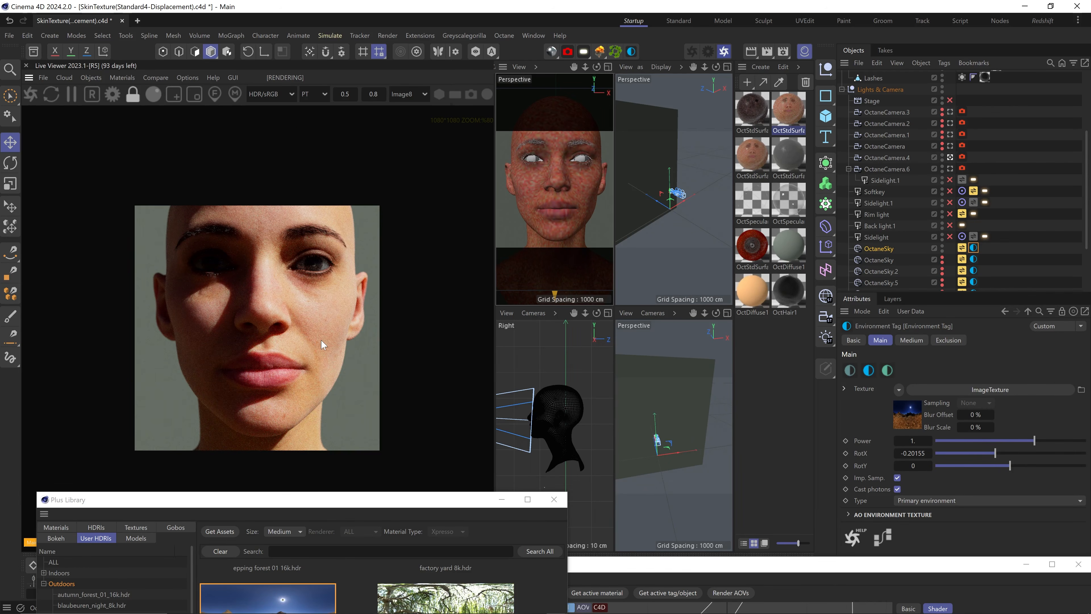
left_click_drag(994, 453, 977, 454)
Zoom the Live Viewer into the forehead and eyelashes, moving the Plus Library aside
scroll(288, 360, "up", 3)
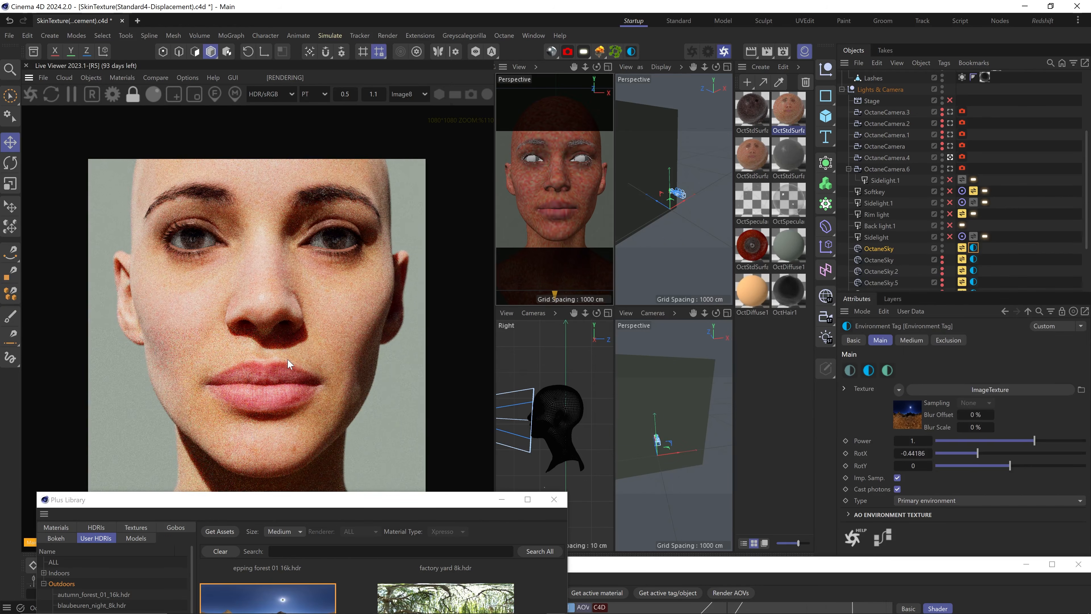
scroll(568, 183, "up", 10)
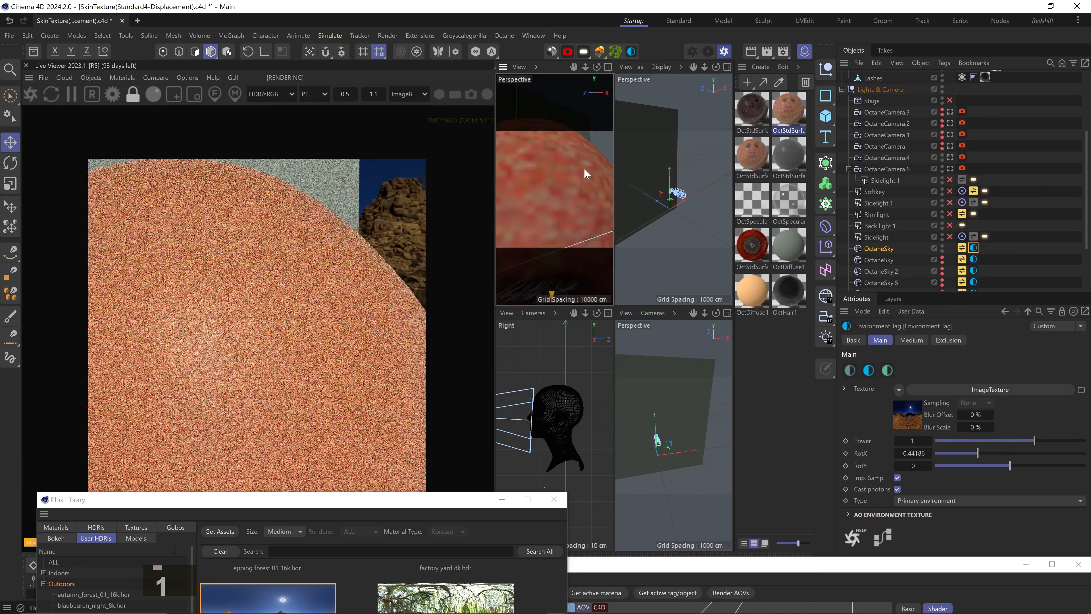
scroll(308, 398, "up", 9)
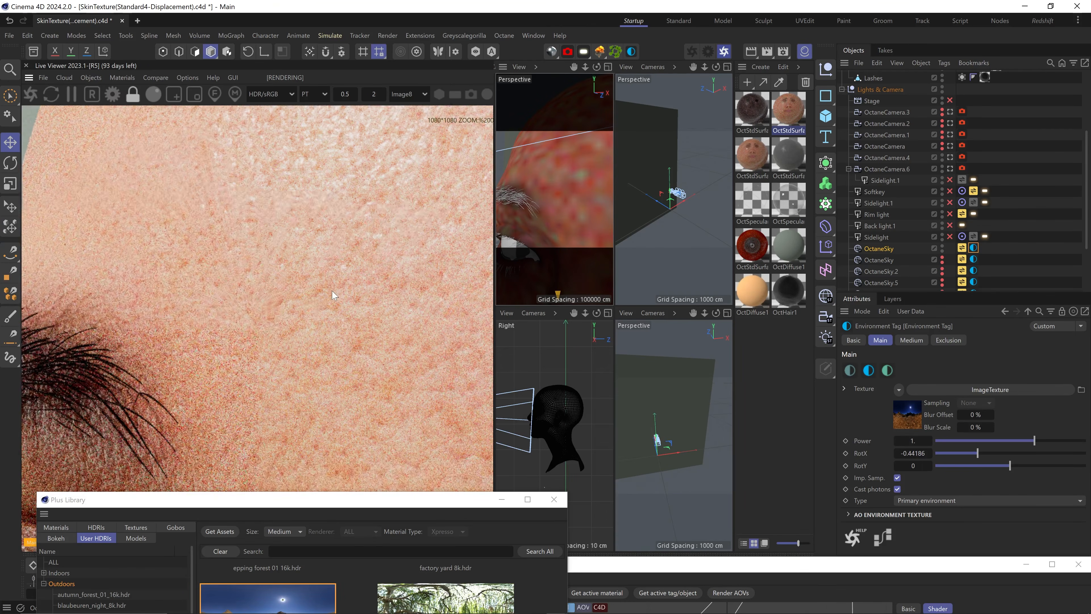
middle_click_drag(308, 398, 313, 301)
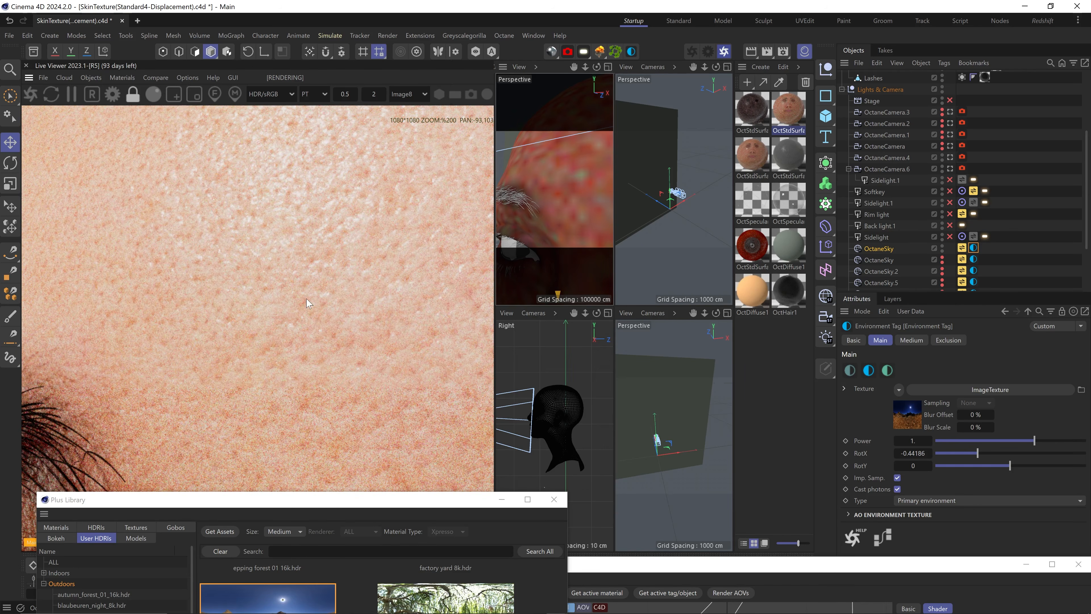
scroll(303, 303, "down", 10)
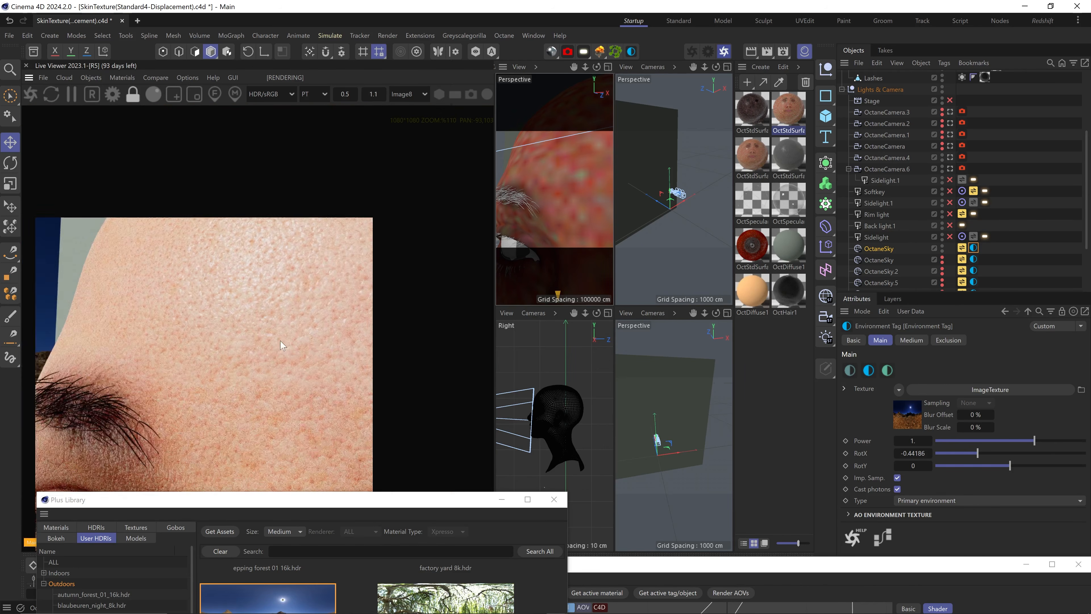
left_click_drag(244, 502, 226, 486)
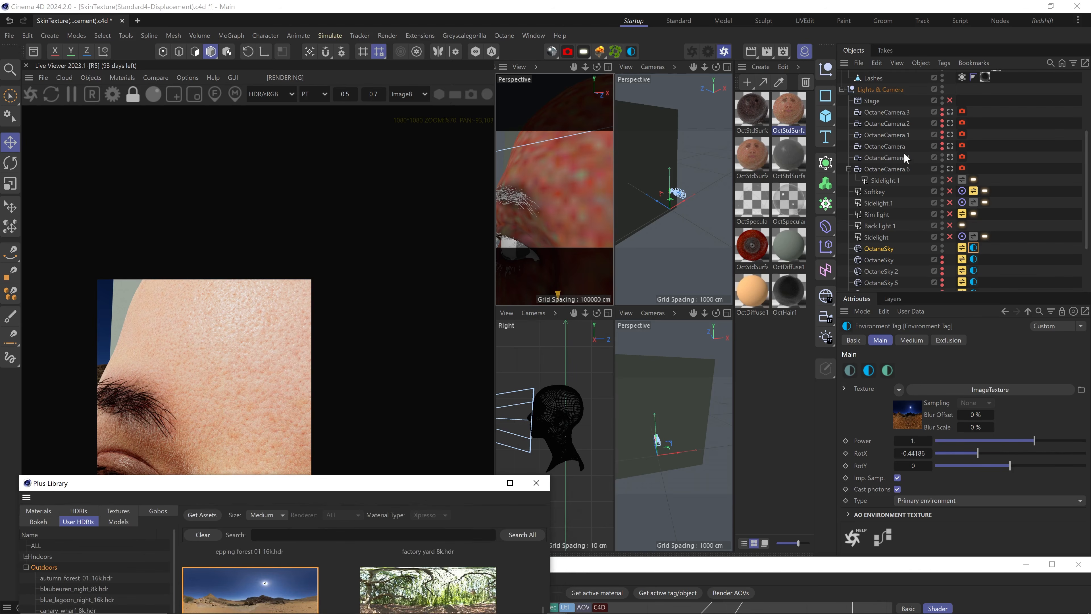
Compare the eye close-up in OctaneCamera.4 with the front-facing OctaneCamera.6
left_click(950, 158)
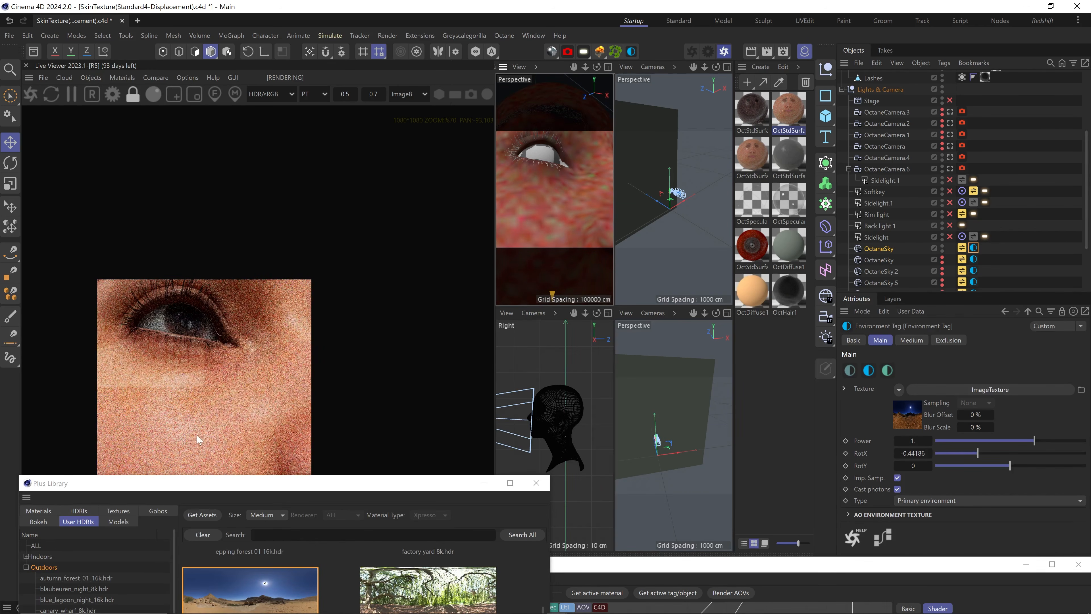
scroll(214, 436, "up", 3)
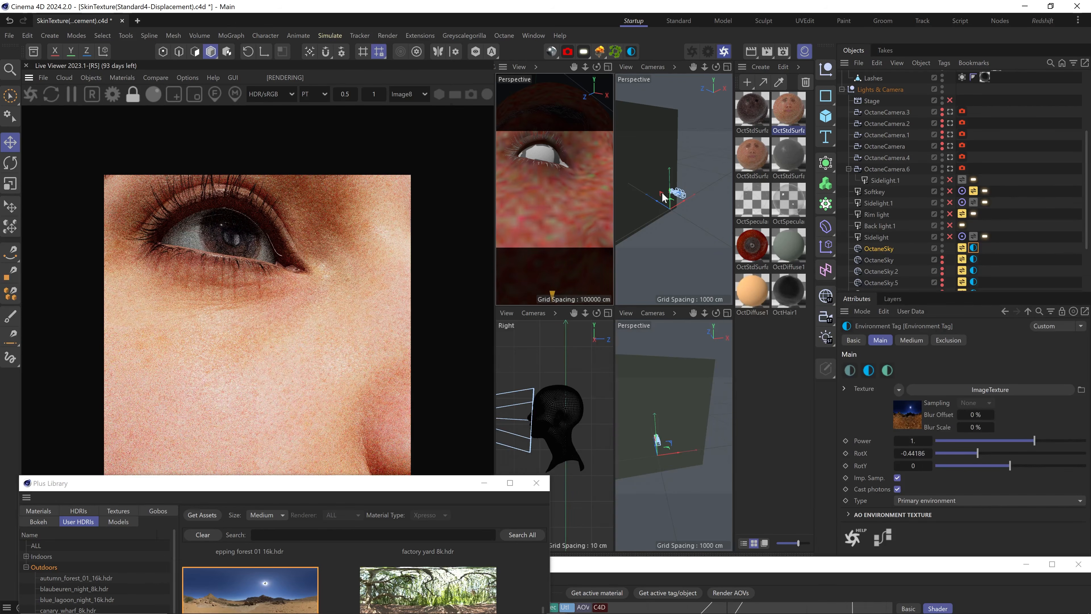
left_click(950, 168)
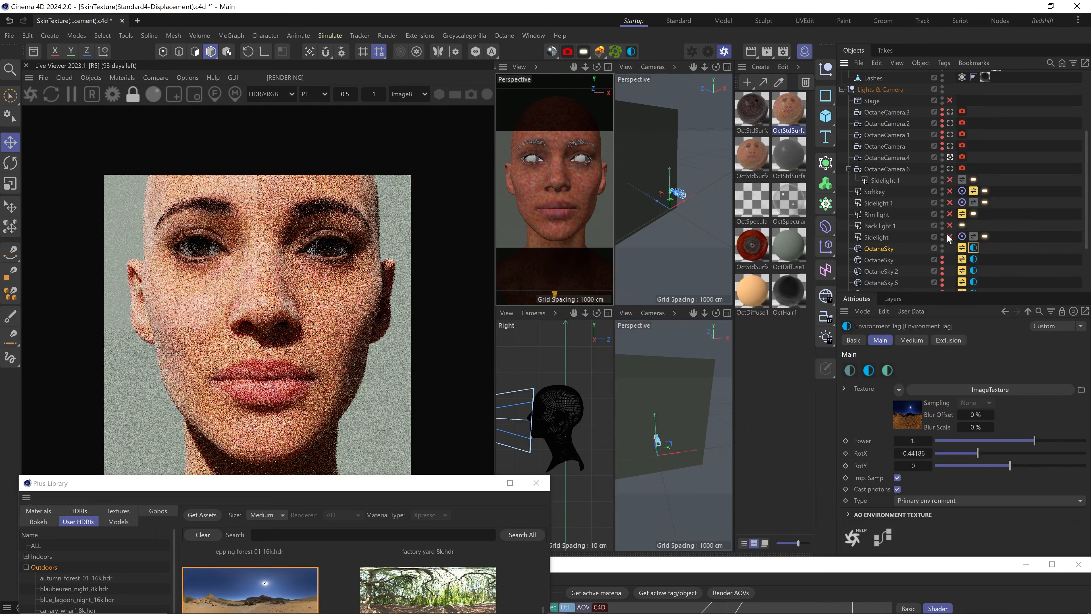
Re-enable Sidelight.1 and render the whole face through OctaneCamera.6, zooming the Live Viewer in
left_click(950, 180)
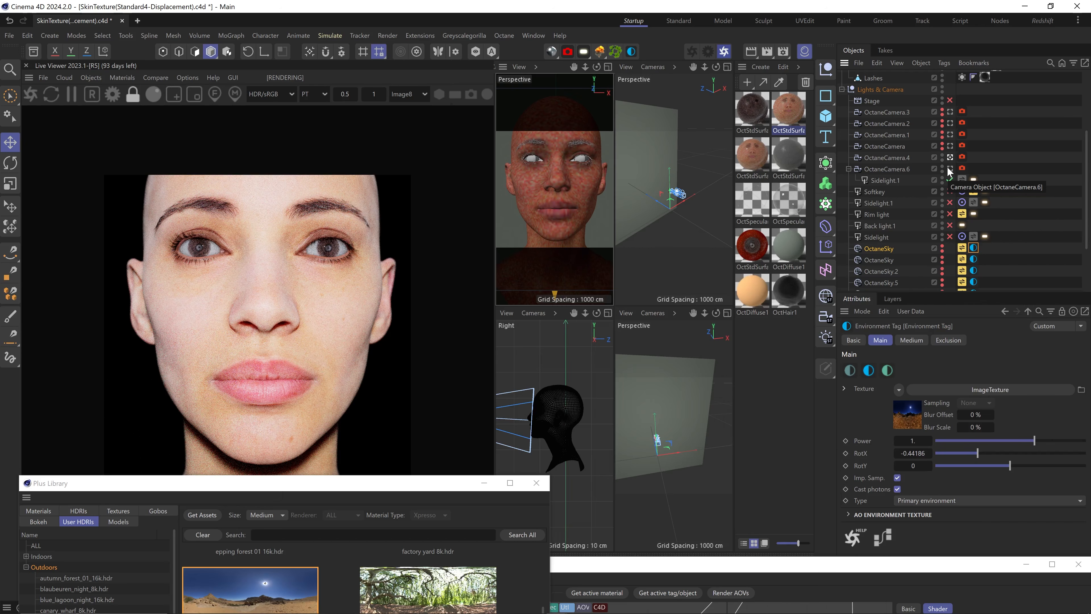
left_click(950, 169)
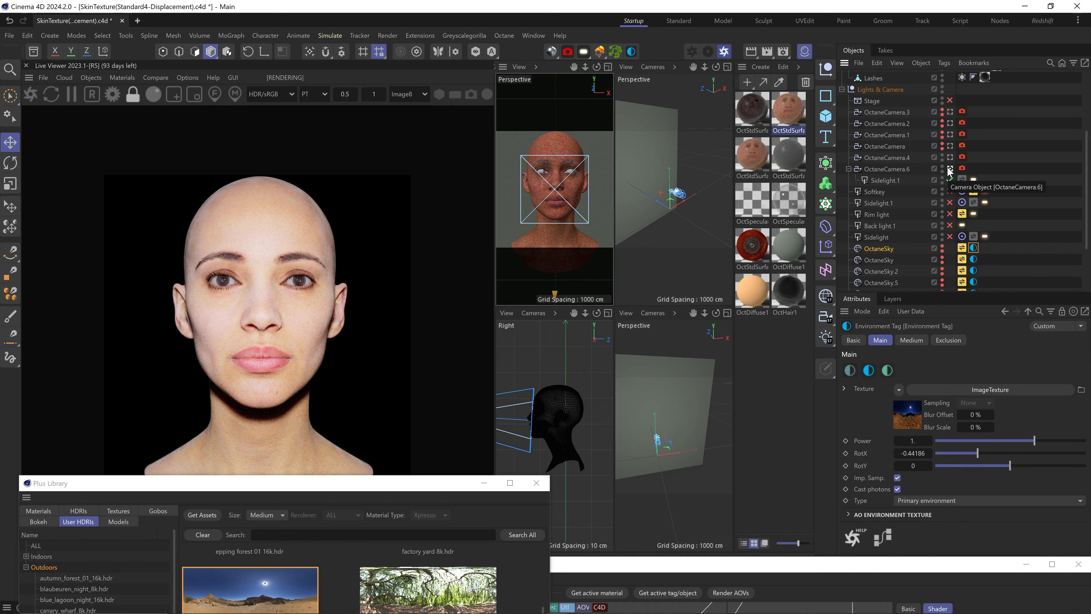
scroll(263, 347, "up", 5)
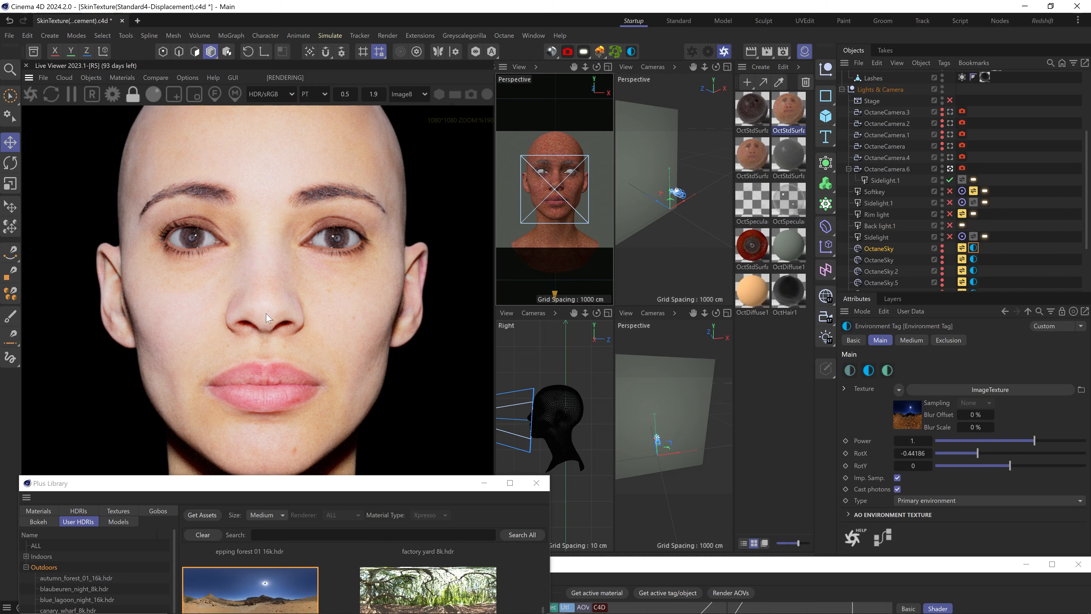
scroll(268, 317, "down", 5)
scroll(263, 328, "up", 5)
scroll(264, 328, "up", 3)
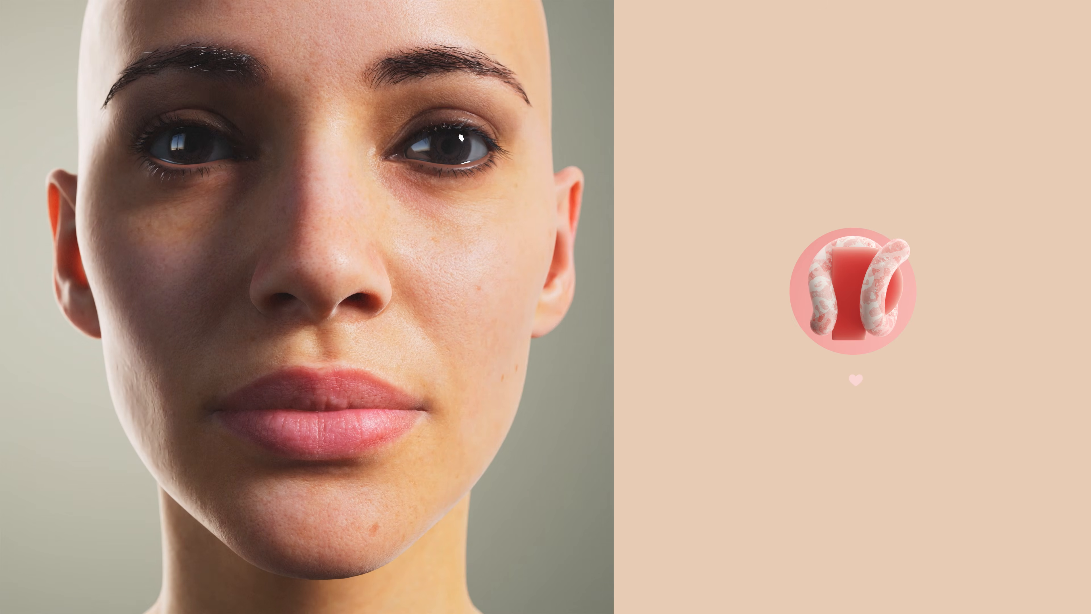